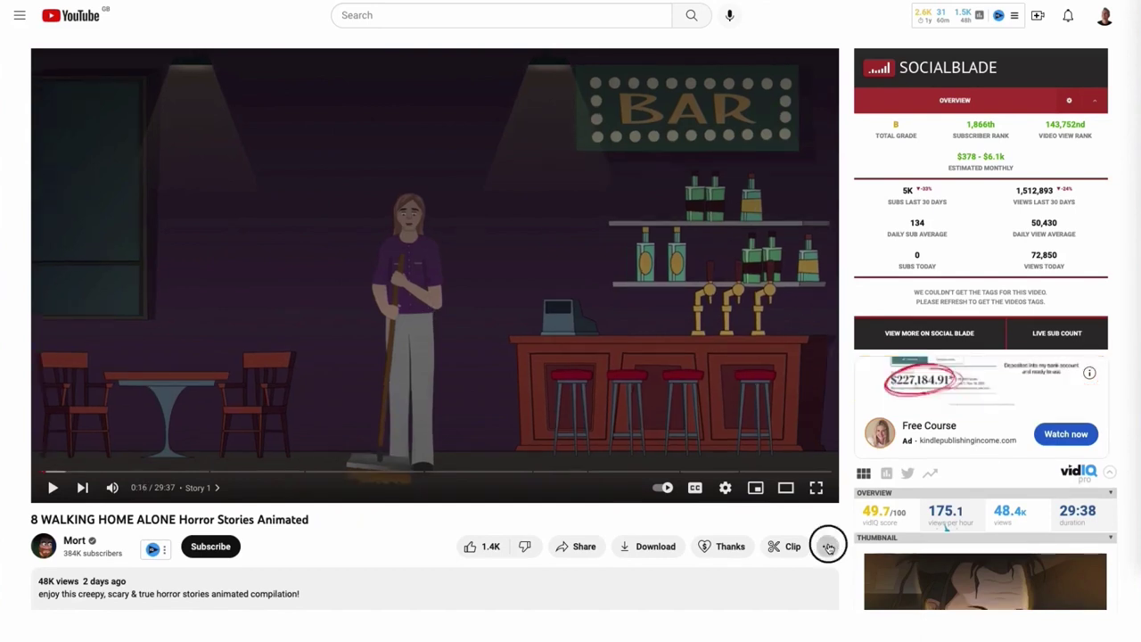
- Show the transcript of the horror stories video and select its text starting from "back when I was a student"
left_click(827, 547)
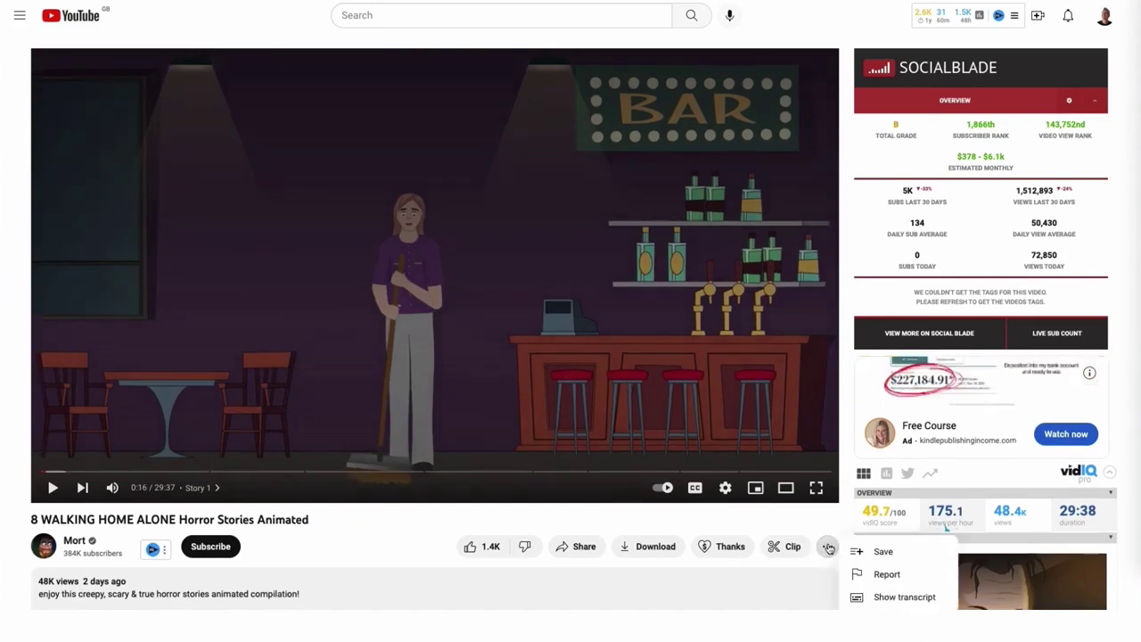
left_click(883, 596)
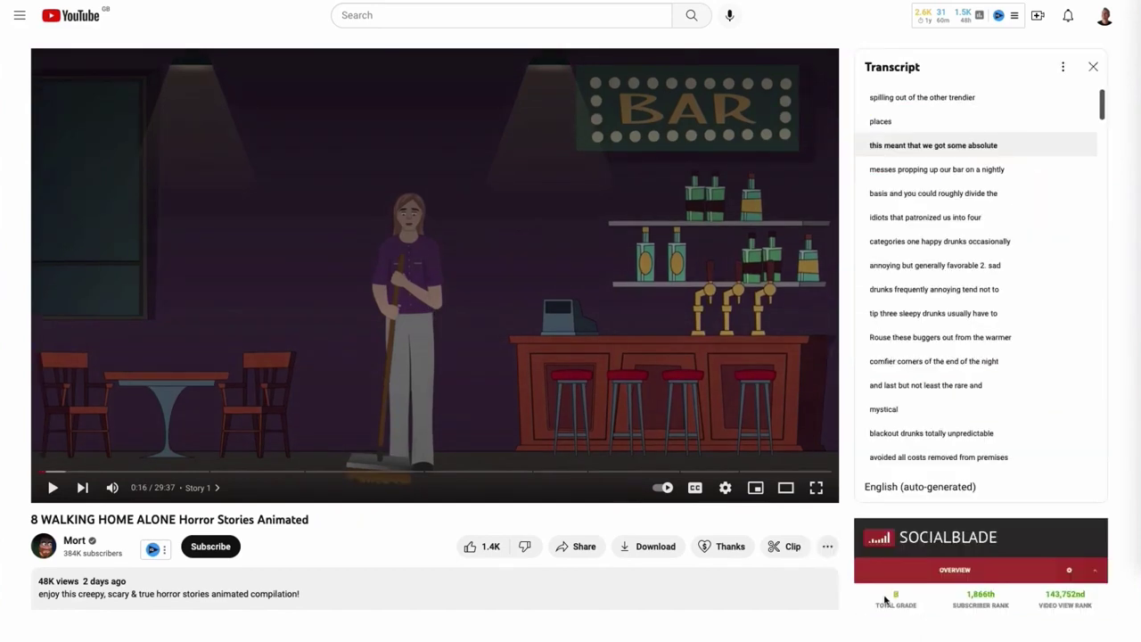
scroll(941, 133, "up", 2)
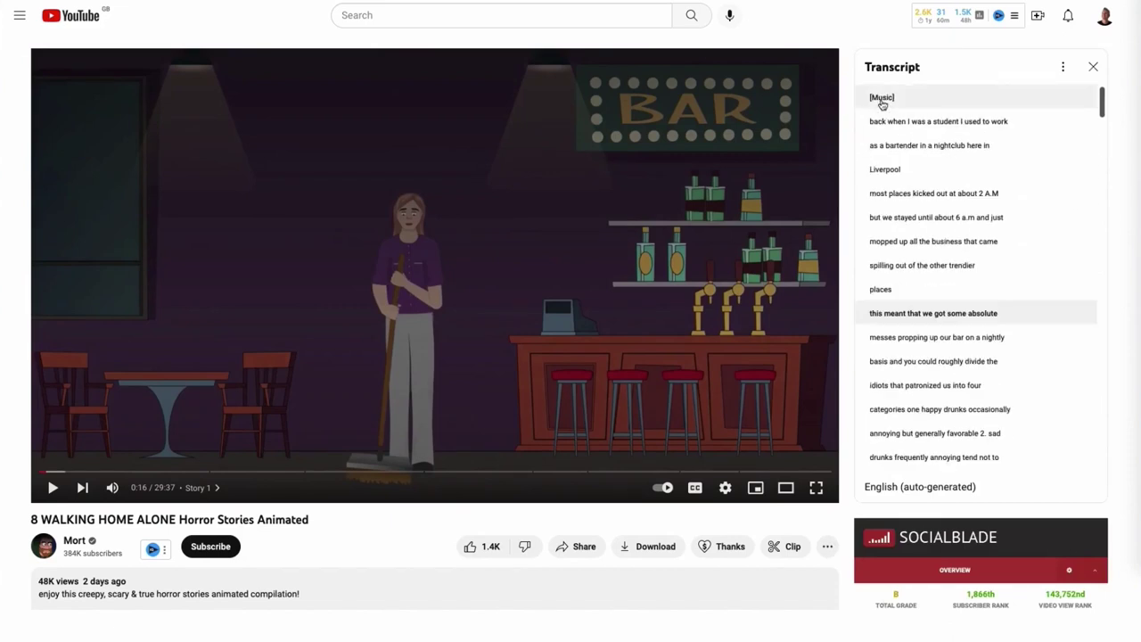
mouse_move(870, 120)
left_mouse_down()
mouse_move(946, 209)
mouse_move(994, 360)
mouse_move(1010, 476)
mouse_move(982, 448)
left_mouse_up()
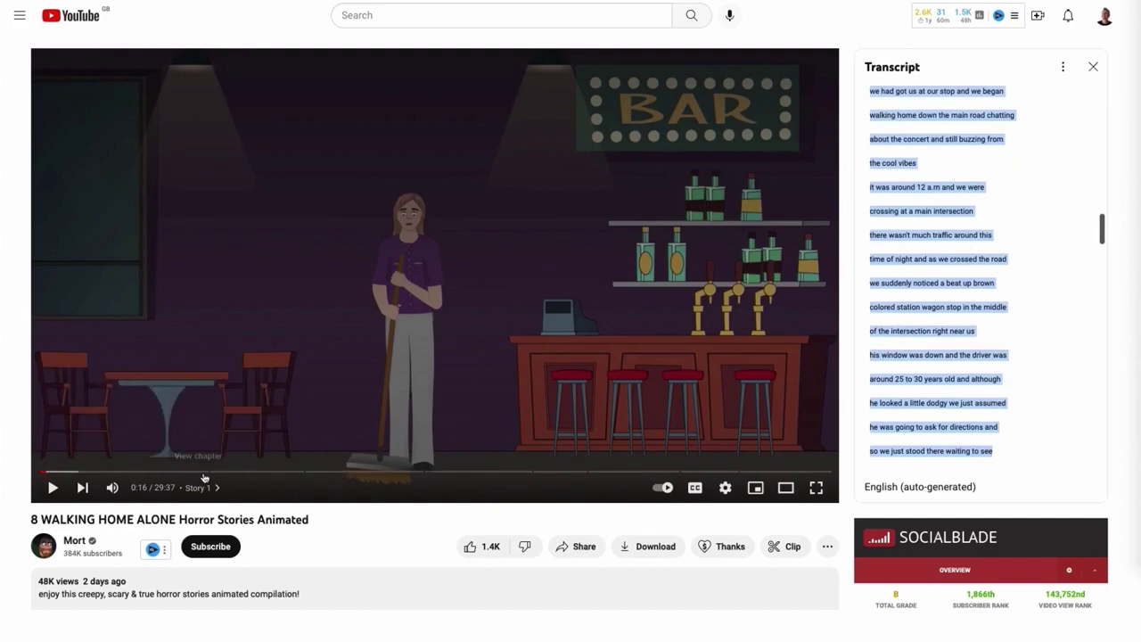
- Switch to ChatGPT and submit "write a similar youtube video script that is completely original from the following transcript -" followed by the copied transcript
left_click_drag(204, 471, 630, 31)
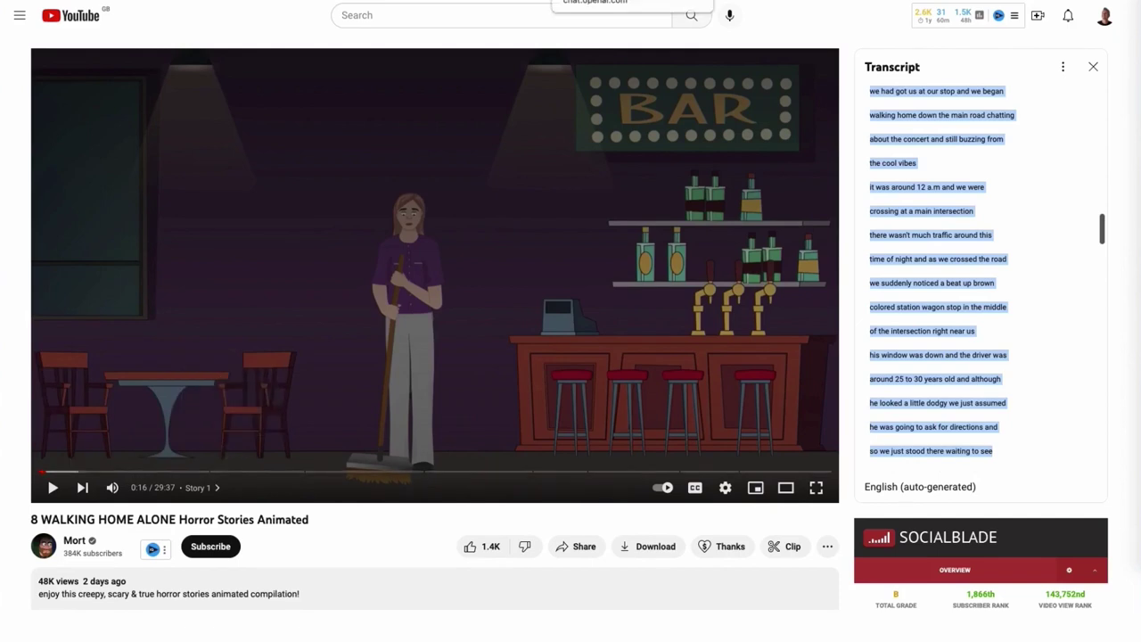
left_click(596, 1)
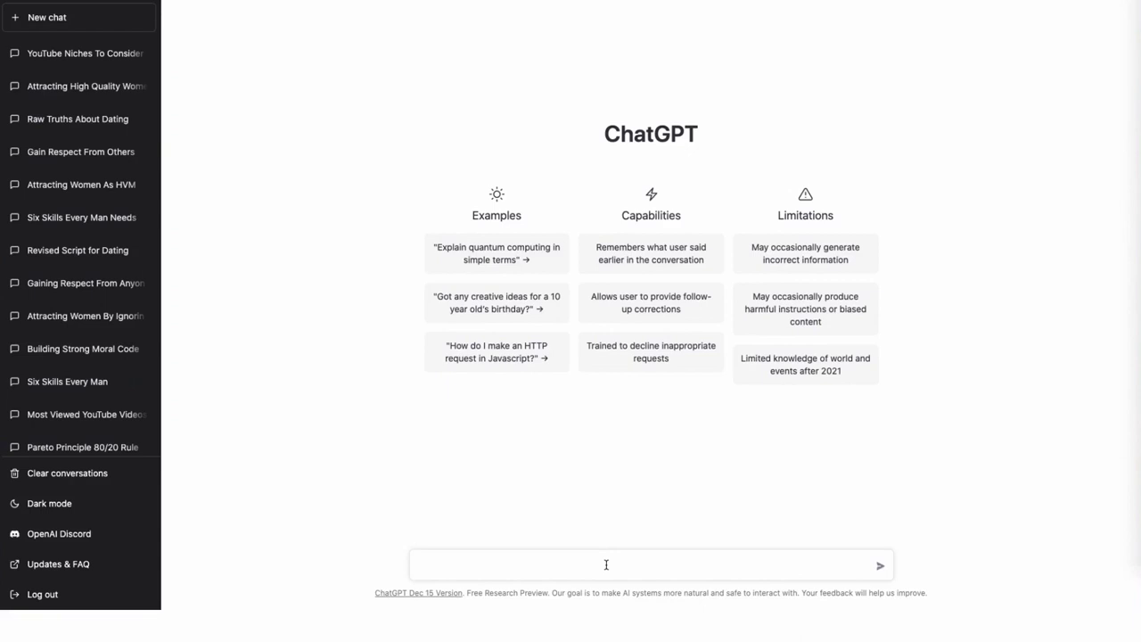
type("write a similar youtube video script that is completely original from the following transcript -")
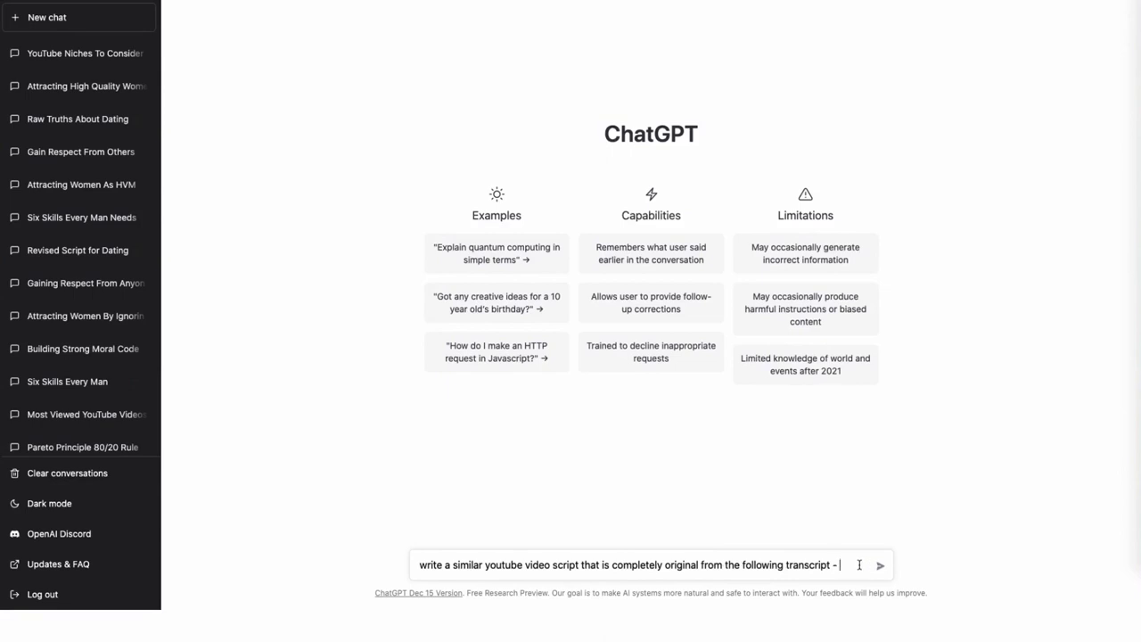
key("ctrl+v")
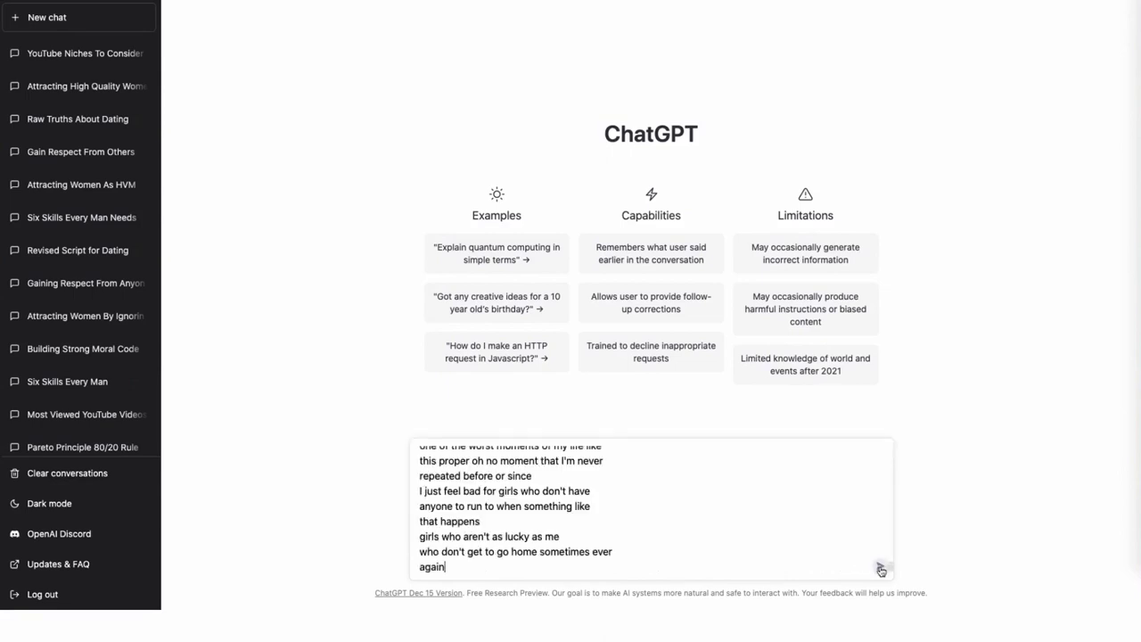
left_click(881, 569)
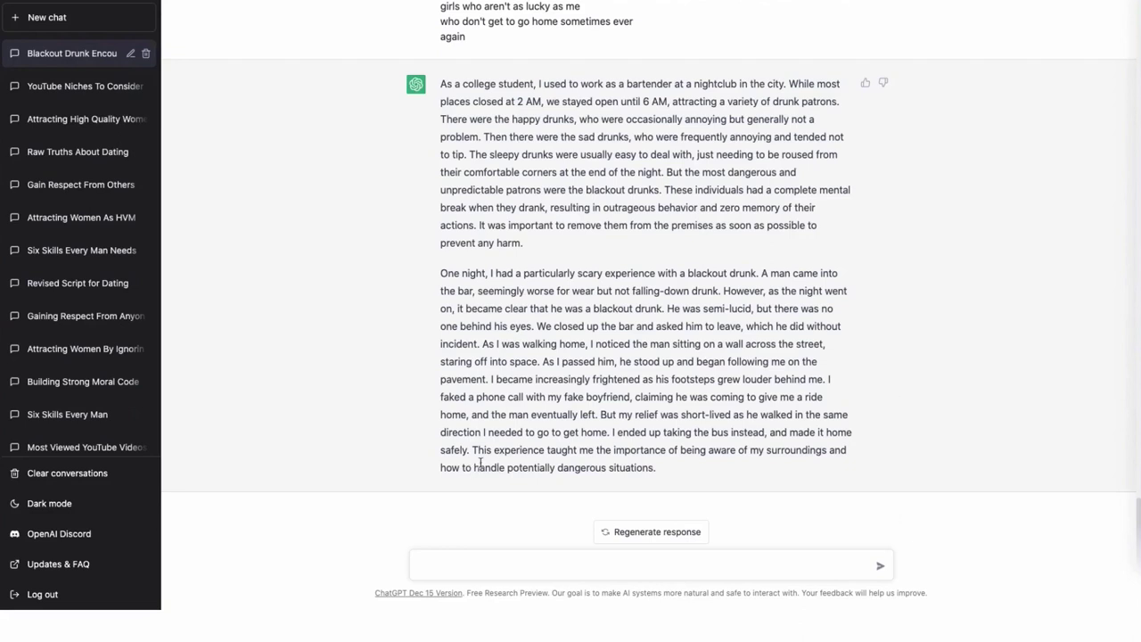
- Read the generated script and compare it with the original transcript in the prompt
scroll(684, 462, "up", 1)
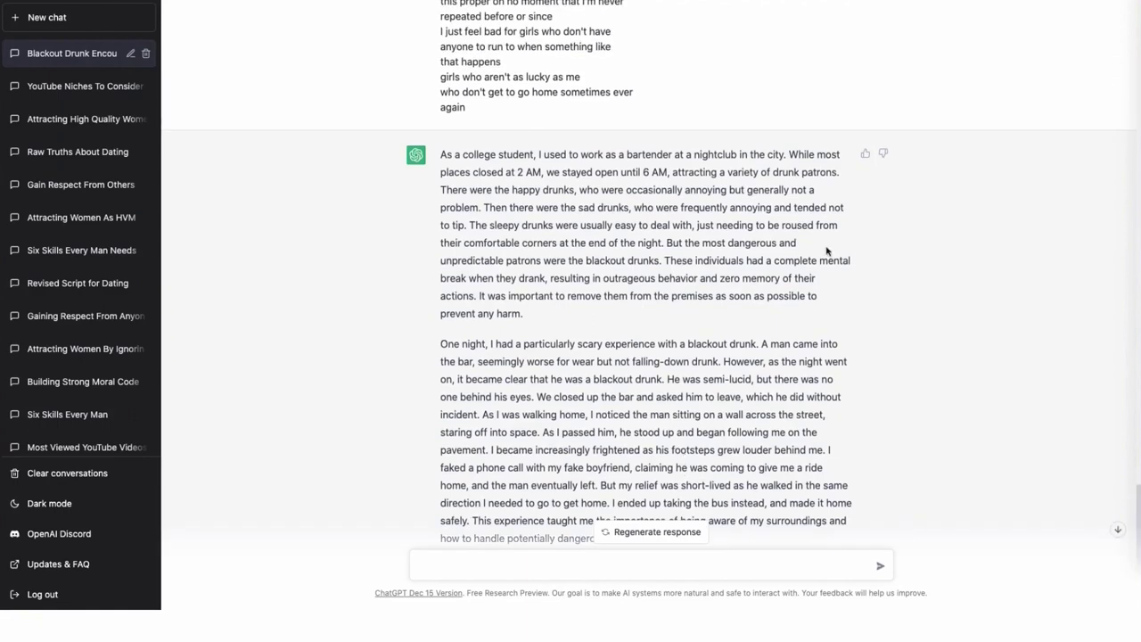
scroll(684, 471, "down", 1)
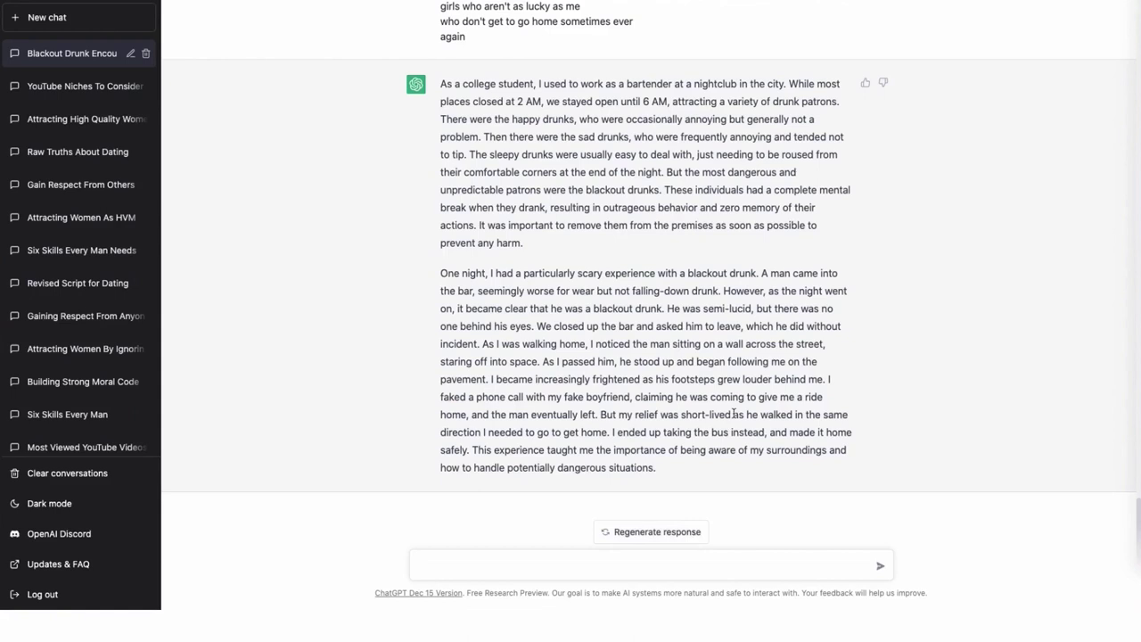
scroll(733, 414, "up", 4)
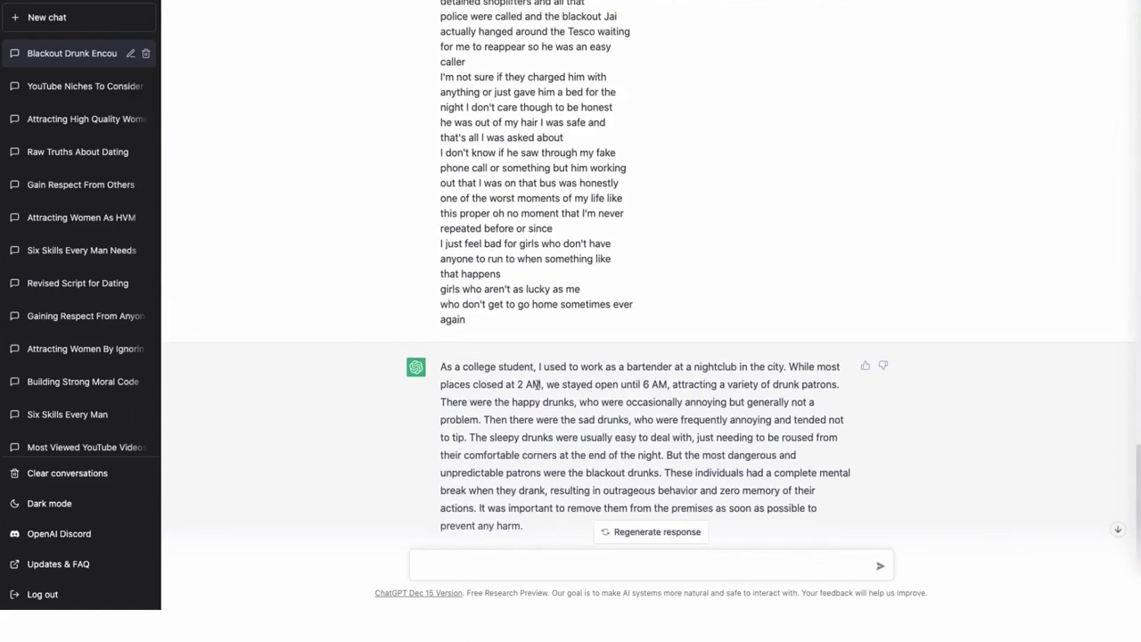
scroll(787, 369, "up", 1)
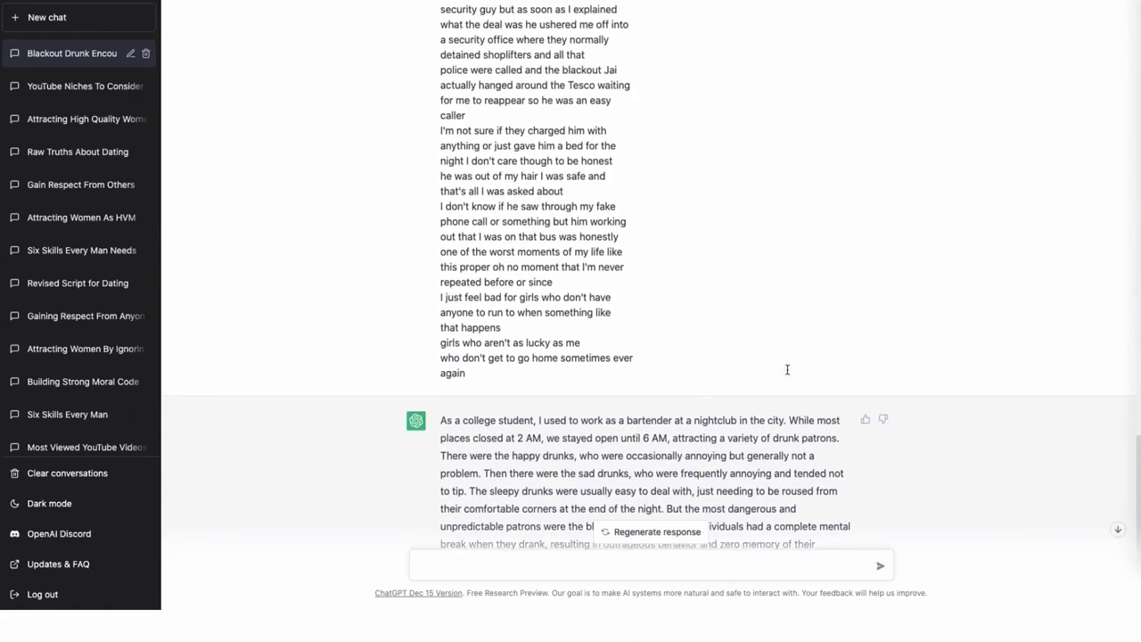
scroll(661, 180, "up", 15)
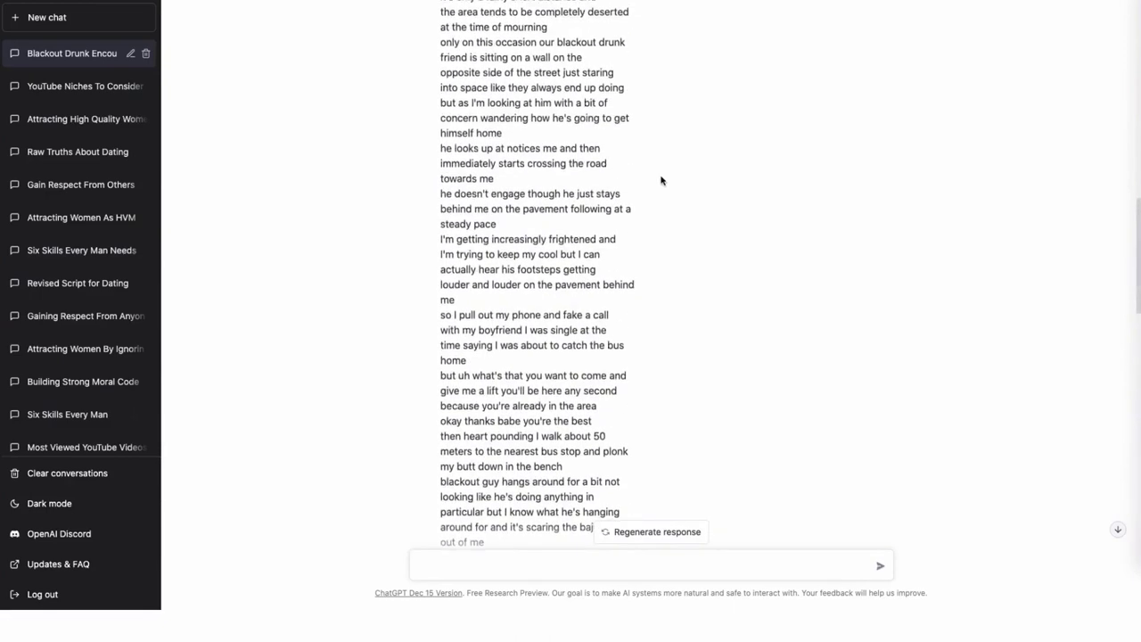
scroll(661, 180, "up", 12)
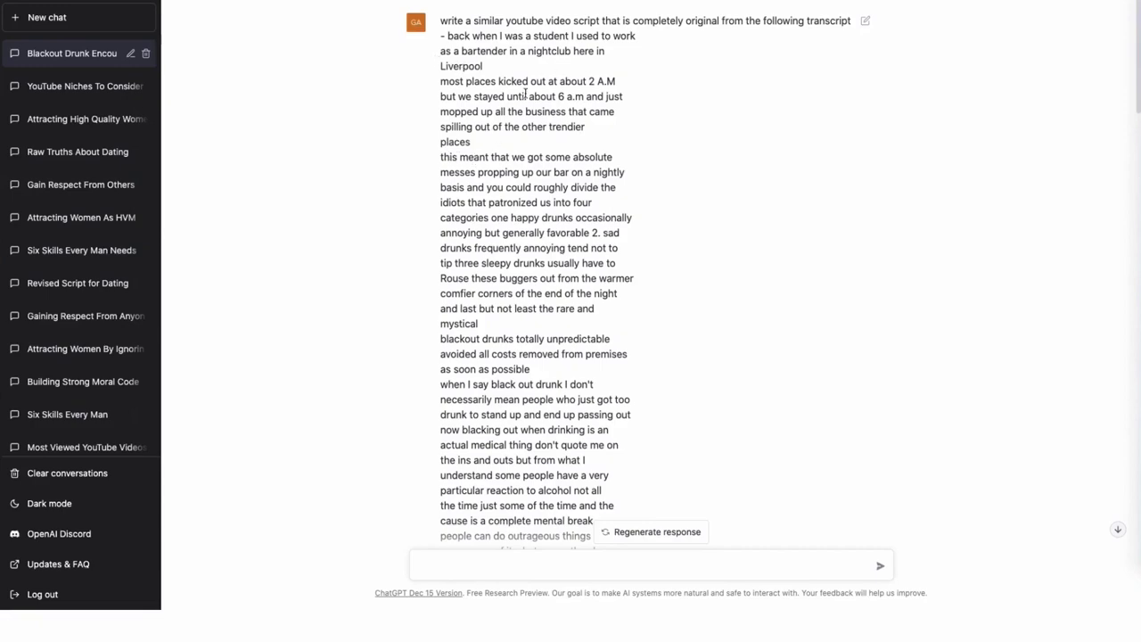
scroll(611, 143, "down", 20)
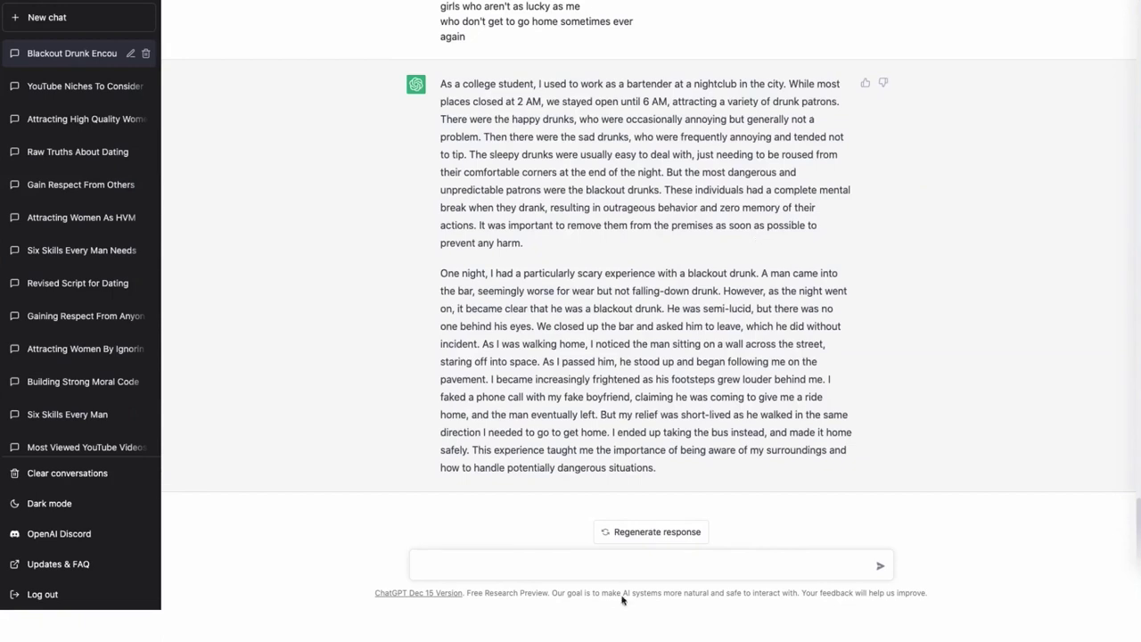
- Request a rewrite with "make it more original" and select the full text of the rewritten script
left_click(631, 568)
type("make it more original")
left_click(878, 569)
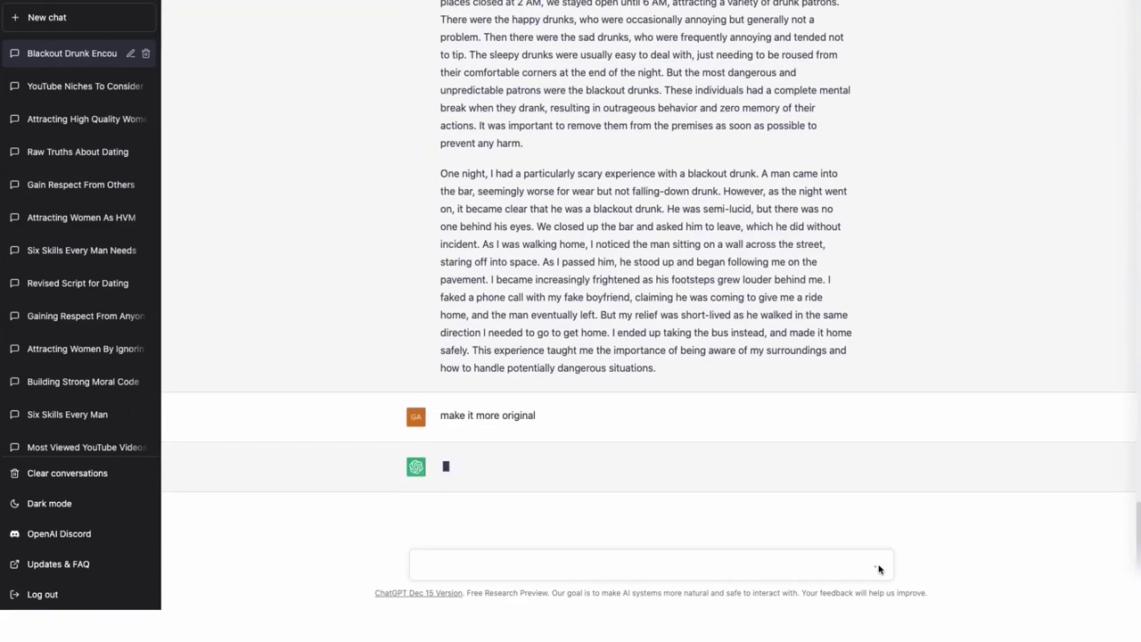
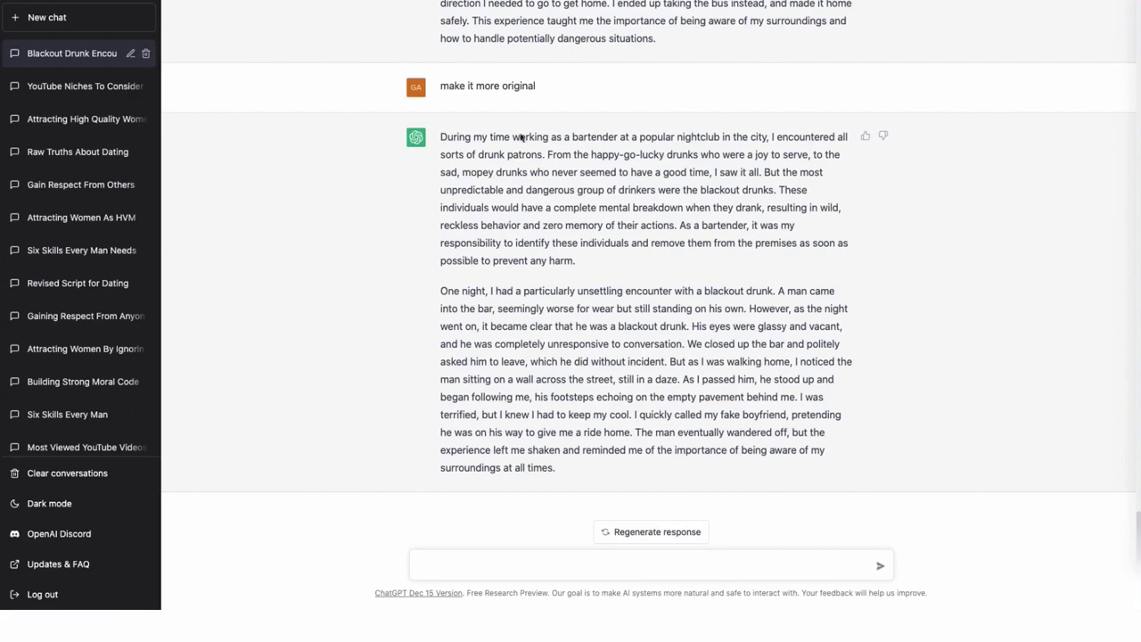
left_click_drag(441, 136, 827, 470)
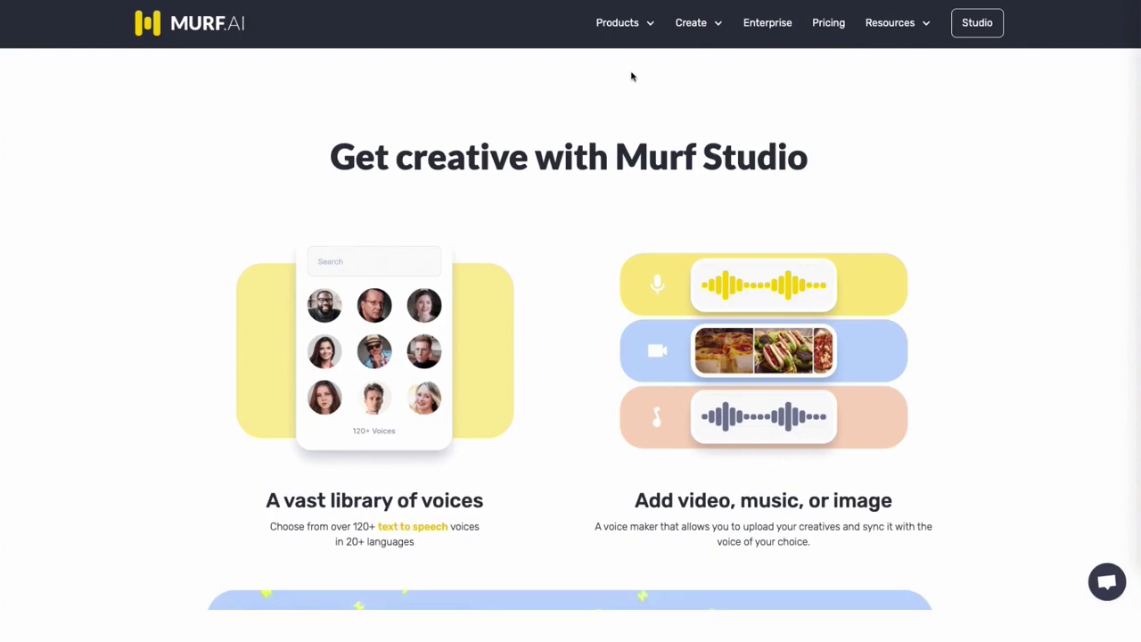
- Switch to the Murf.ai website, look through its home page features and play the sample AI voices
scroll(632, 77, "down", 9)
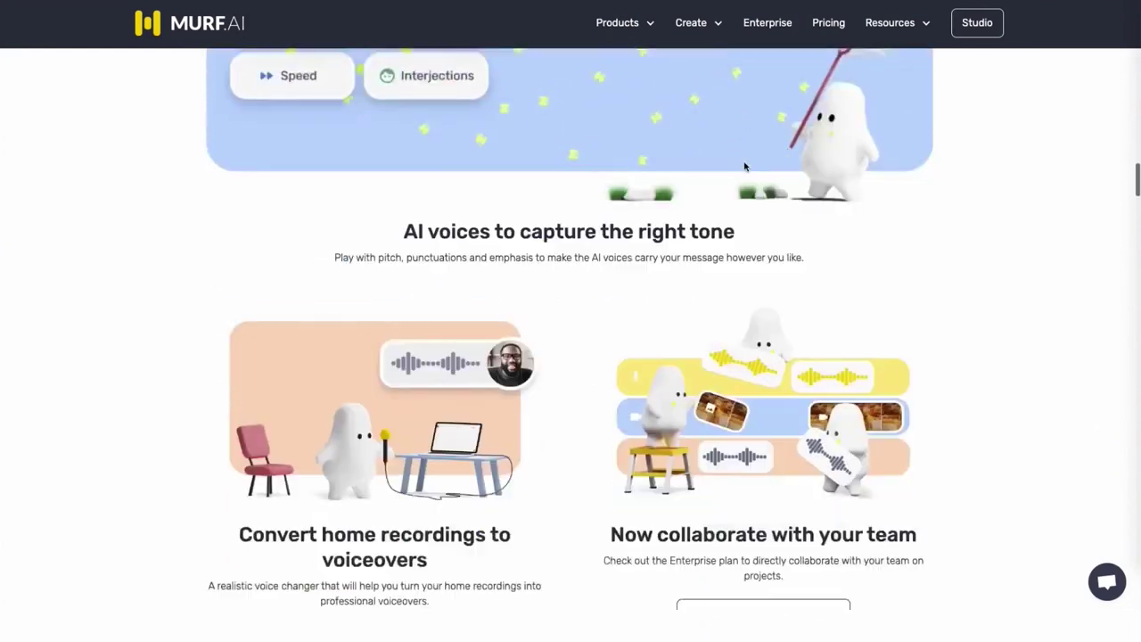
scroll(756, 173, "down", 5)
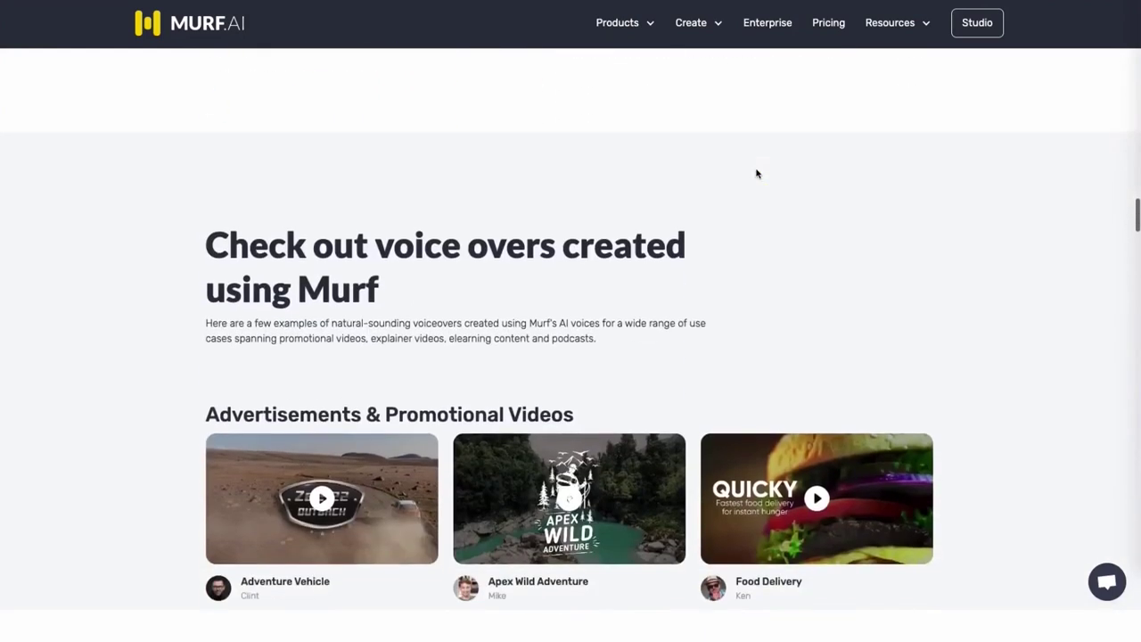
scroll(756, 173, "up", 15)
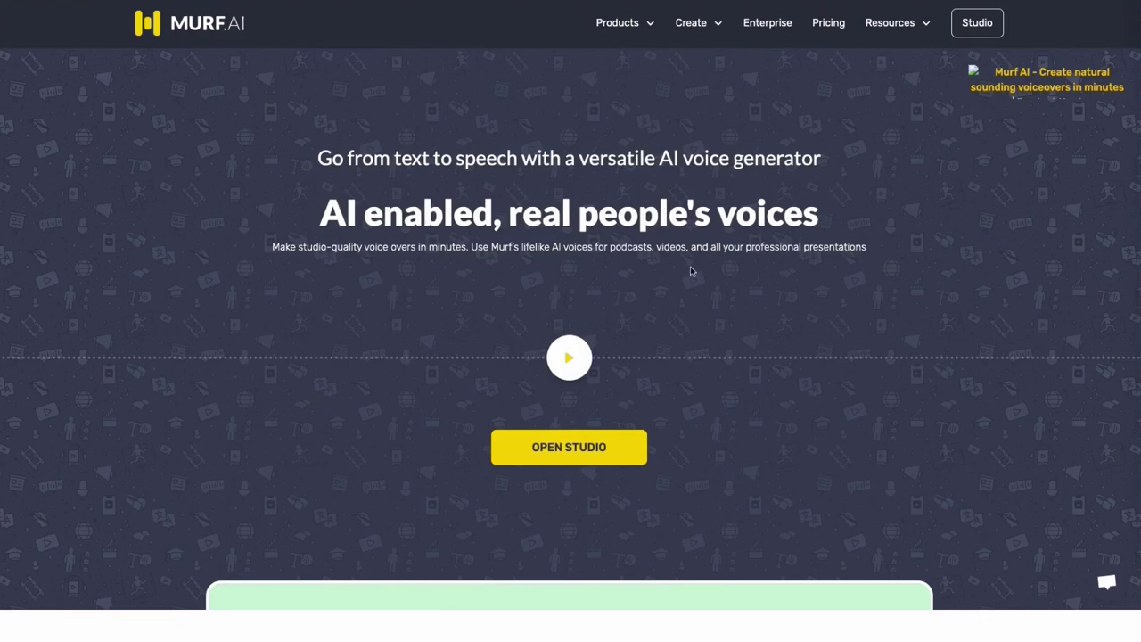
left_click(569, 358)
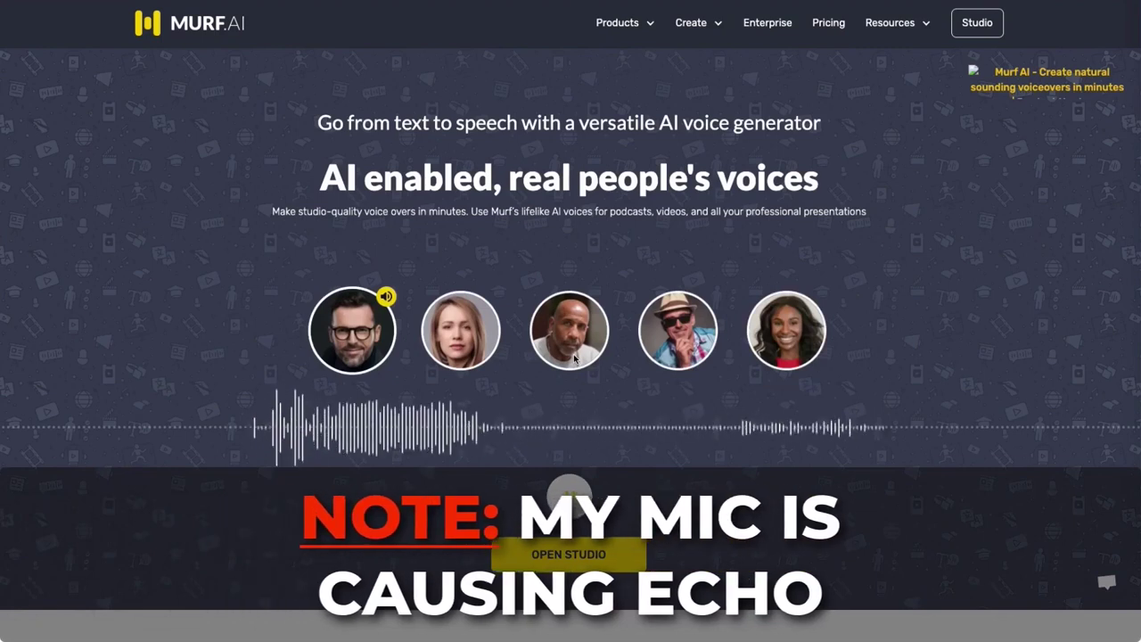
left_click(567, 498)
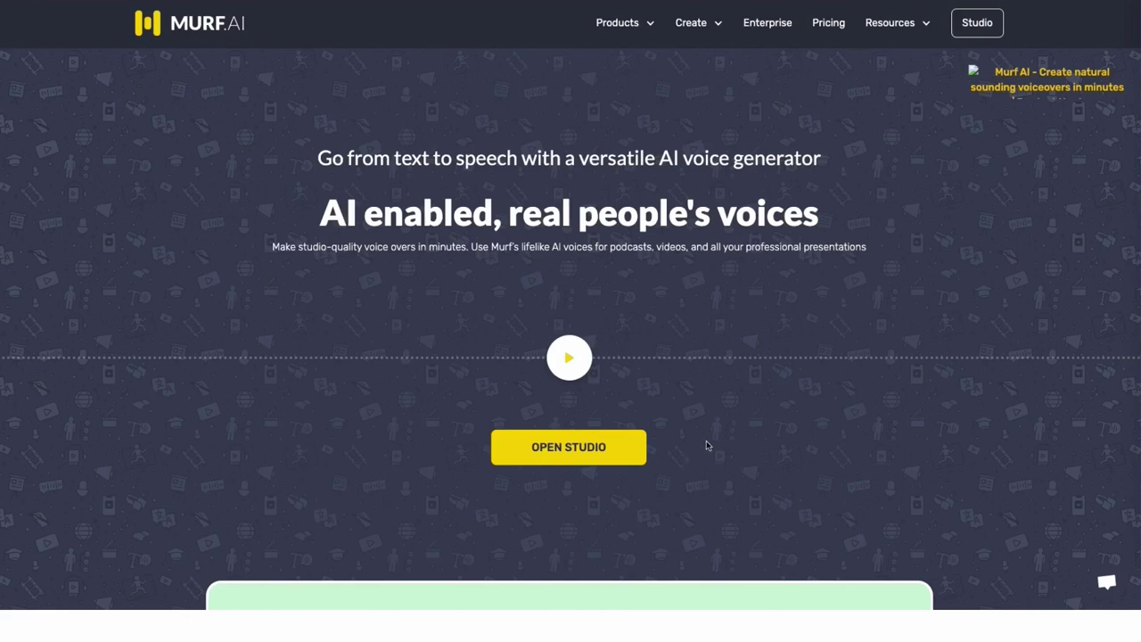
- View Murf.ai's pricing plans with monthly billing
left_click(830, 24)
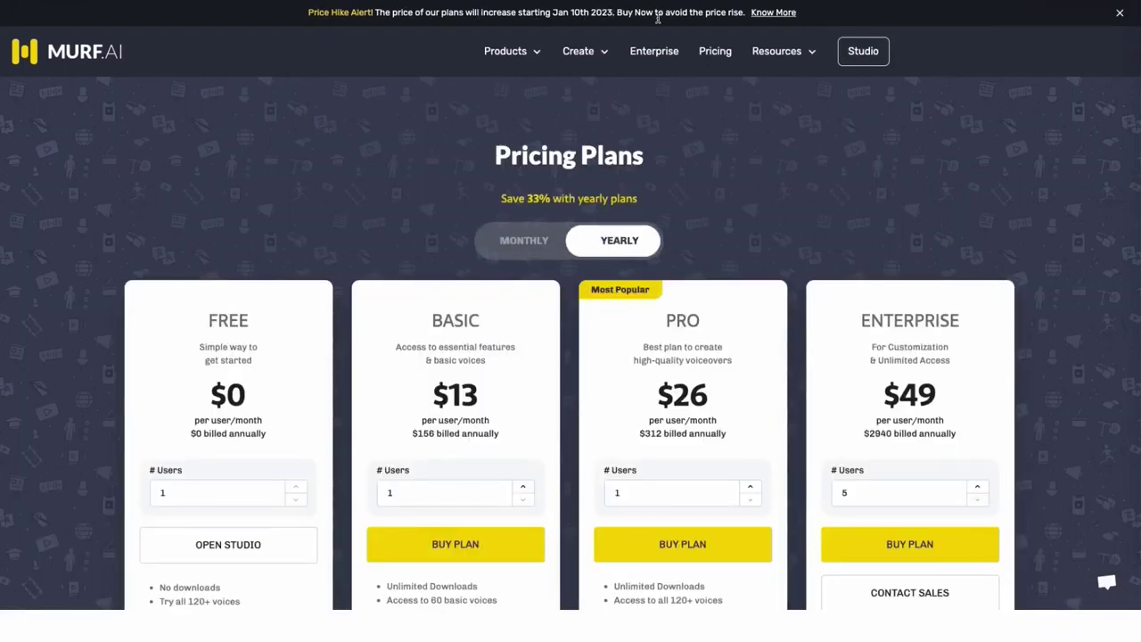
left_click(522, 241)
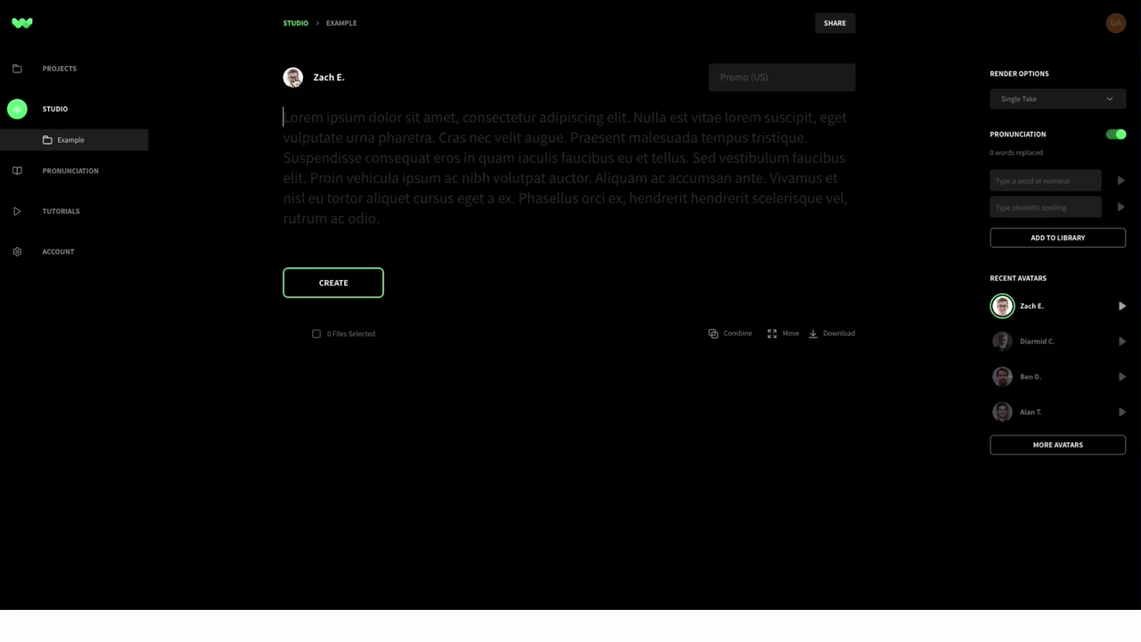
- In the WellSaid Labs studio, preview the Diarmid C., Ben D. and Fiona H. voice avatars and choose Diarmid C
left_click(294, 79)
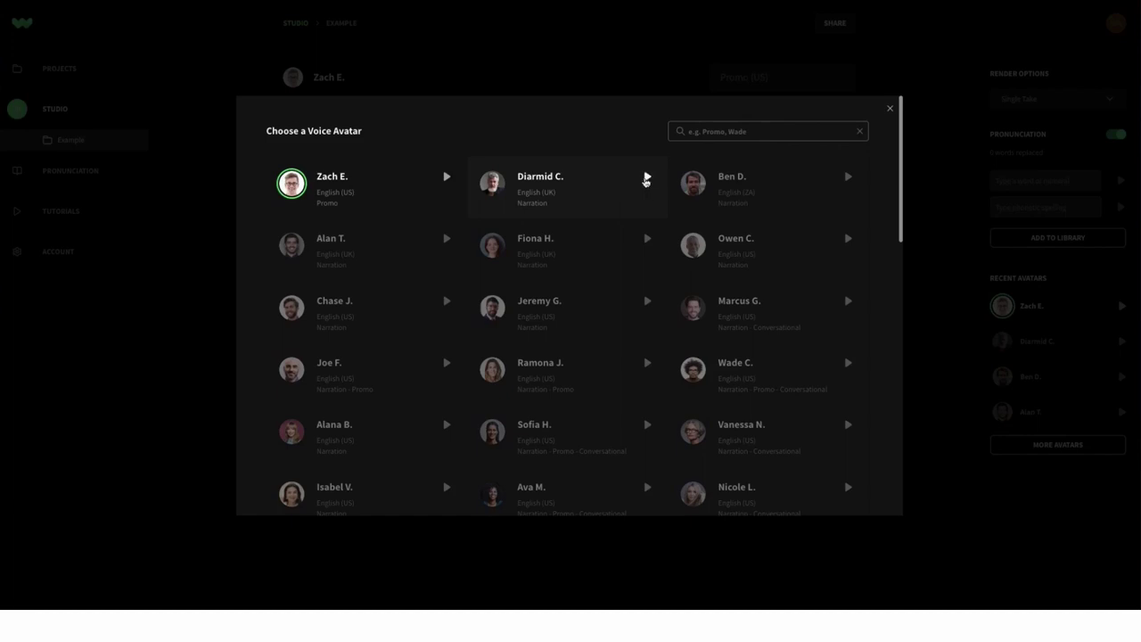
left_click(647, 177)
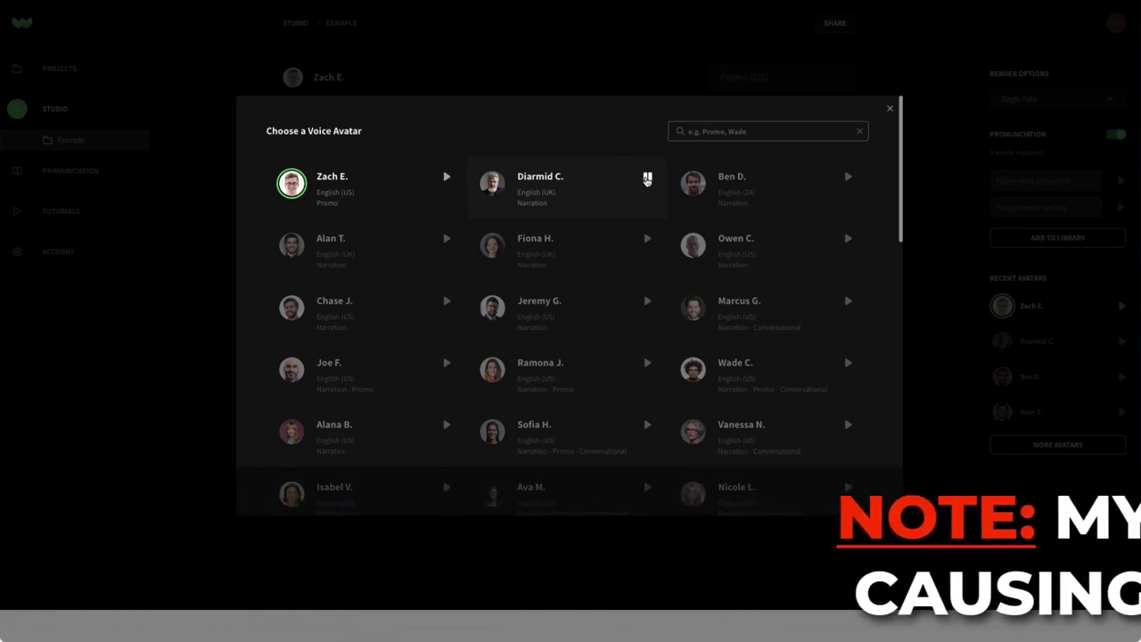
left_click(648, 179)
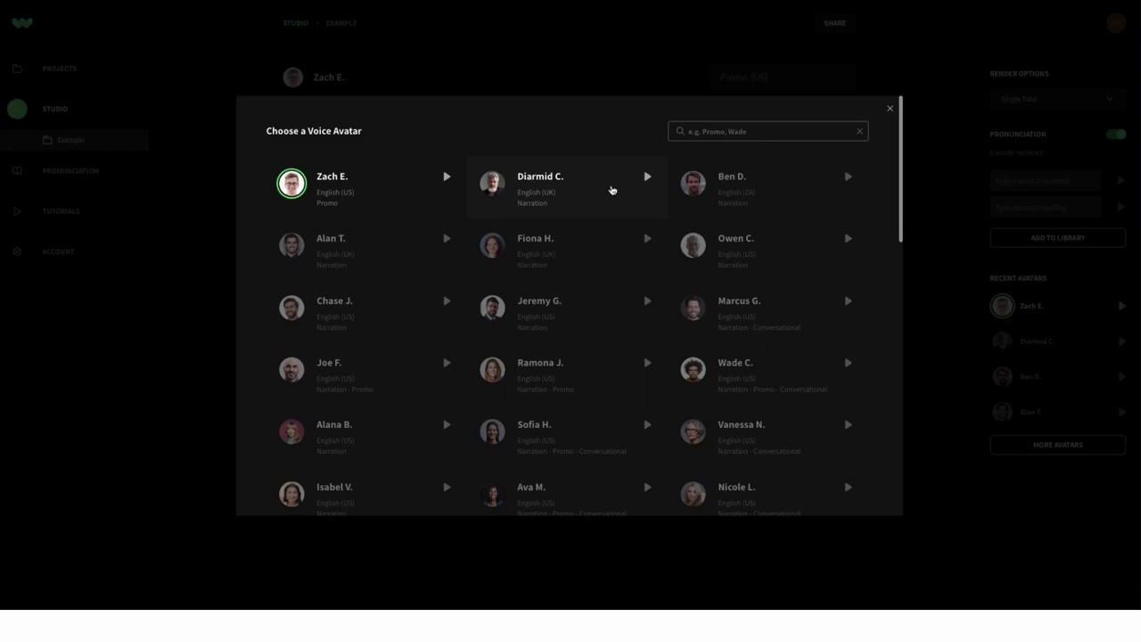
left_click(848, 177)
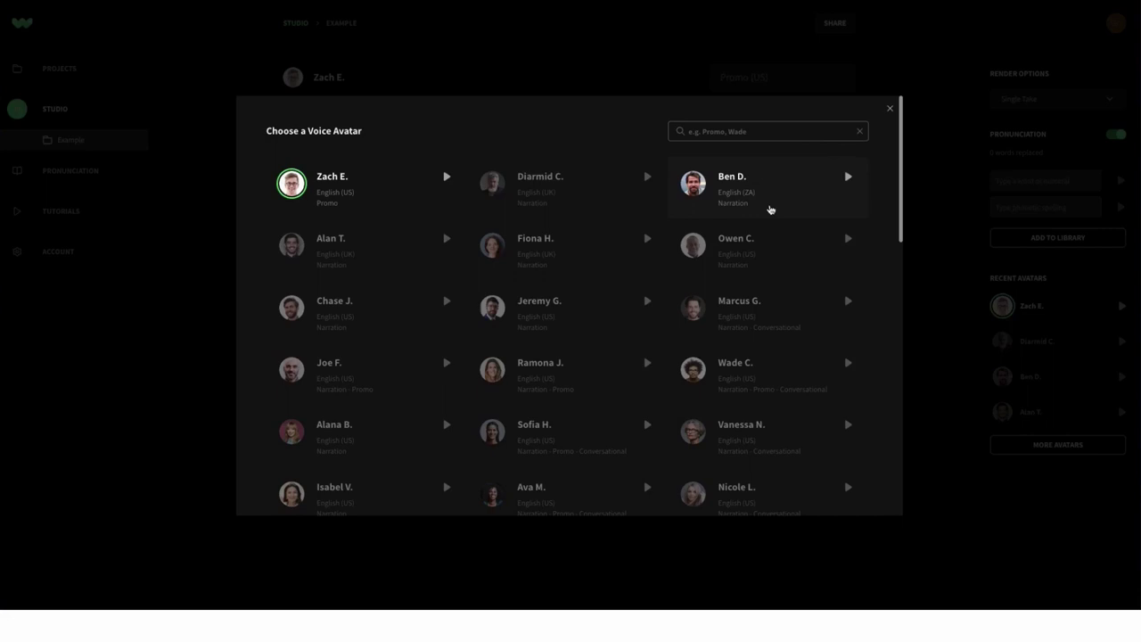
left_click(646, 239)
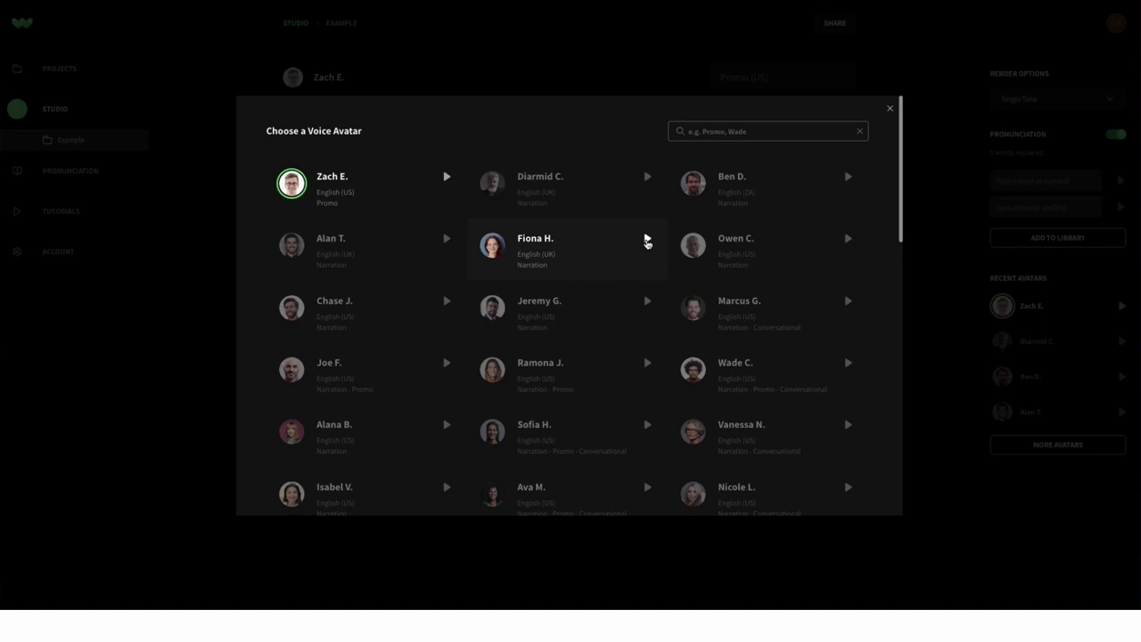
left_click(581, 190)
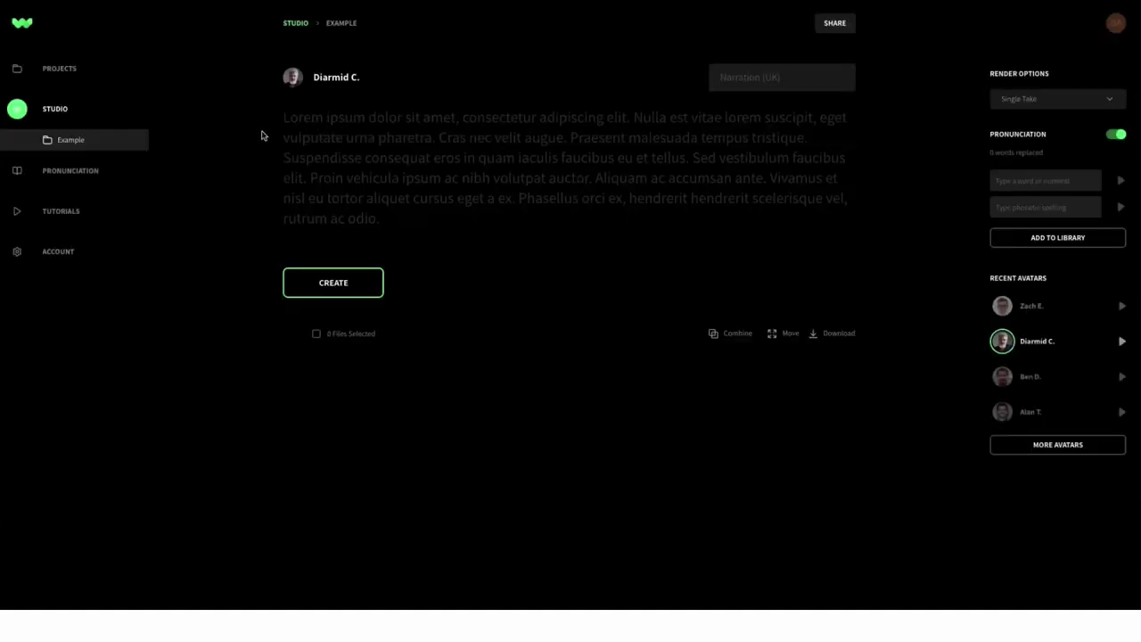
- Generate the voiceover from the pasted rewritten script and play the clip of its first paragraph
left_click(295, 119)
key("ctrl+v")
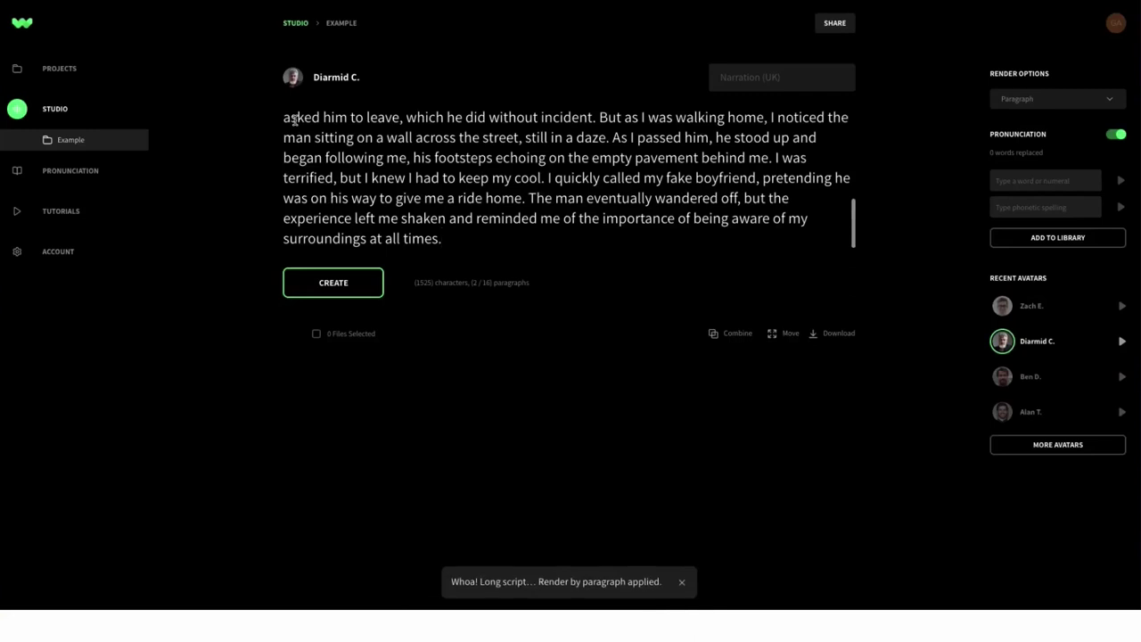
left_click(337, 285)
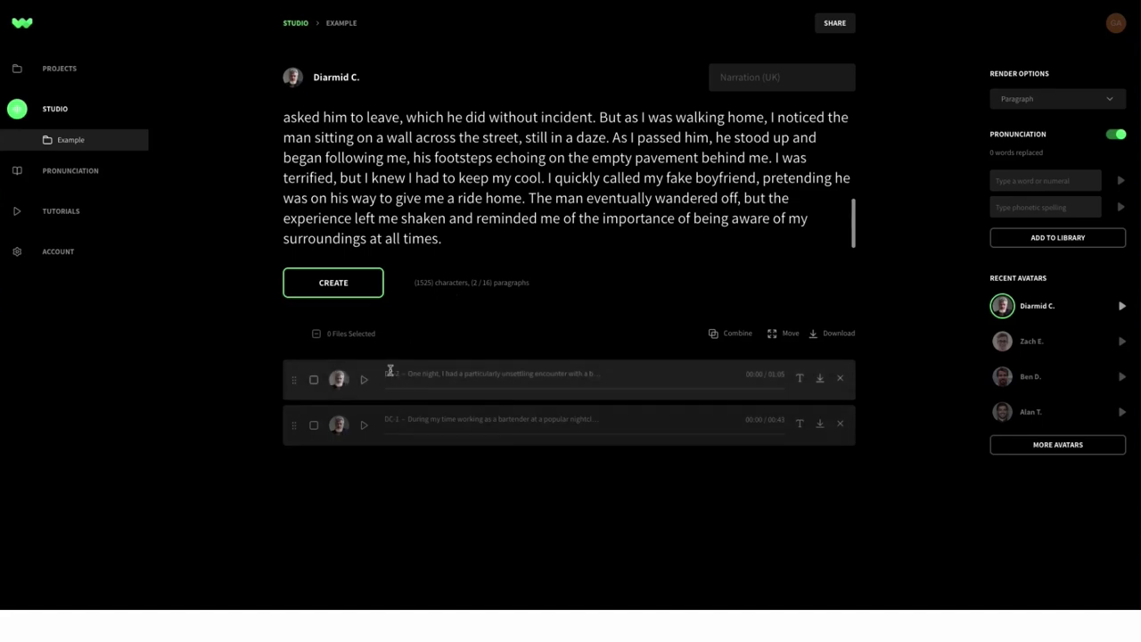
left_click(364, 426)
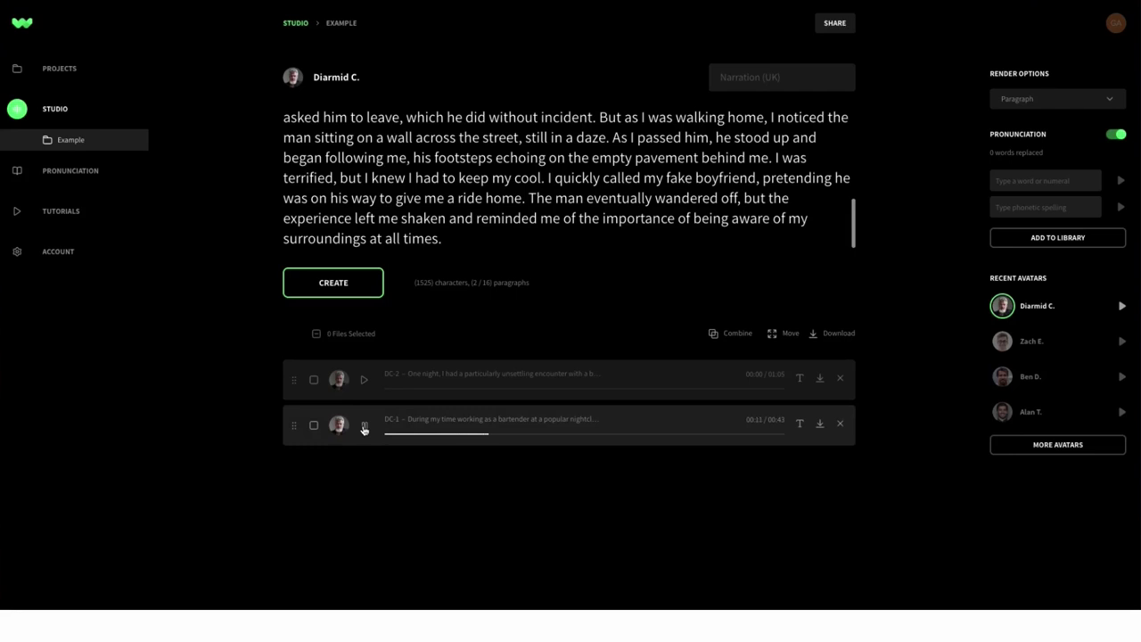
- Stop the playback and combine both generated paragraph clips into one clip named Test with Natural (0.8 seconds) pausing
left_click(365, 427)
scroll(540, 221, "up", 5)
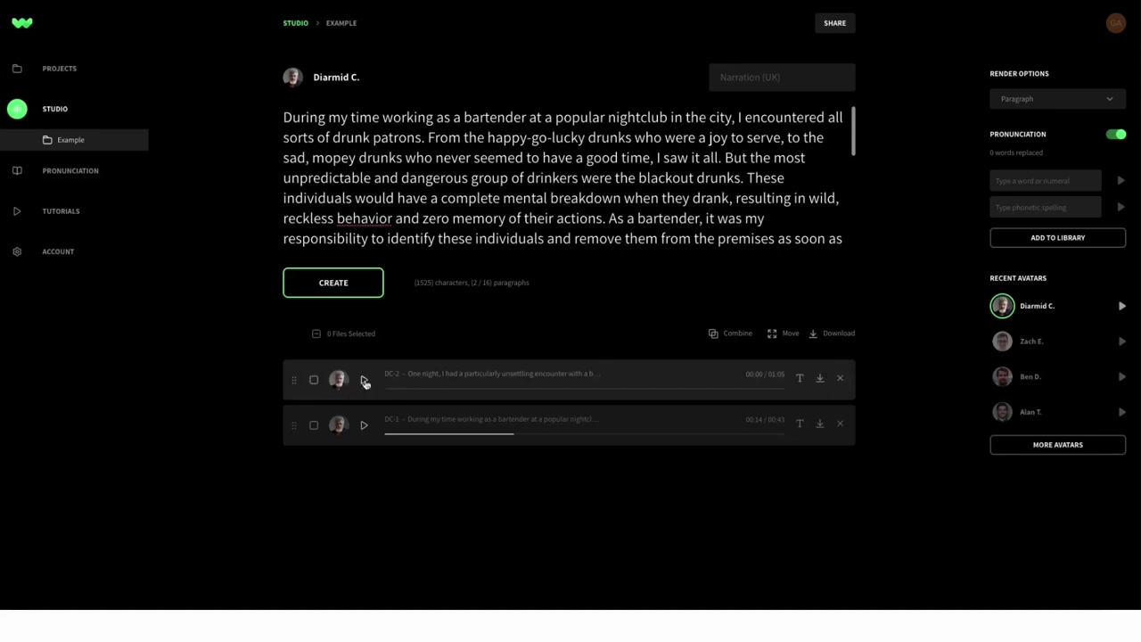
left_click(317, 335)
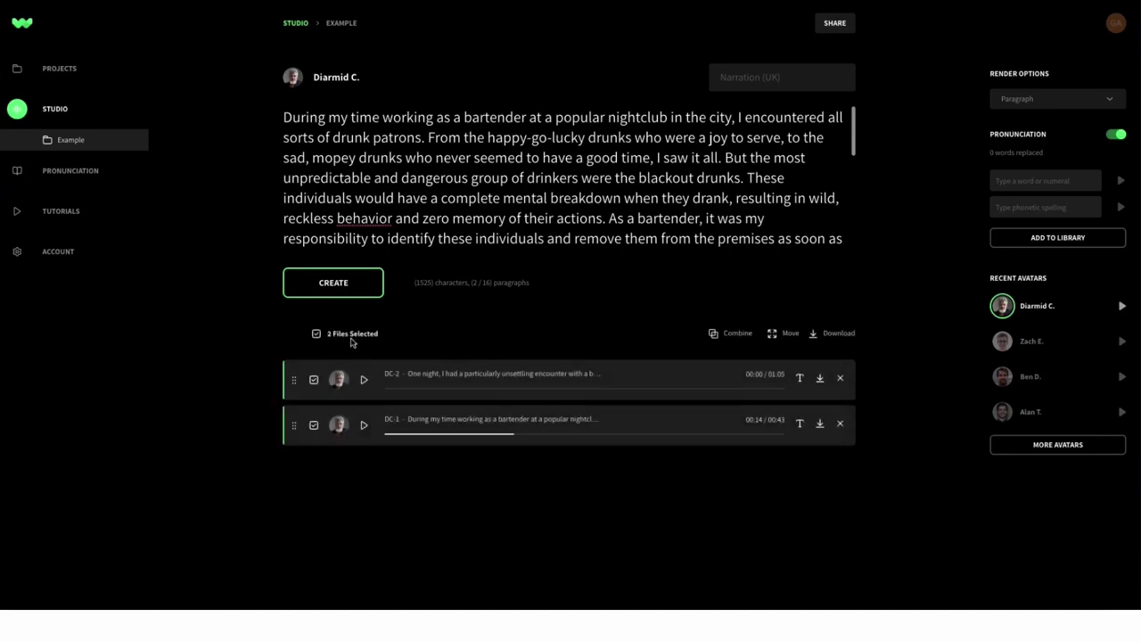
left_click(723, 337)
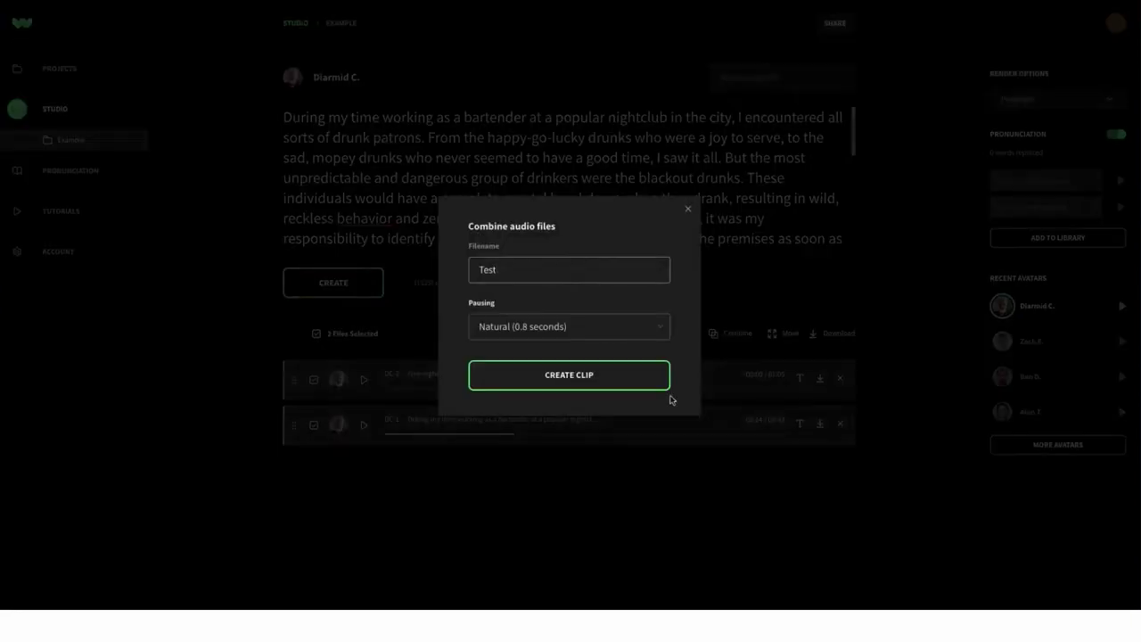
left_click(581, 379)
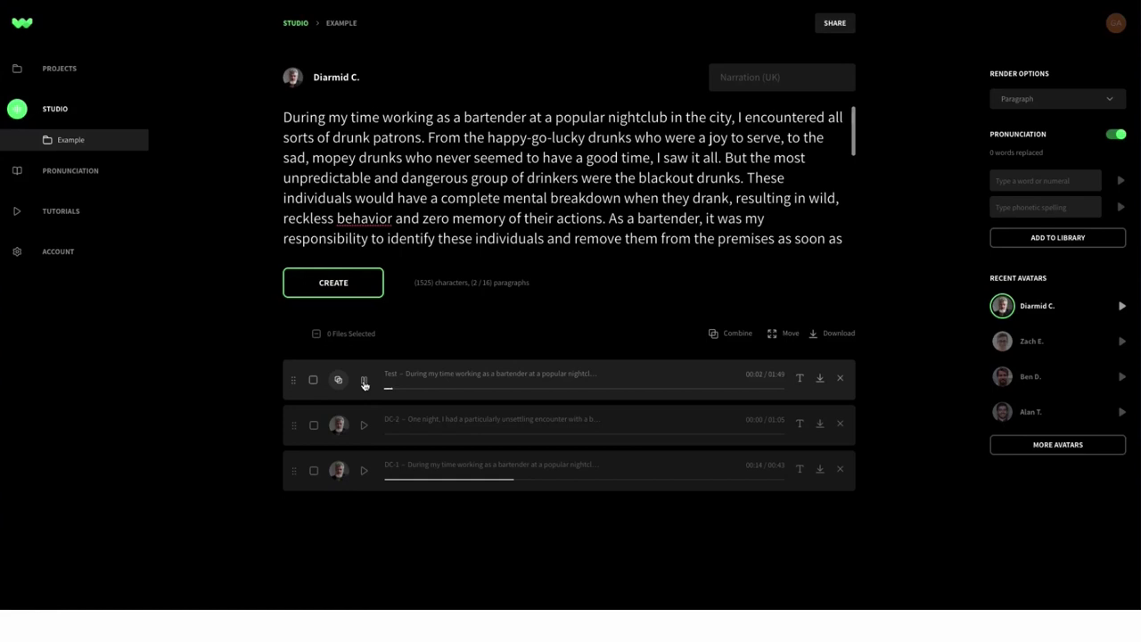
- Spot-check the combined Test clip at several points and download it as an MP3
left_click(495, 389)
left_click(604, 391)
left_click(363, 382)
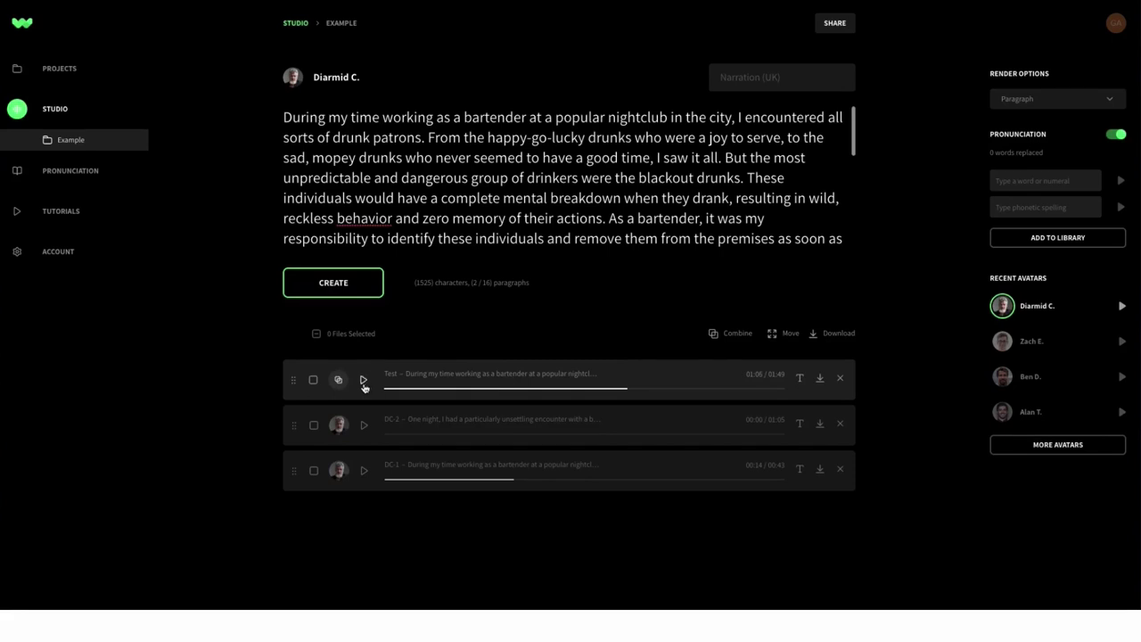
left_click(818, 380)
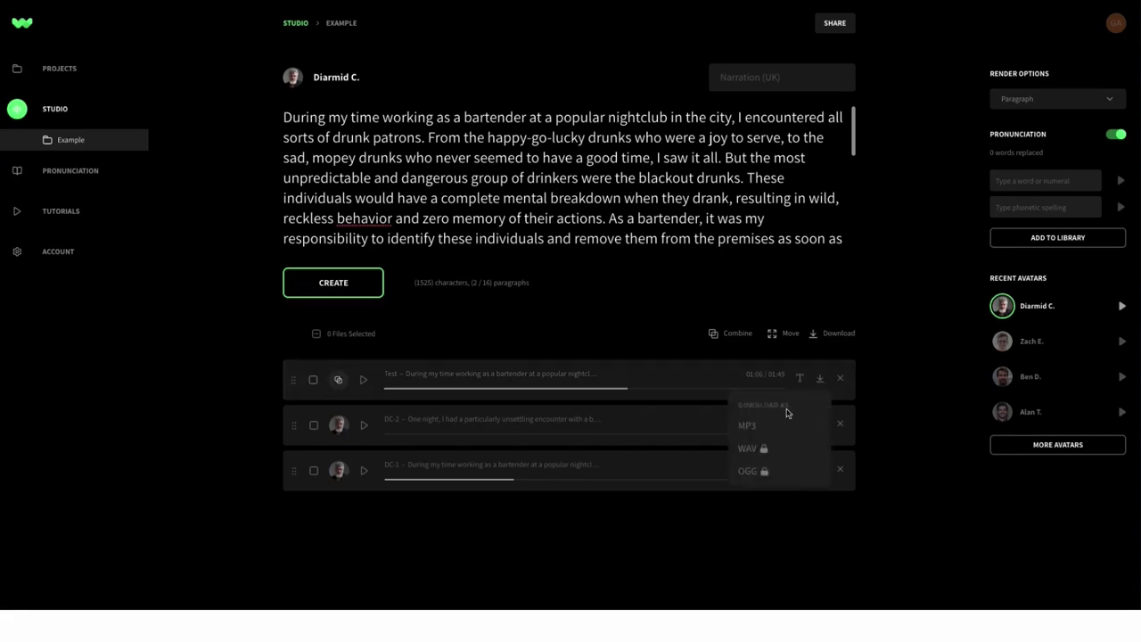
left_click(757, 426)
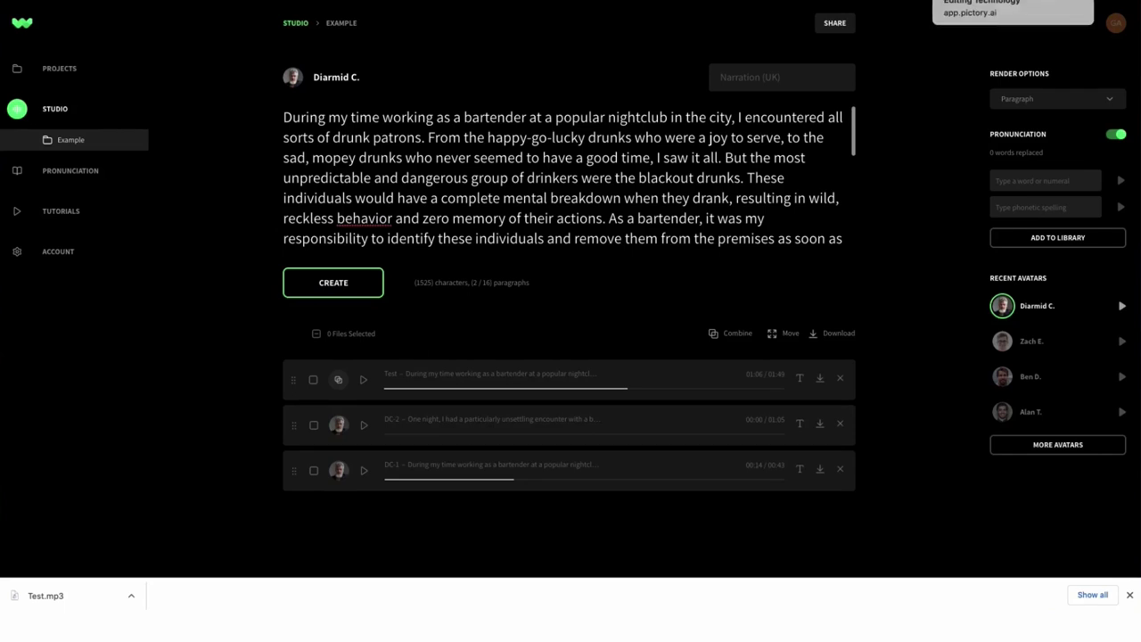
- Switch to Pictory, start a Script to Video project titled "test script" and paste in the rewritten bartender story
left_click(1014, 0)
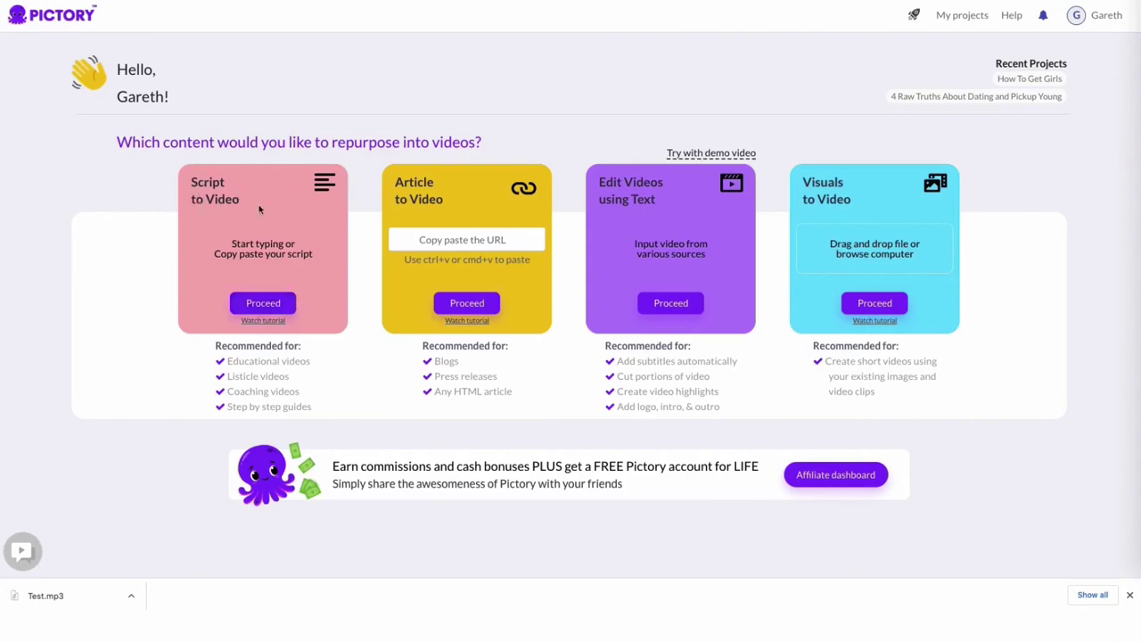
left_click(265, 304)
type("test script")
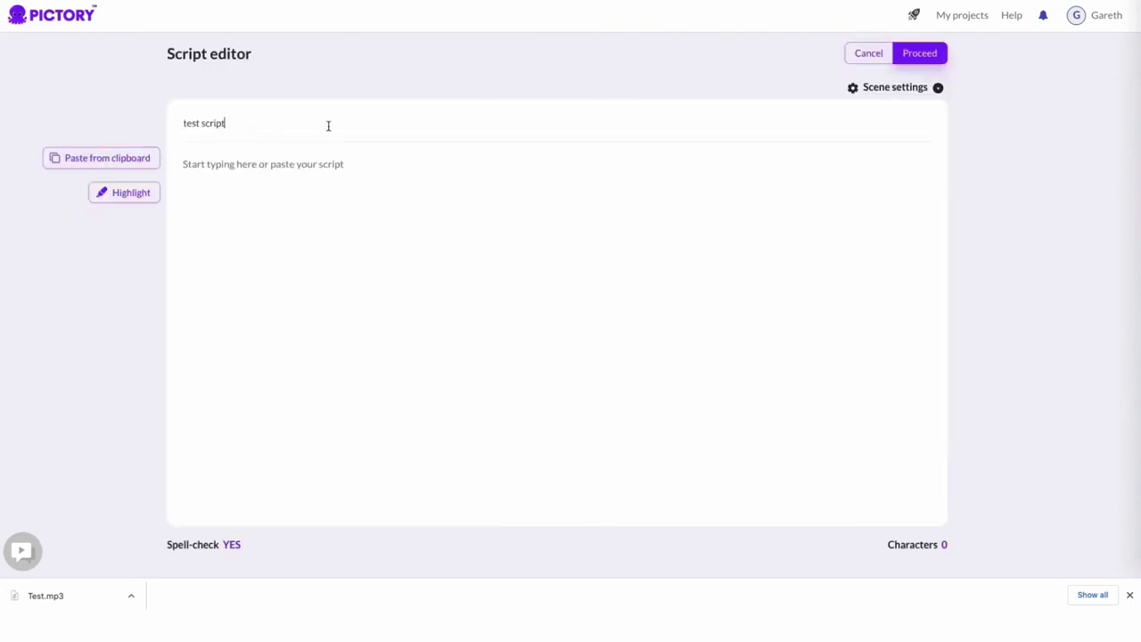
left_click(282, 173)
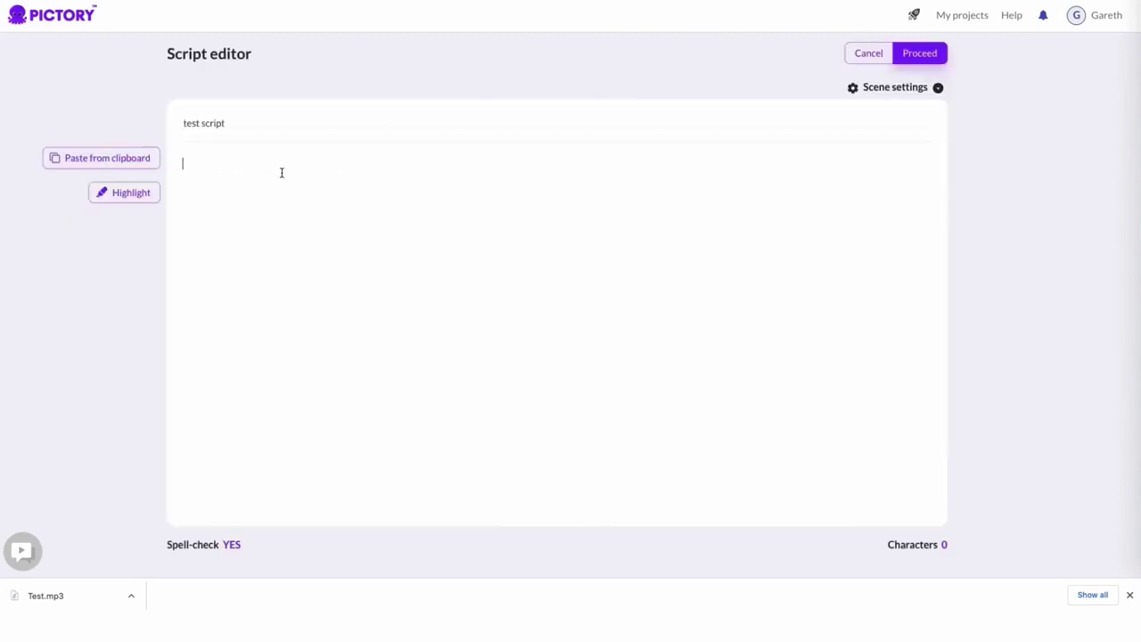
type("During my time working as a bartender at a popular nightclub in the city, I encountered all sorts of drunk patrons. From the happy-go-lucky drunks who were a joy to serve, to the sad, mopey drunks who never seemed to have a good time, I saw it all. But the most unpredictable and dangerous group of drinkers were the blackout drunks. These individuals would have a complete mental breakdown when they drank, resulting in wild, reckless behavior and zero memory of their actions. As a bartender, it was my responsibility to identify these individuals and remove them from the premises as soon as possible to prevent any harm. One night, I had a particularly unsettling encounter with a blackout drunk. A man came into the bar, seemingly worse for wear but still standing on his own. However, as the night went on, it became clear that he was a blackout drunk. His eyes were glassy and vacant, and he was completely unresponsive to conversation. We closed up the bar and politely asked him to leave, which he did without incident. But as I was walking home, I noticed the man sitting on a wall across the street, still in a daze. As I passed him, he stood up and began following me, his footsteps echoing on the empty pavement behind me. I was terrified, but I knew I had to keep my cool. I quickly called my fake boyfriend, pretending he was on his way to give me a ride home. The man eventually wandered off, but the experience left me shaken and reminded me of the importance of being aware of my surroundings at all times.")
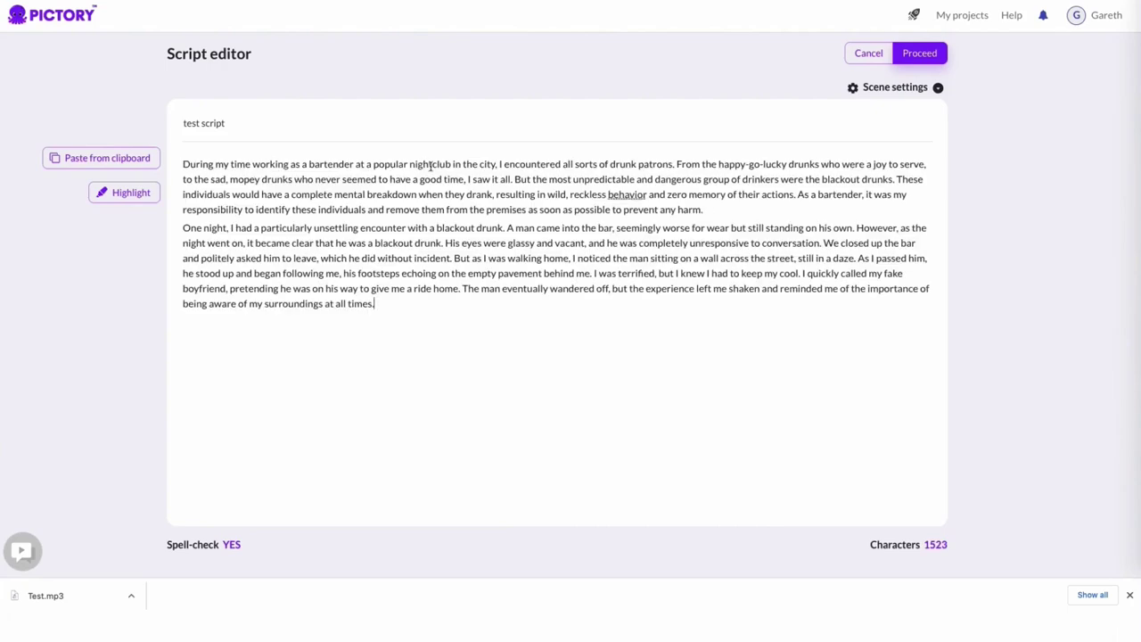
left_click(657, 12)
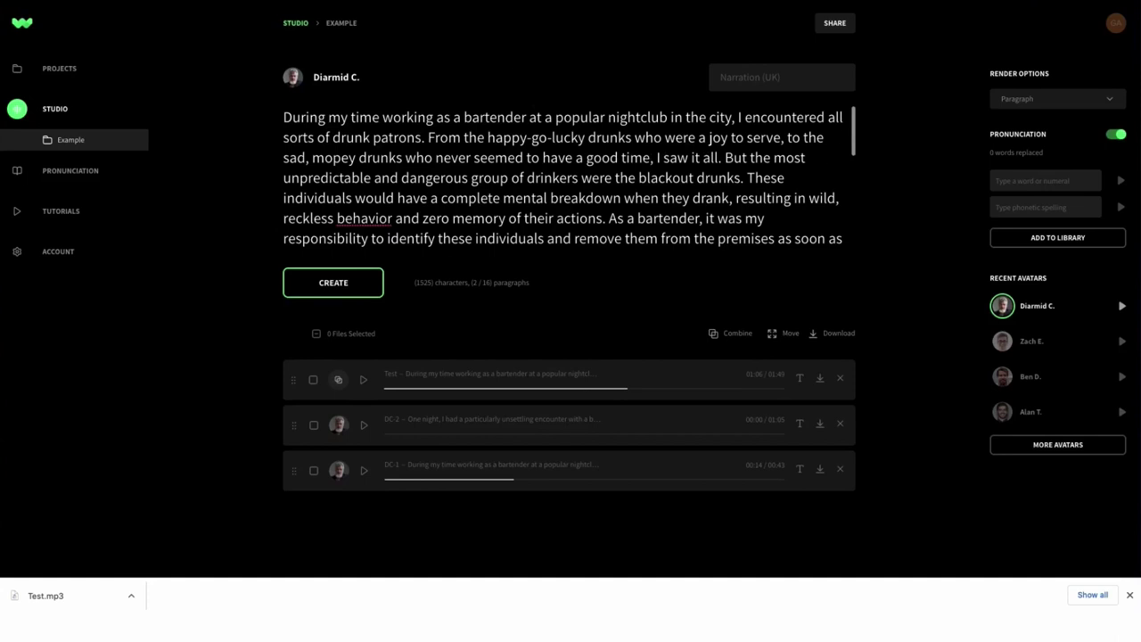
key("ctrl+Tab")
- Set the scene settings to create new scenes on line breaks only
mouse_move(938, 87)
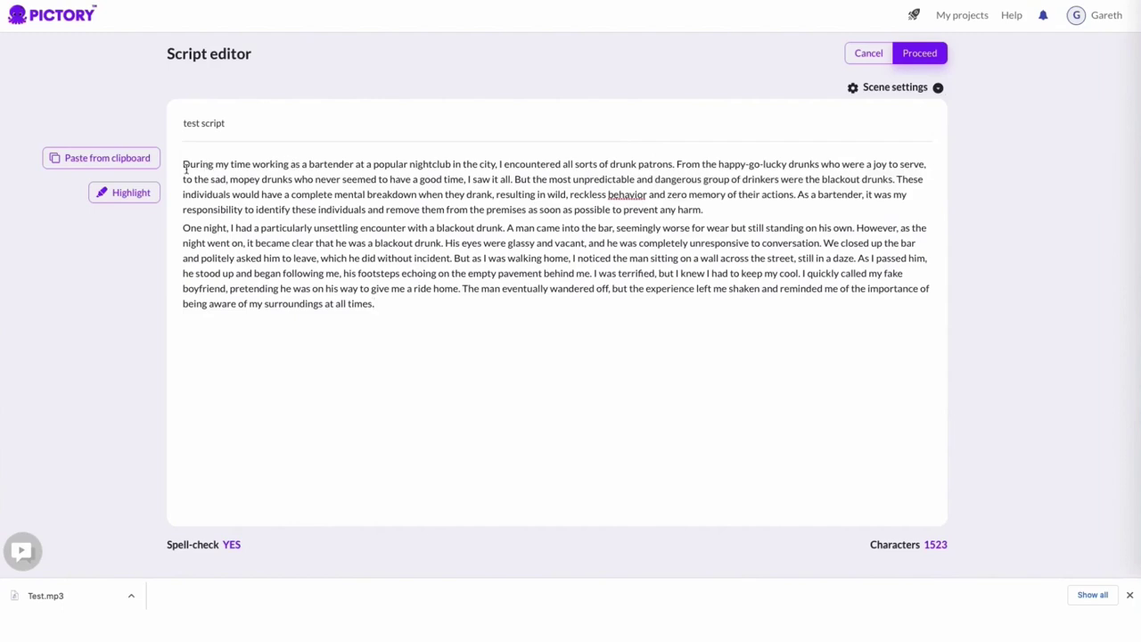
left_click(854, 86)
left_click(923, 178)
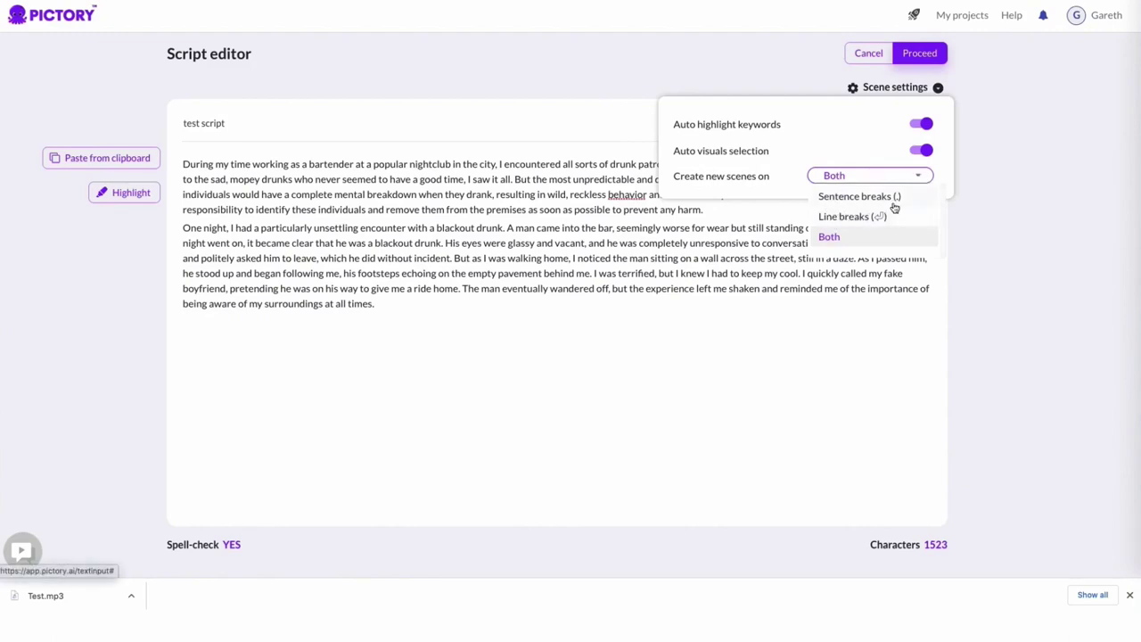
left_click(842, 219)
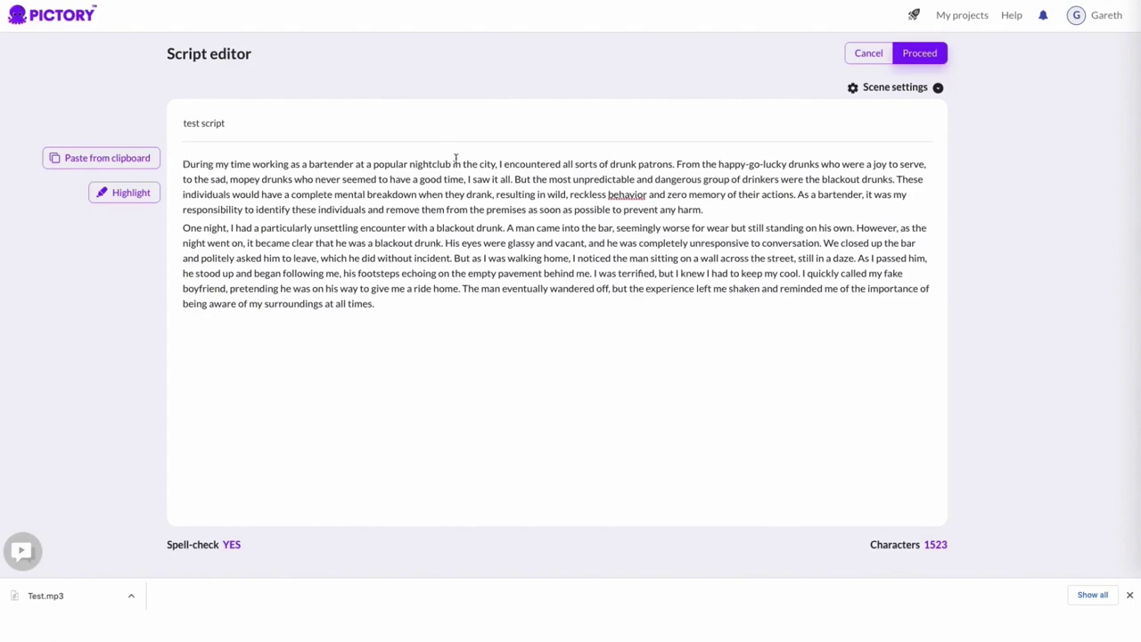
- Break the script into short lines, one per scene, starting after "in the city,", and proceed to the template choice
left_click(499, 163)
key("Return")
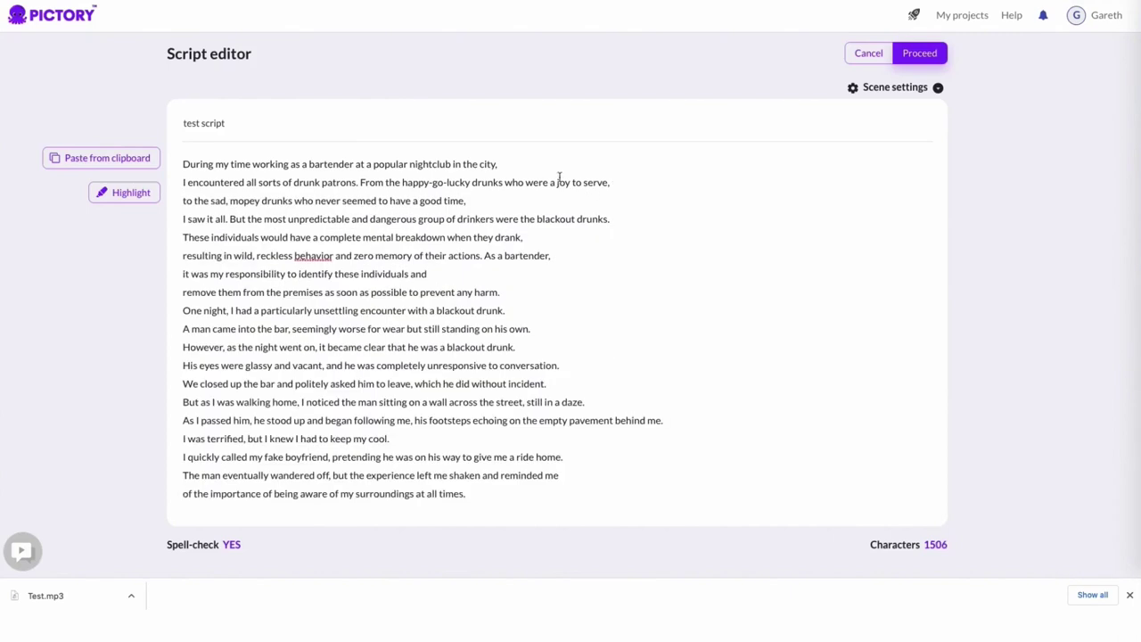
left_click(919, 53)
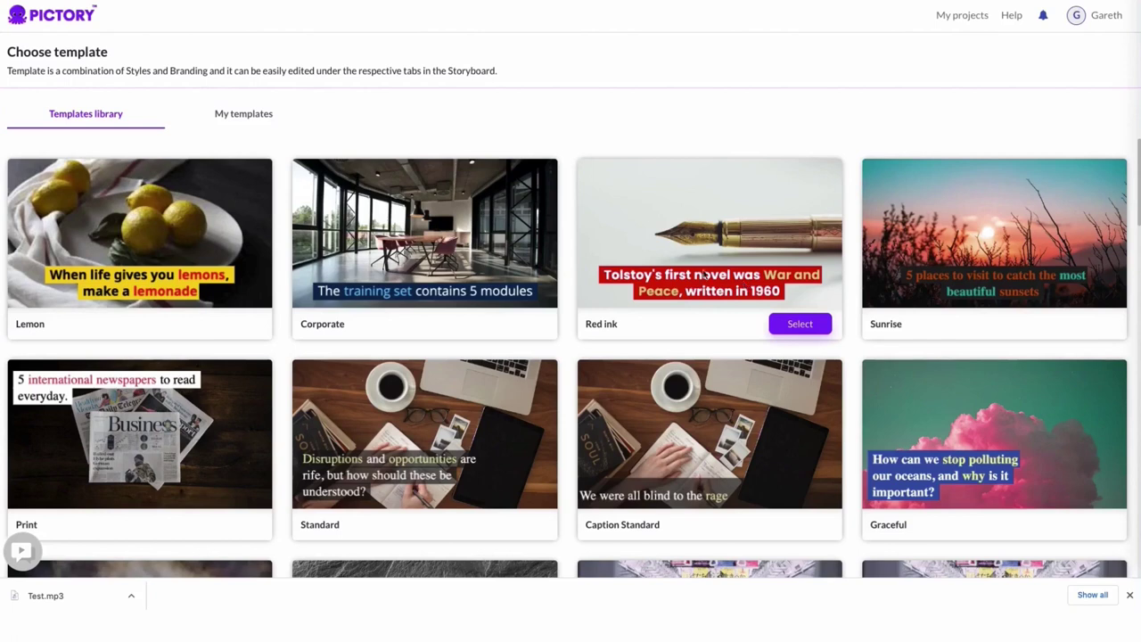
- Look through the template library and apply the Lemon template in 16:9 aspect ratio
mouse_move(152, 279)
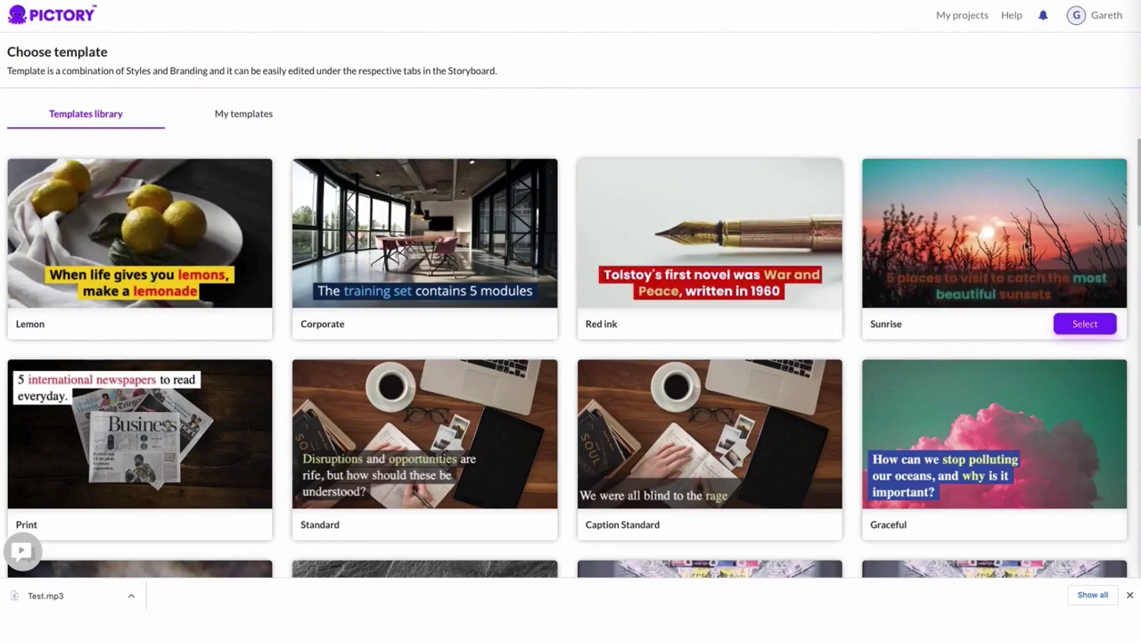
mouse_move(728, 439)
scroll(1022, 472, "down", 3)
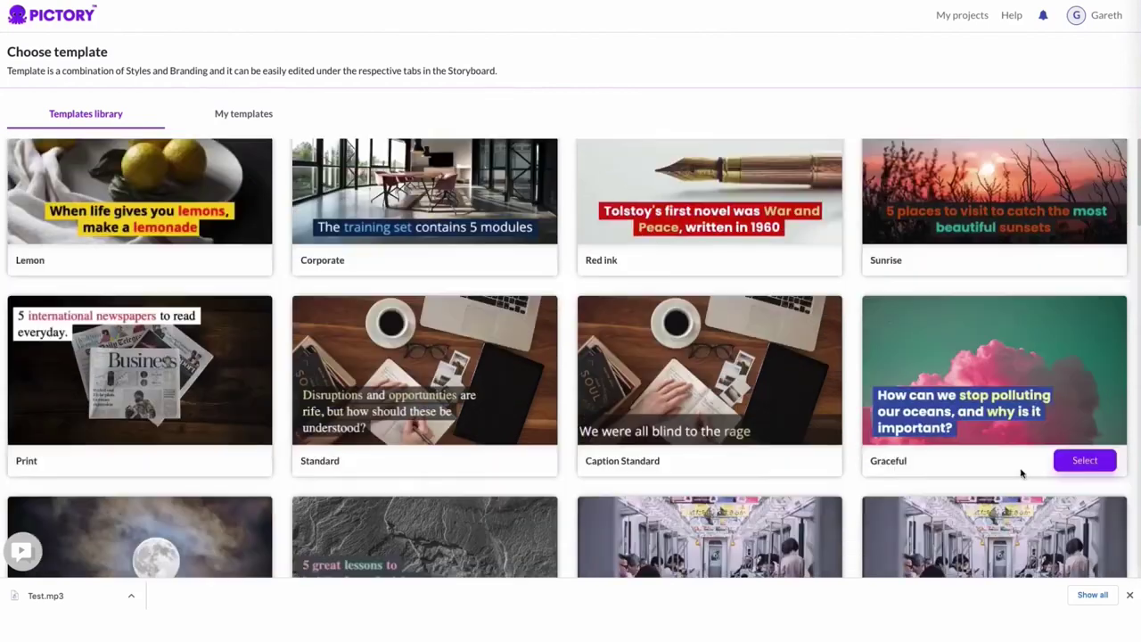
scroll(758, 226, "down", 5)
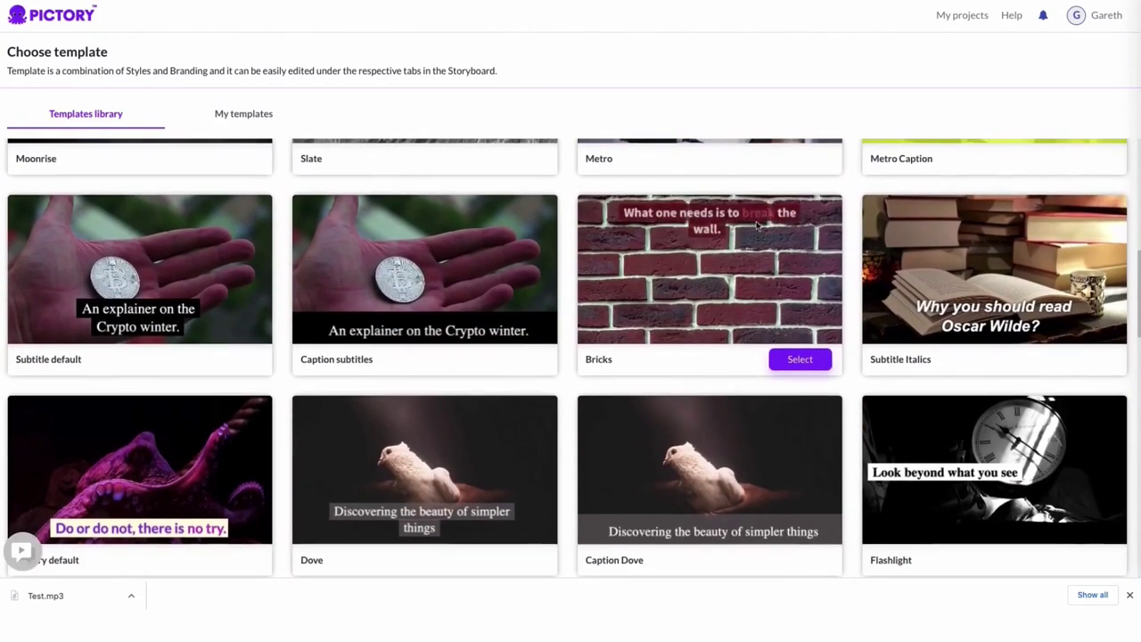
mouse_move(954, 323)
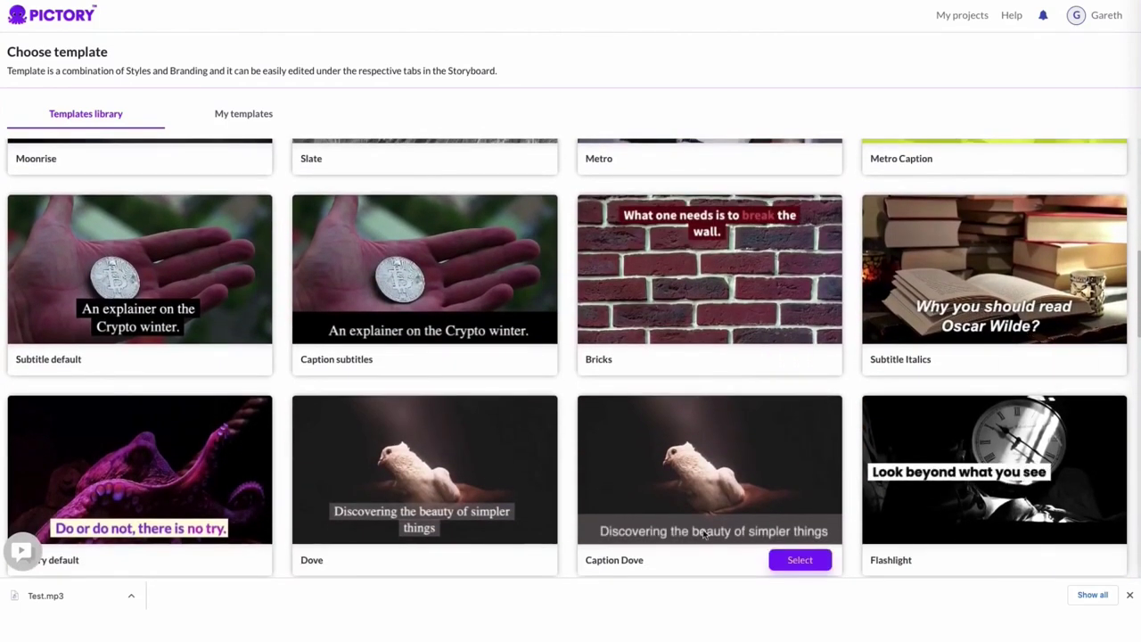
mouse_move(406, 521)
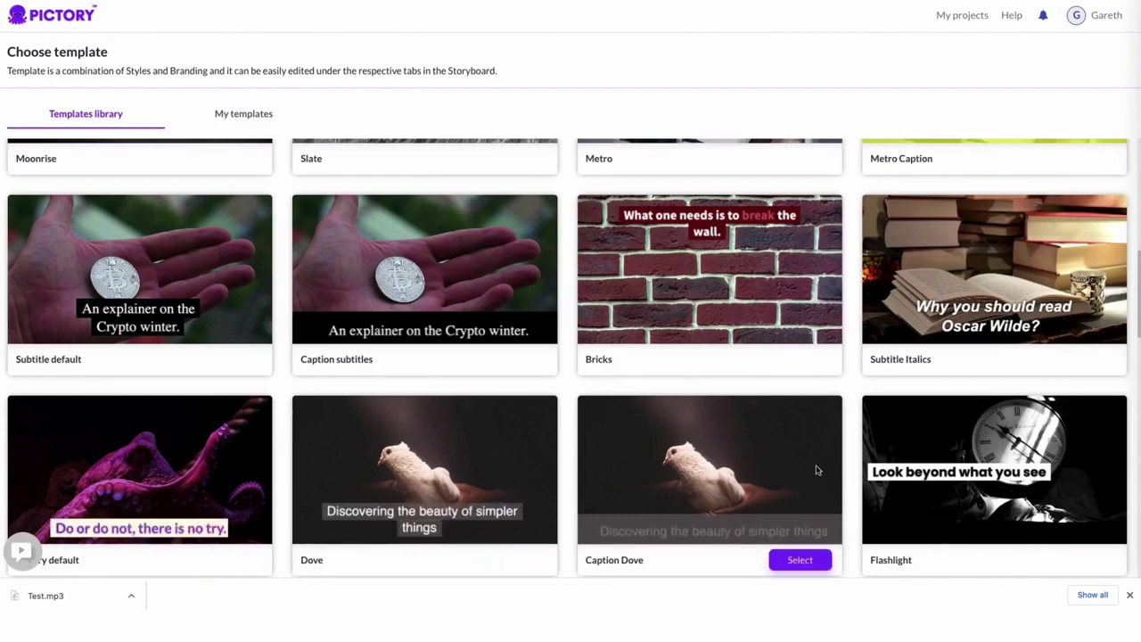
mouse_move(982, 457)
scroll(982, 458, "up", 6)
mouse_move(264, 338)
left_click(233, 327)
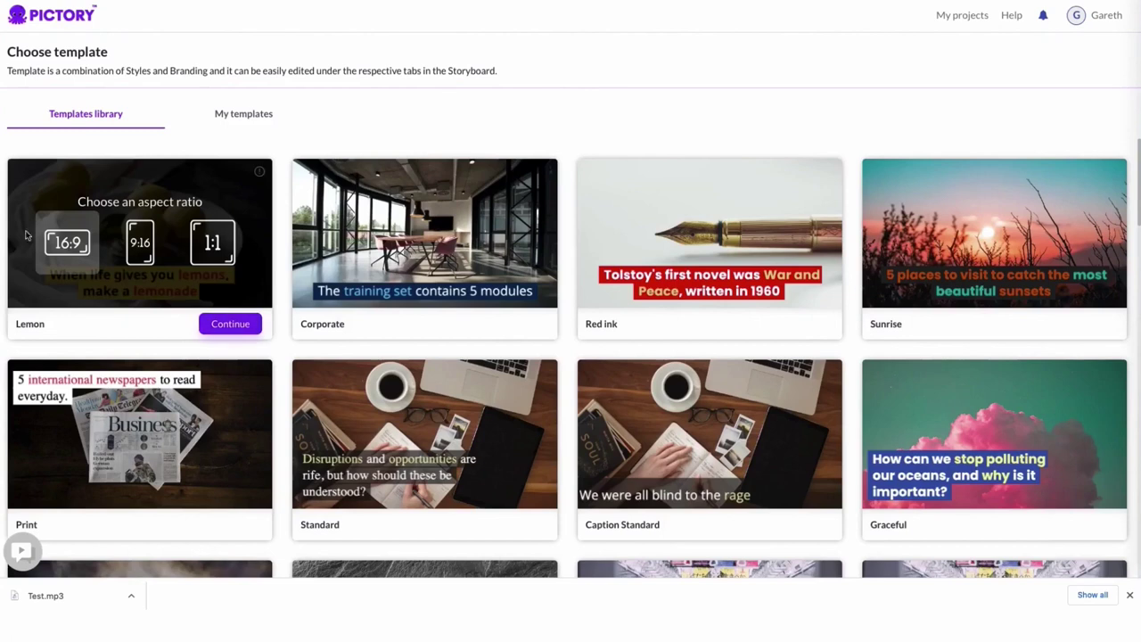
left_click(230, 323)
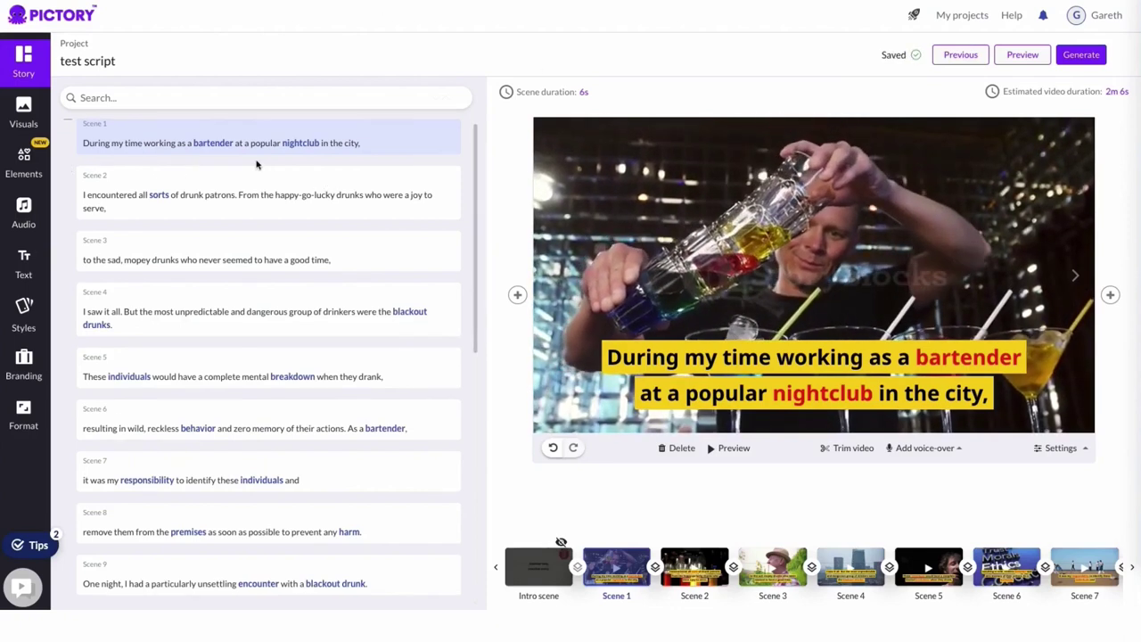
- Look through the storyboard's scenes and check the visuals and captions matched to scenes 2 to 5
scroll(241, 197, "down", 2)
scroll(241, 200, "down", 1)
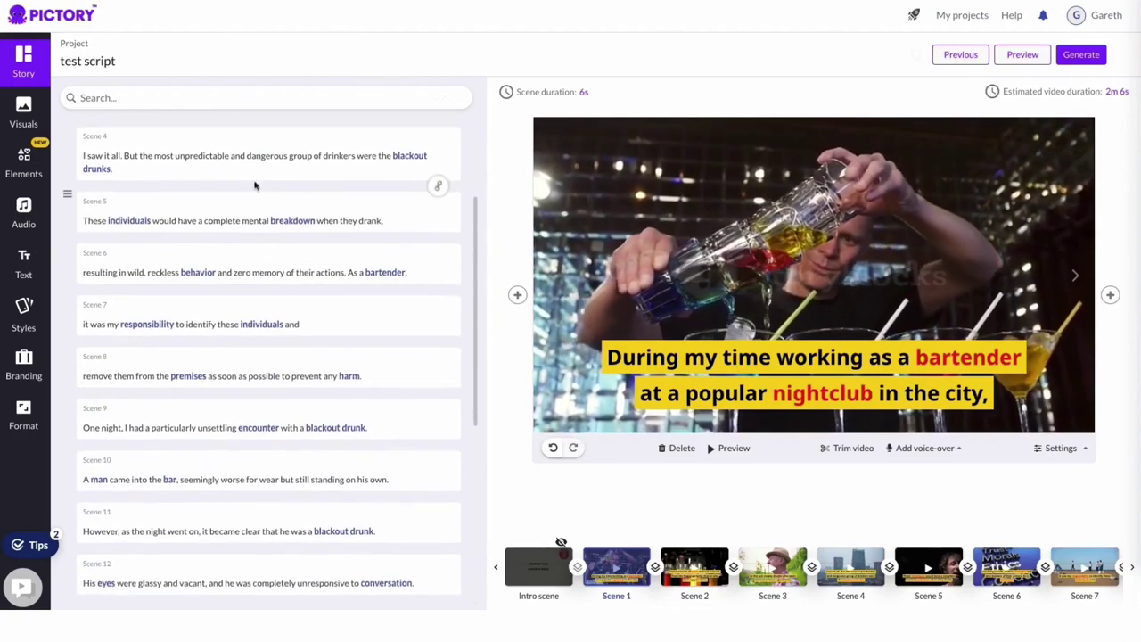
left_click(285, 146)
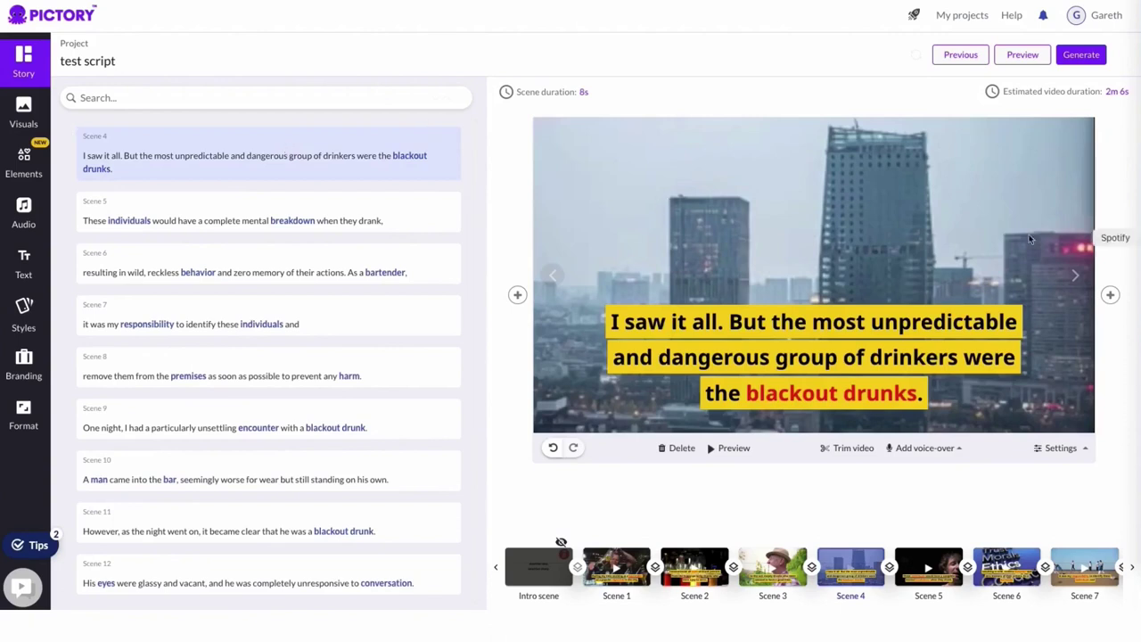
scroll(398, 313, "up", 3)
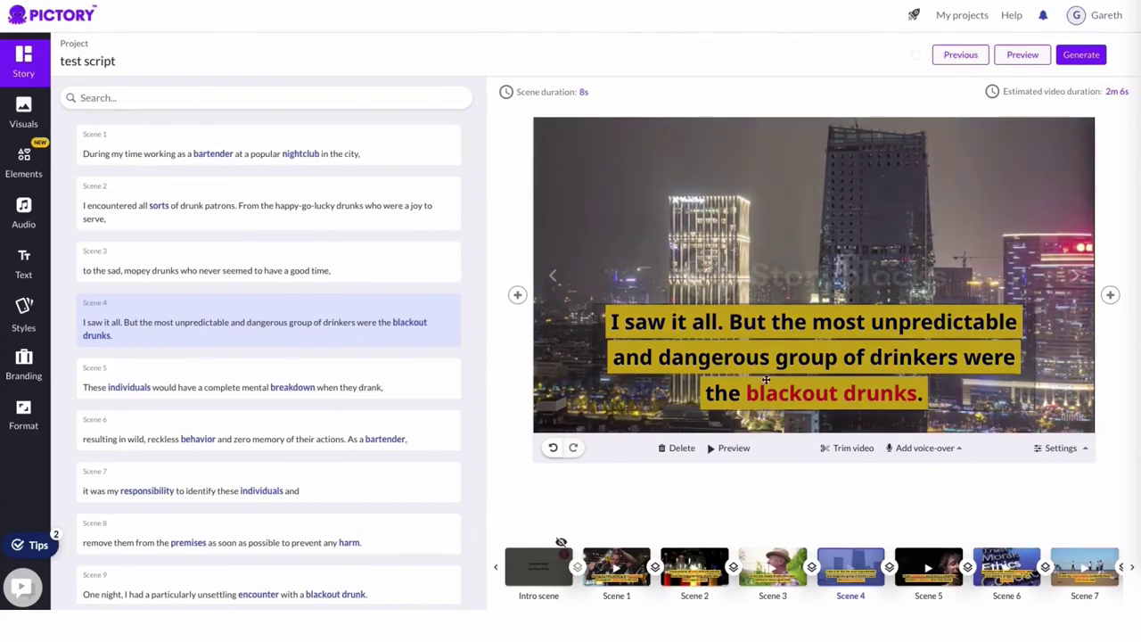
left_click(324, 218)
left_click(363, 270)
left_click(365, 313)
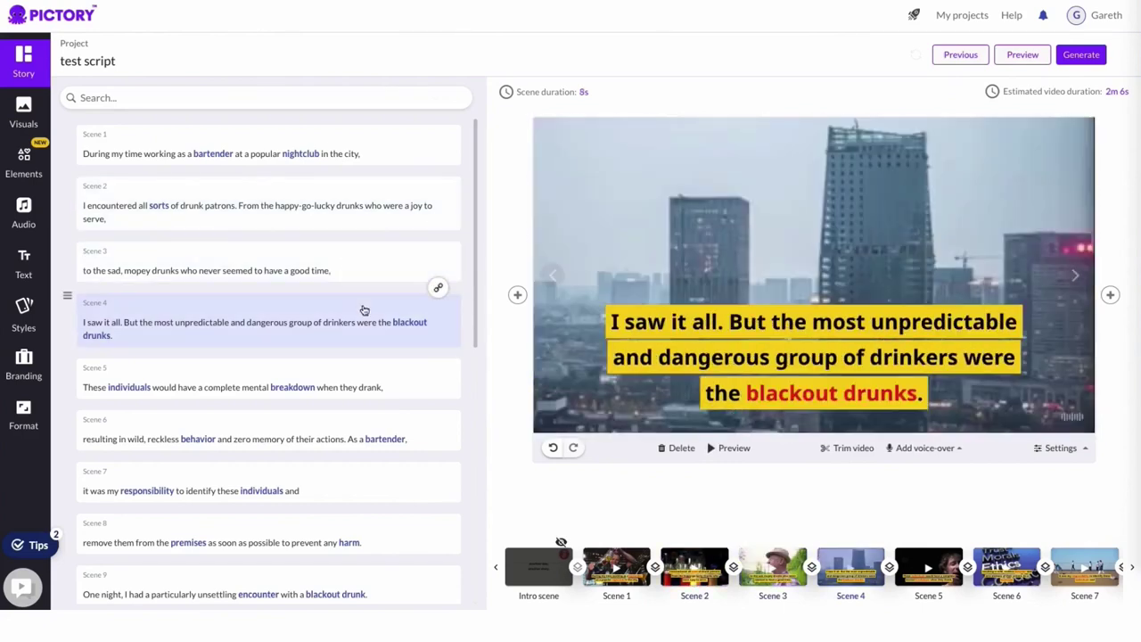
left_click(363, 378)
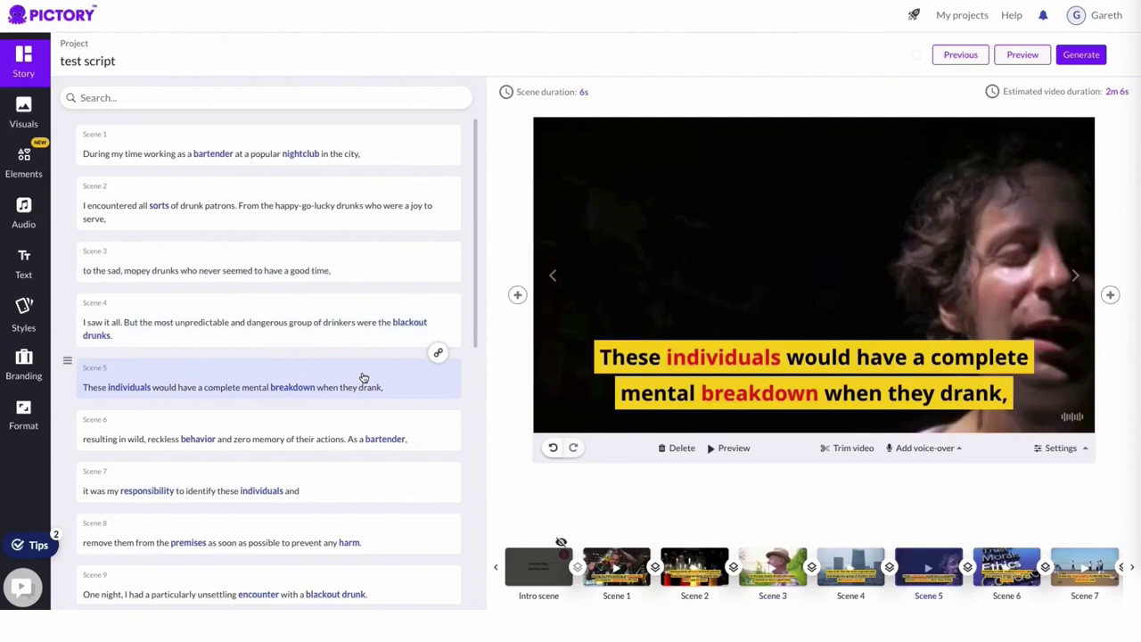
- Hide the on-screen text in scene 5 and apply that setting to all scenes
left_click(1062, 448)
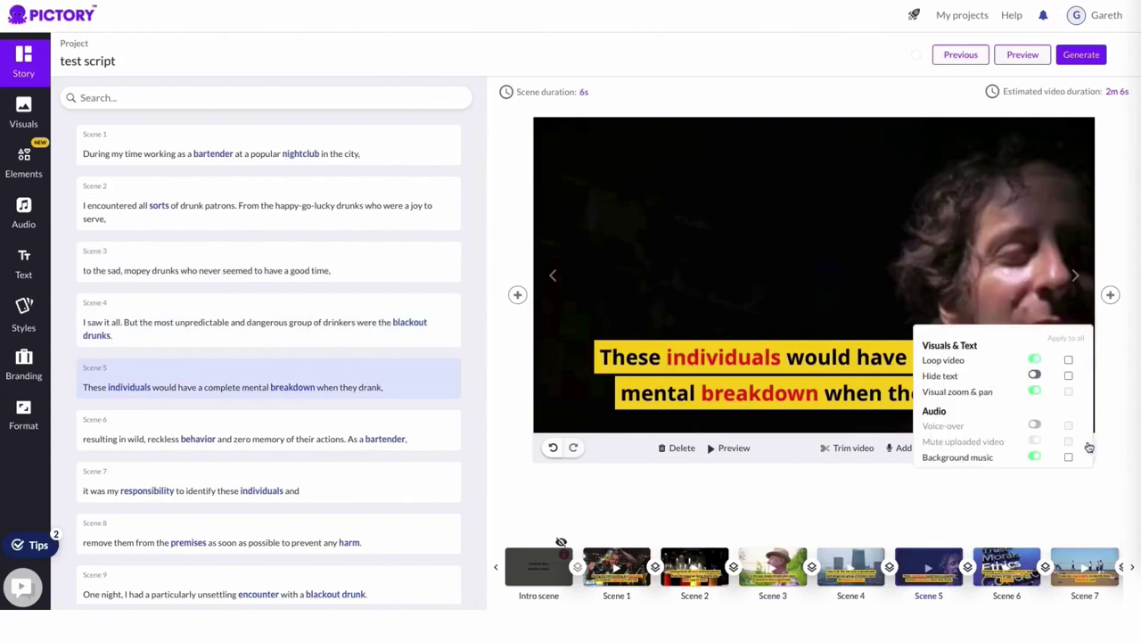
left_click(1036, 375)
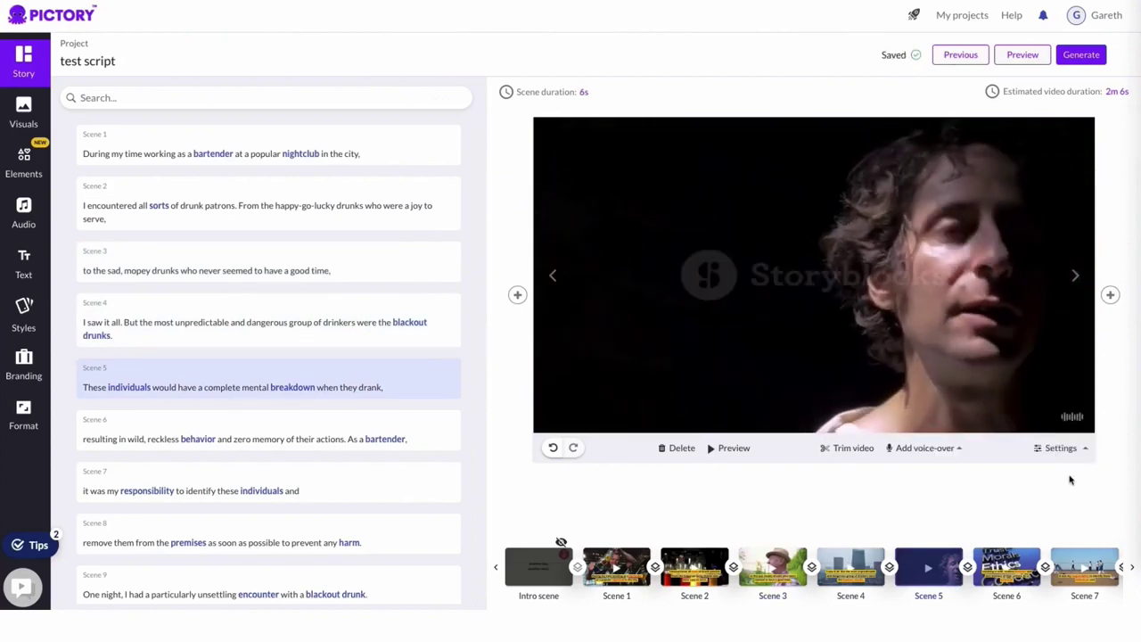
left_click(1061, 447)
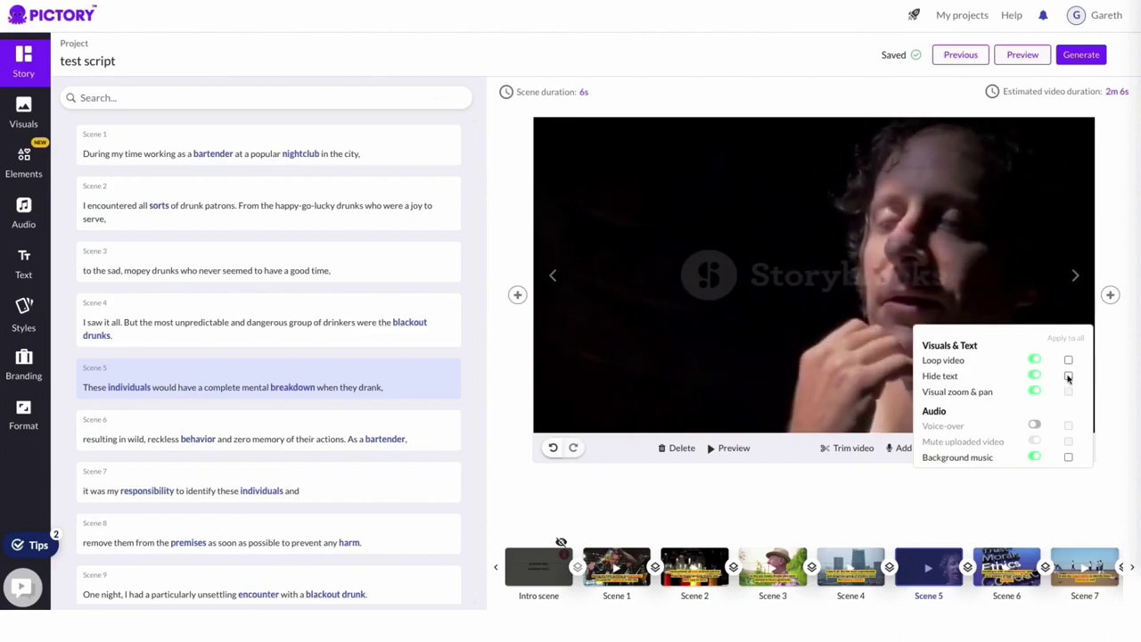
left_click(1068, 375)
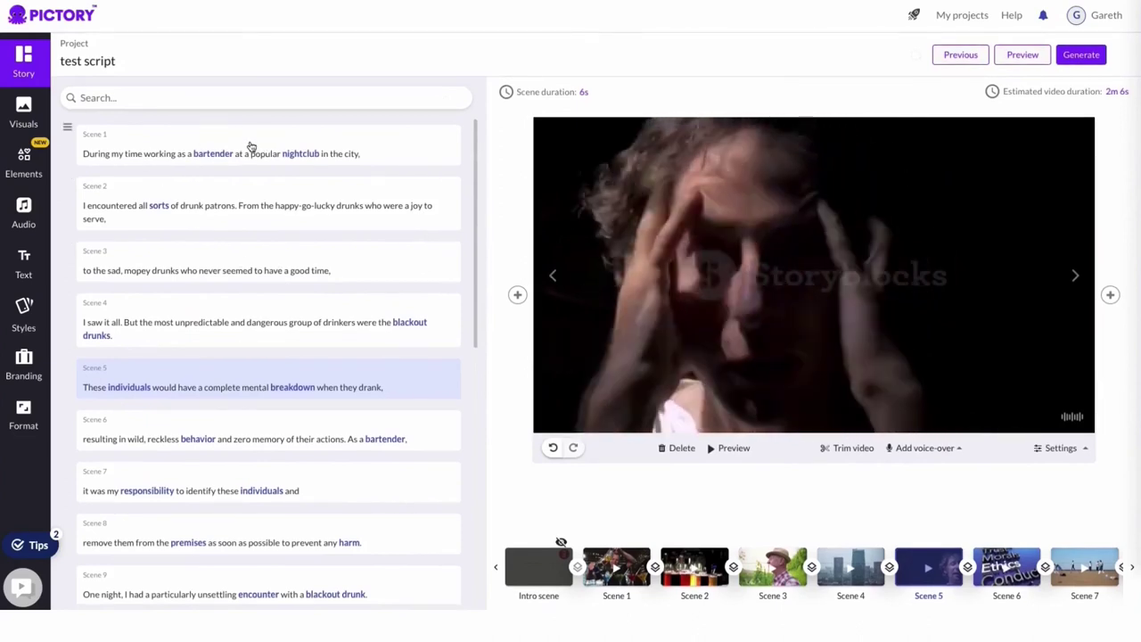
- Replace scene 1's visual with the library clip of a bearded bartender in a dimly lit bar
left_click(208, 141)
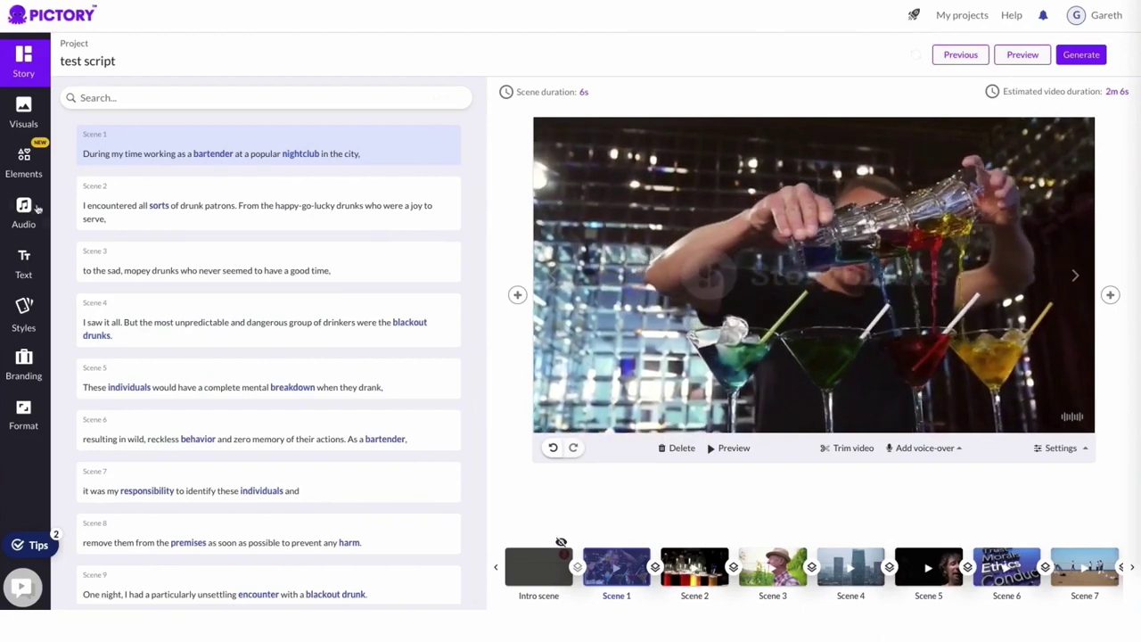
left_click(24, 116)
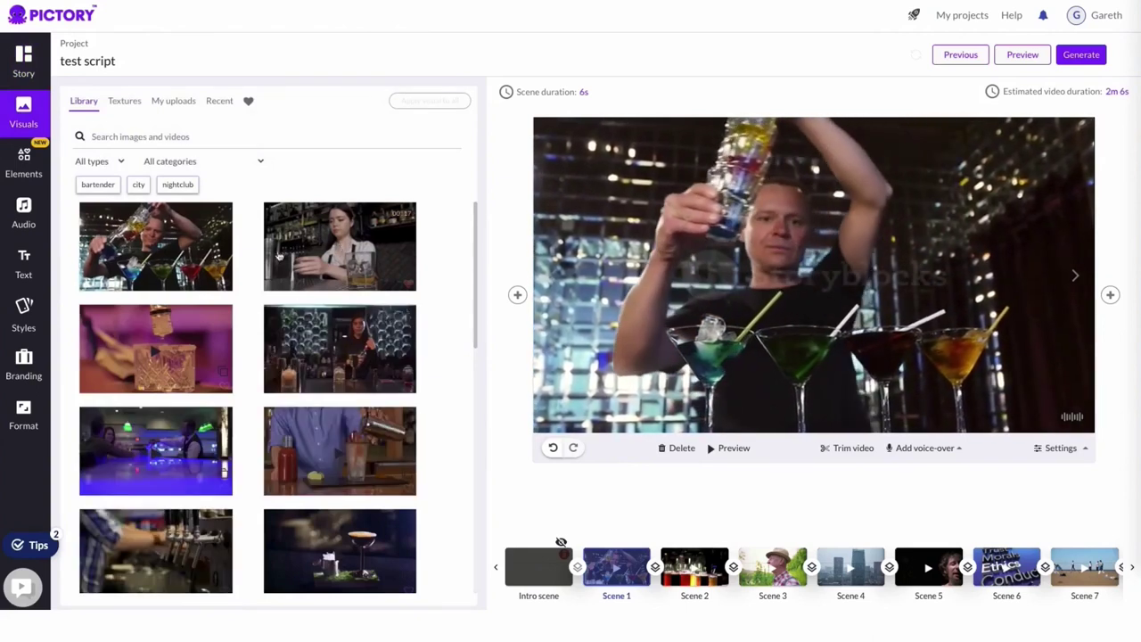
scroll(268, 299, "down", 2)
scroll(267, 298, "down", 2)
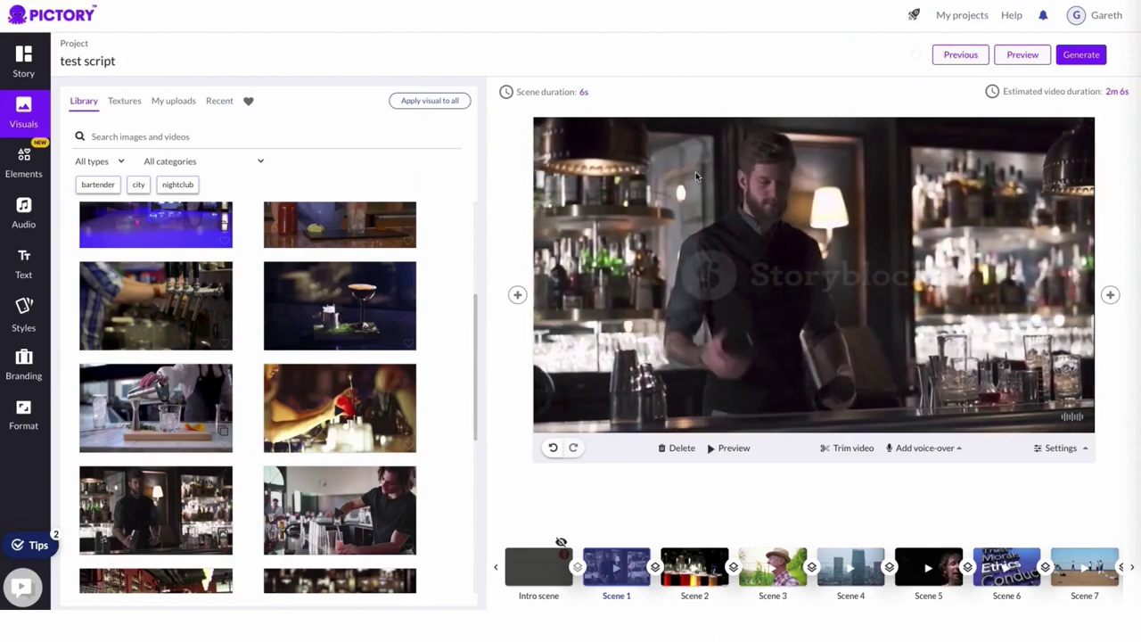
- Review the visuals matched to scenes 2 to 6 and read through the remaining scene texts in the storyboard
left_click(23, 60)
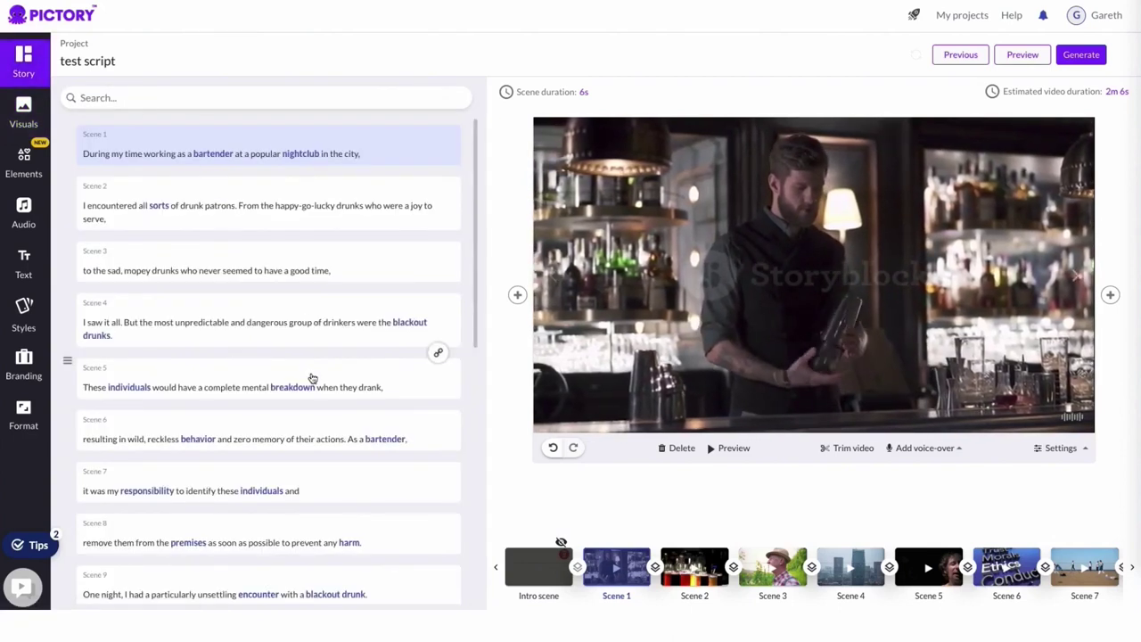
left_click(246, 197)
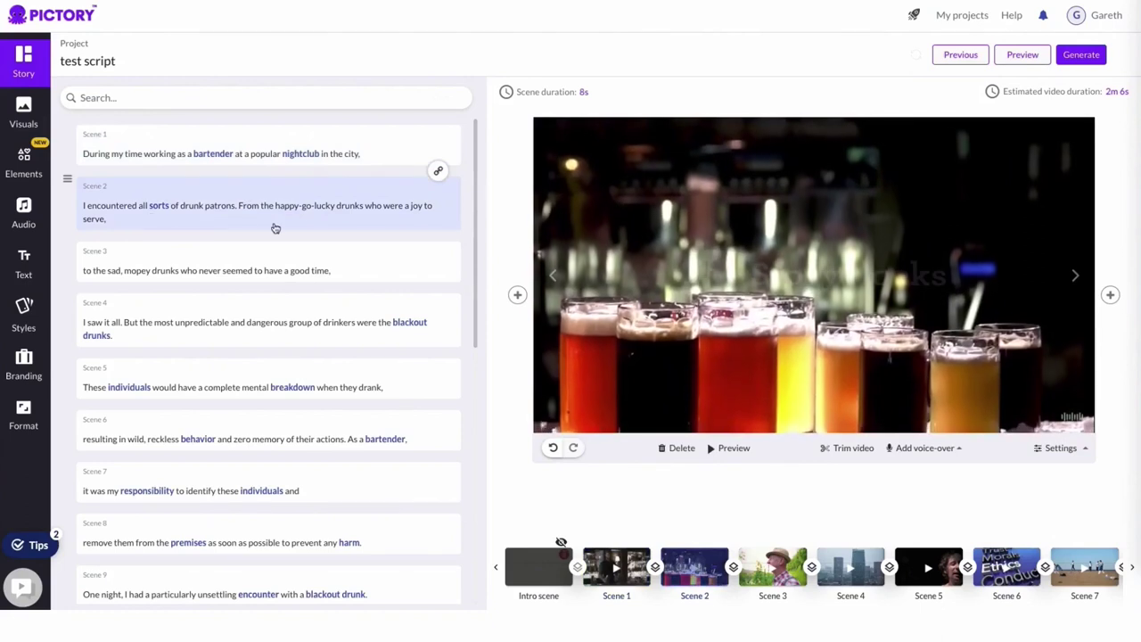
left_click(293, 266)
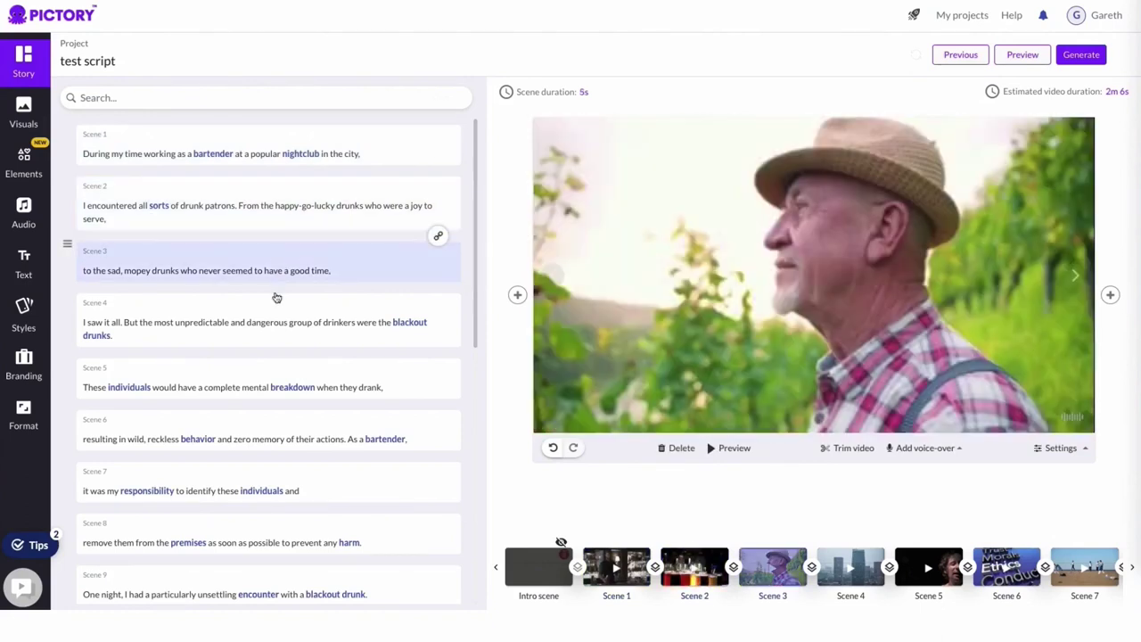
left_click(275, 312)
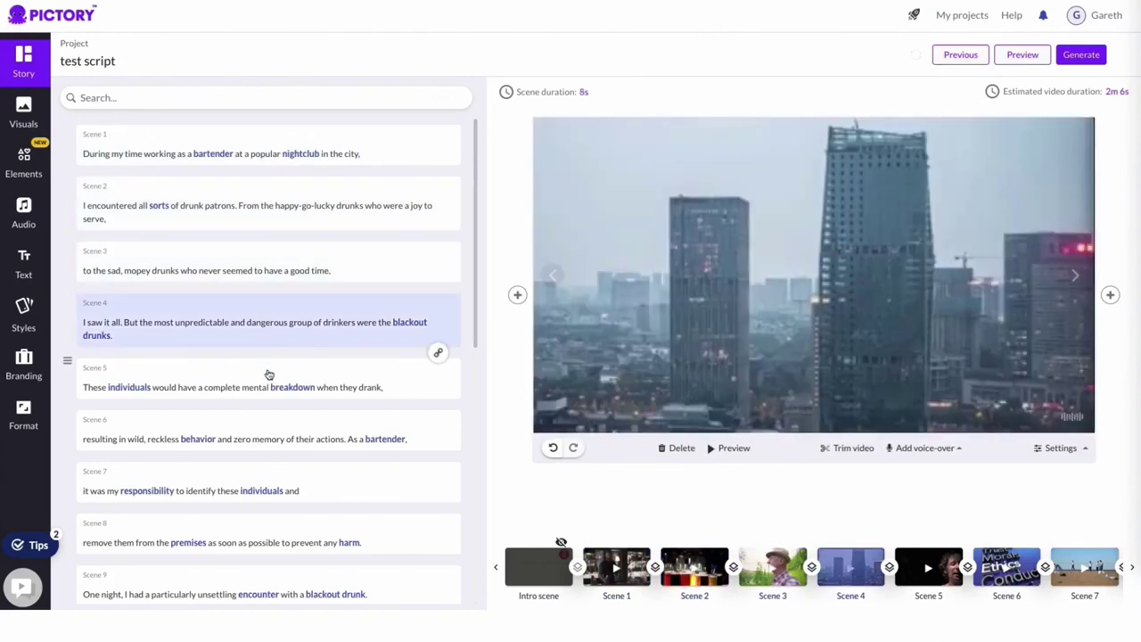
left_click(267, 373)
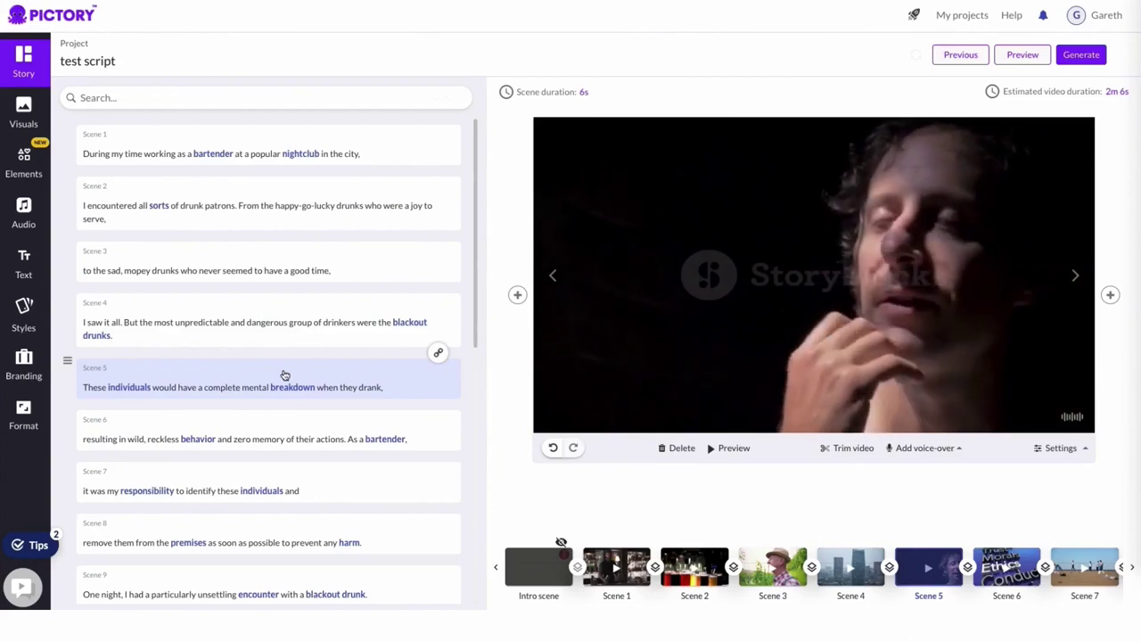
left_click(258, 429)
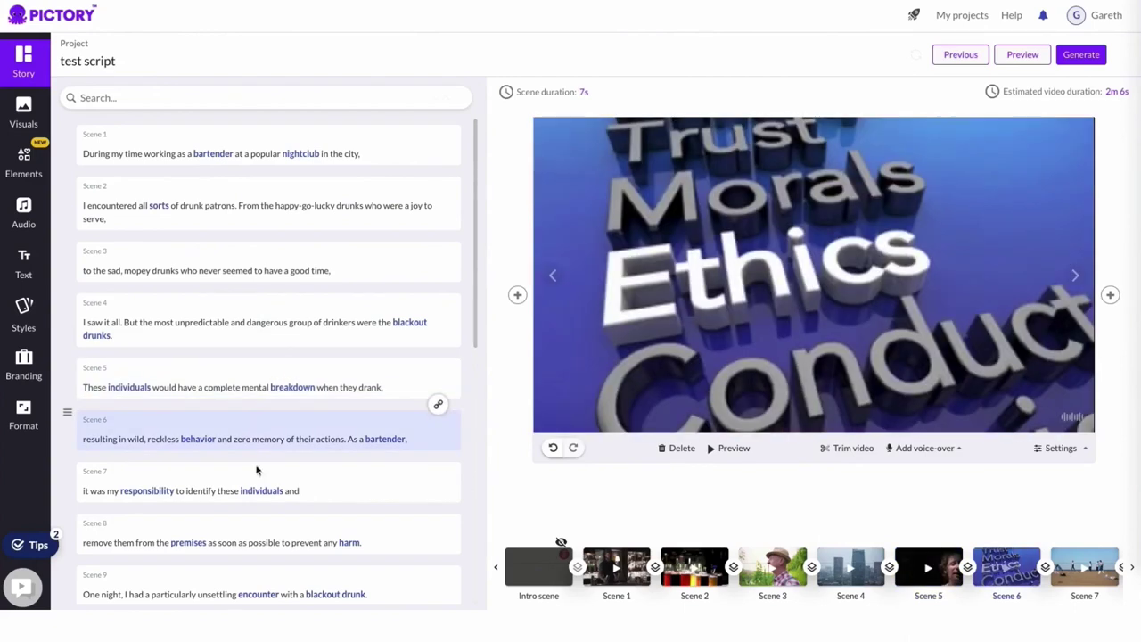
scroll(256, 475, "down", 3)
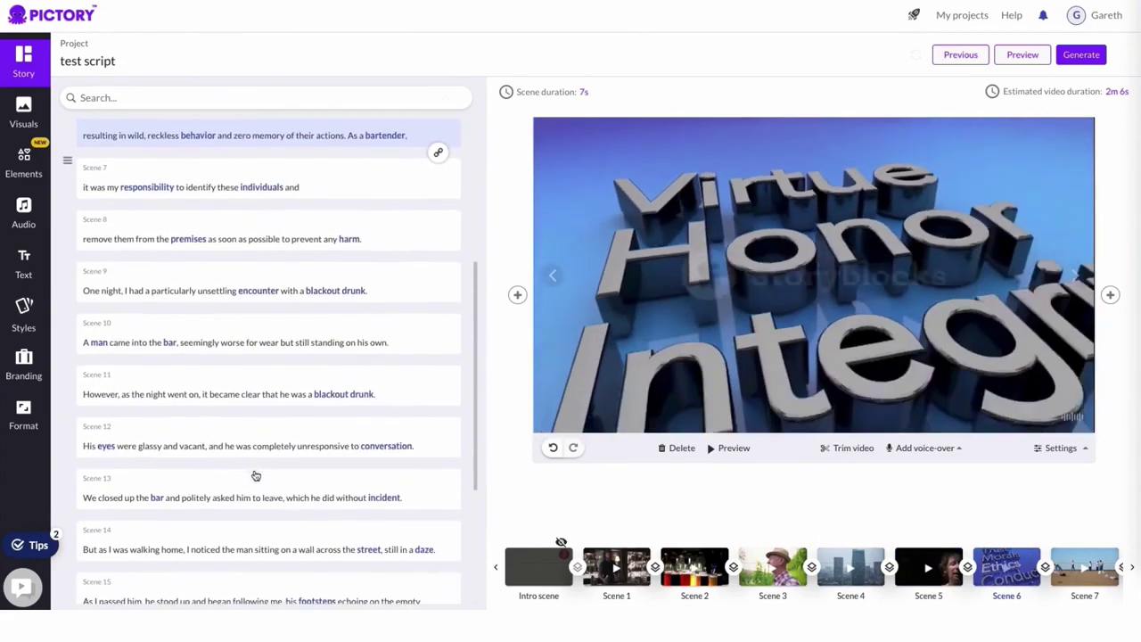
scroll(256, 476, "down", 3)
scroll(256, 475, "up", 6)
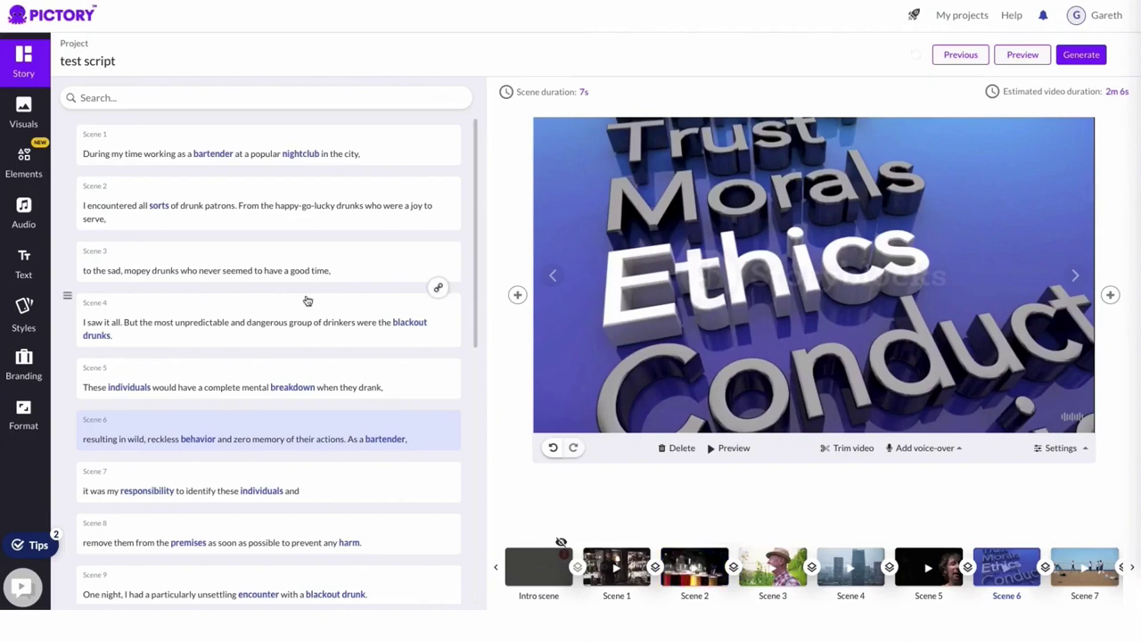
- Upload the Channel Profits "Light 3" PNG as the scene logo in the branding settings, keeping its opacity at maximum
left_click(23, 365)
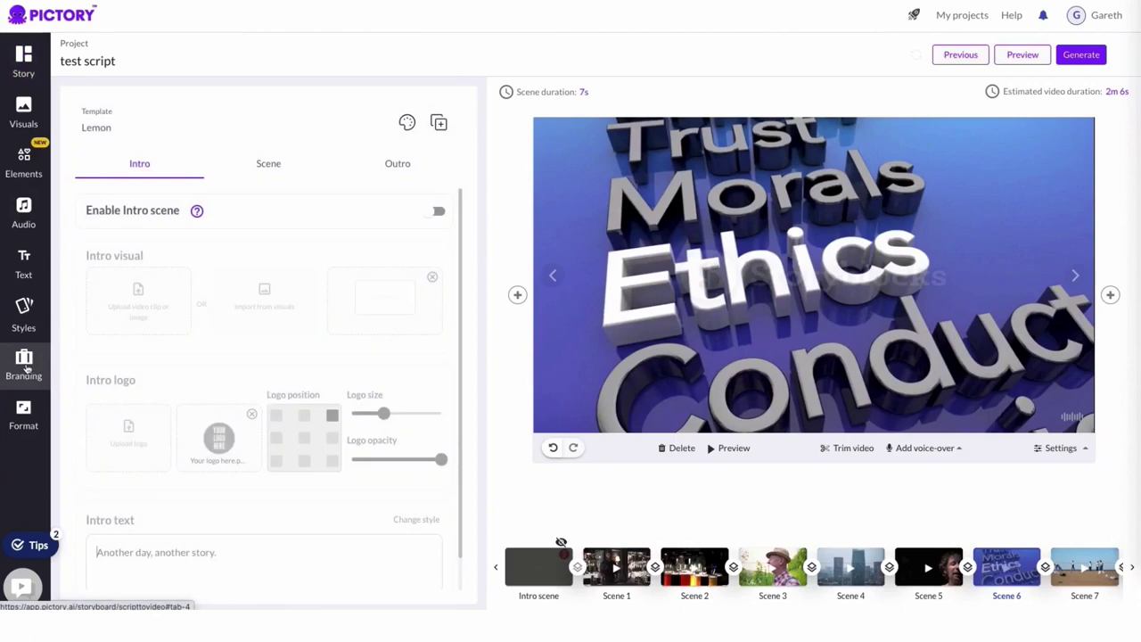
left_click(270, 169)
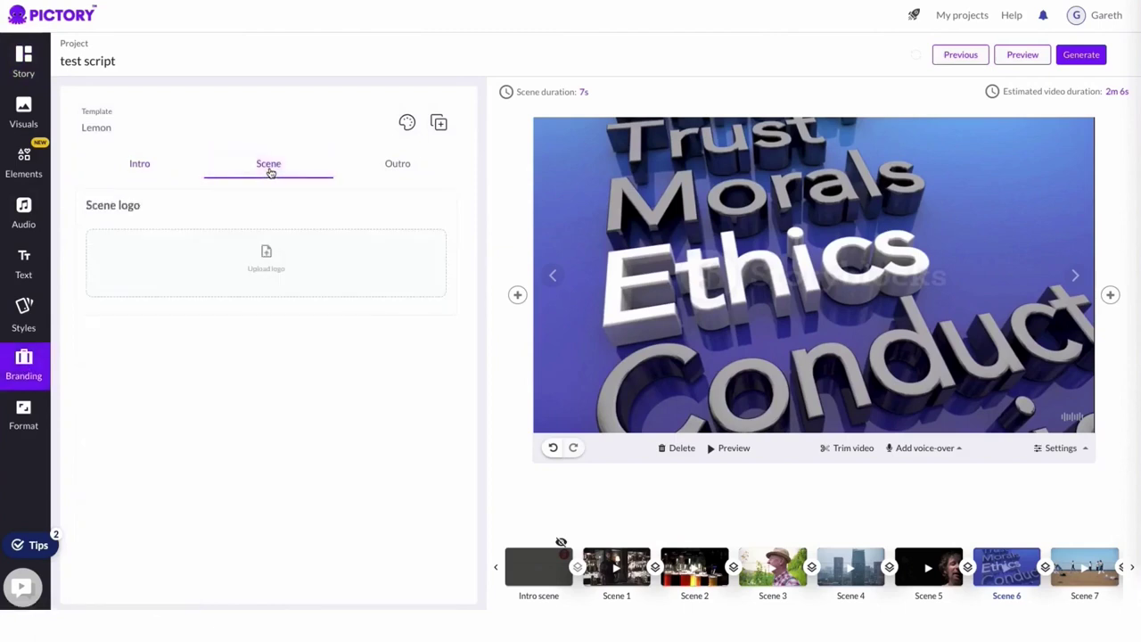
left_click(262, 265)
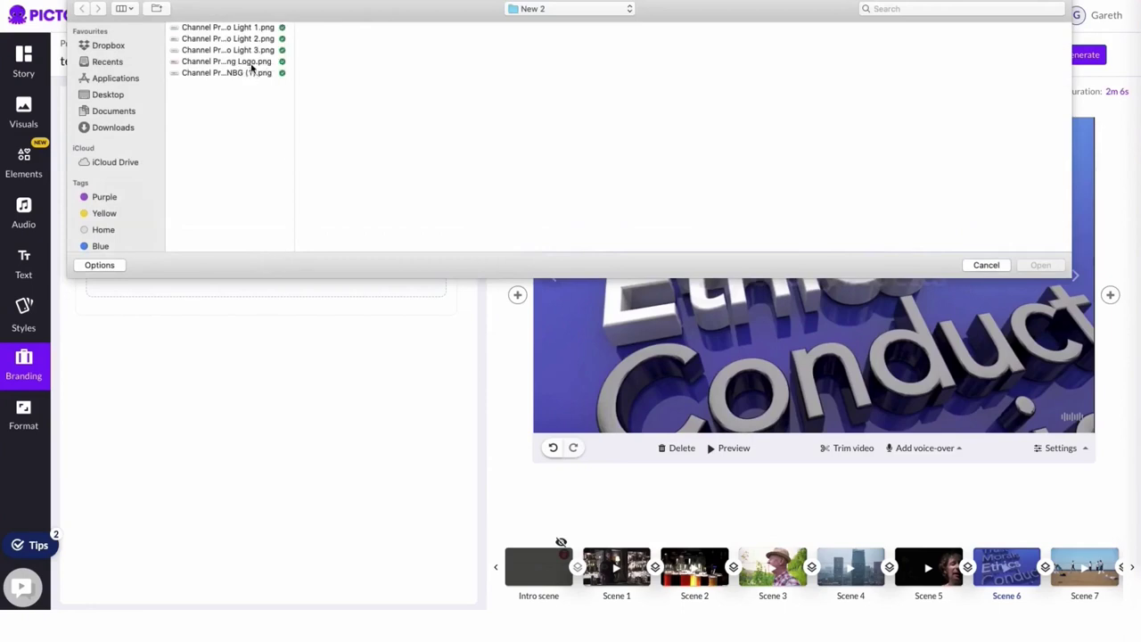
left_click(252, 63)
left_click(251, 51)
key("space")
key("space")
left_click(1040, 266)
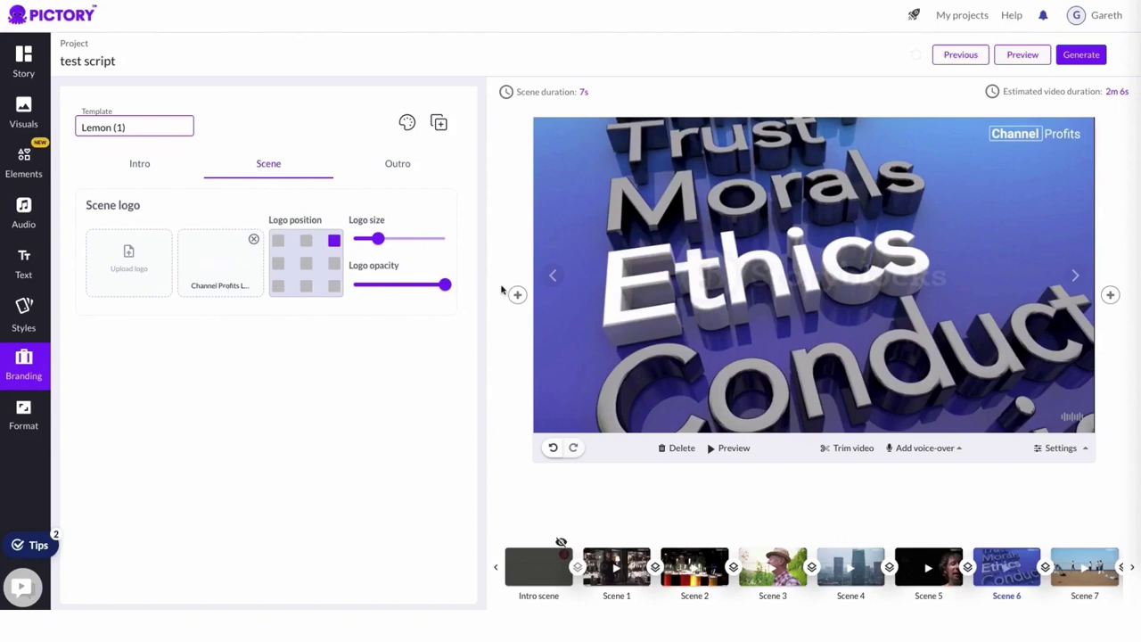
mouse_move(445, 284)
left_mouse_down()
mouse_move(397, 284)
mouse_move(463, 284)
mouse_move(451, 296)
left_mouse_up()
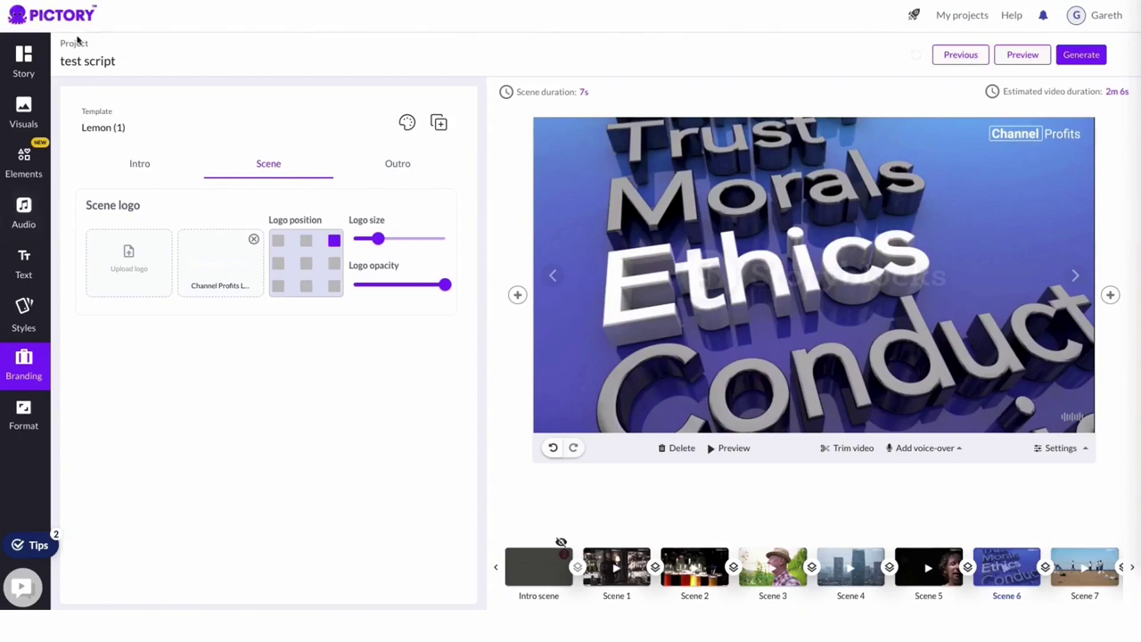
- Upload Test.mp3 as a voice-over, apply it to the entire video with auto-sync, and close the resulting preview
left_click(24, 215)
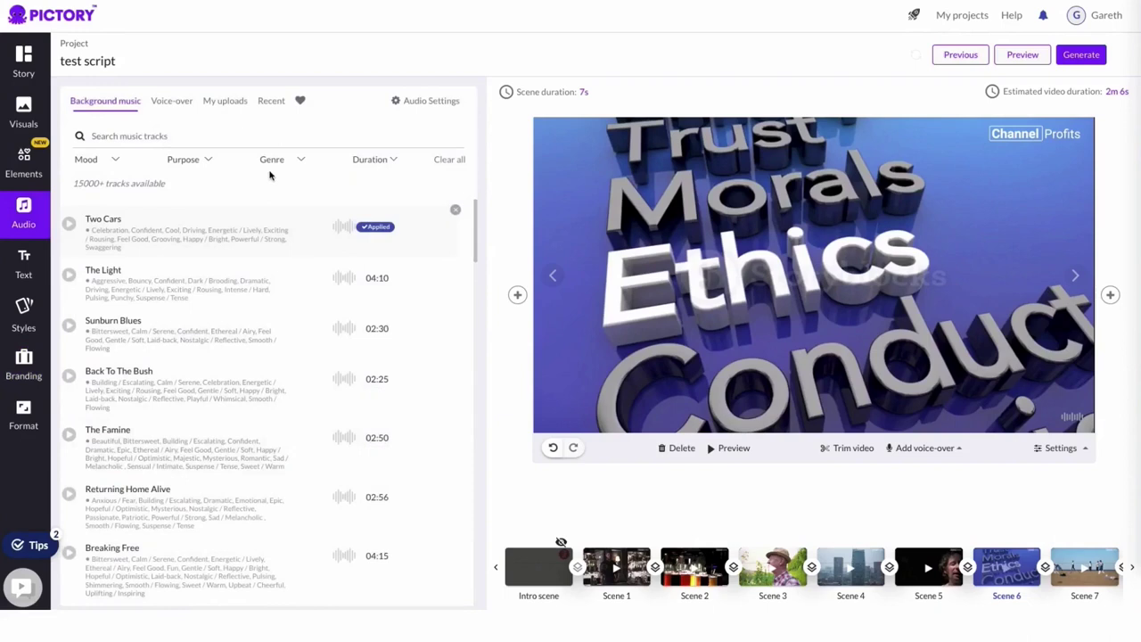
left_click(224, 104)
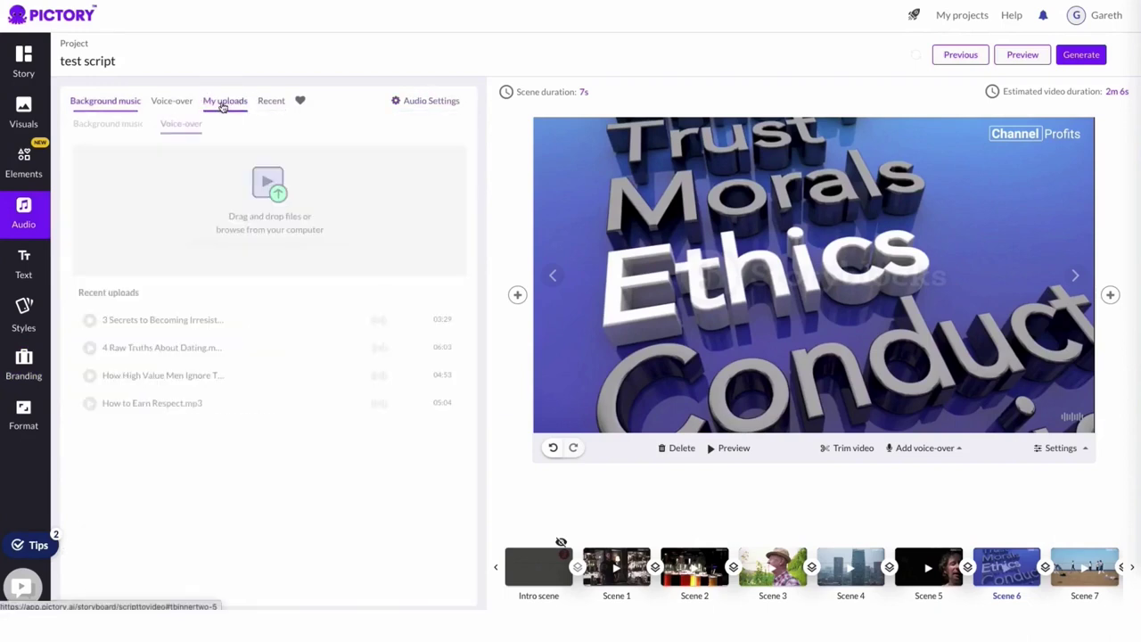
left_click(277, 207)
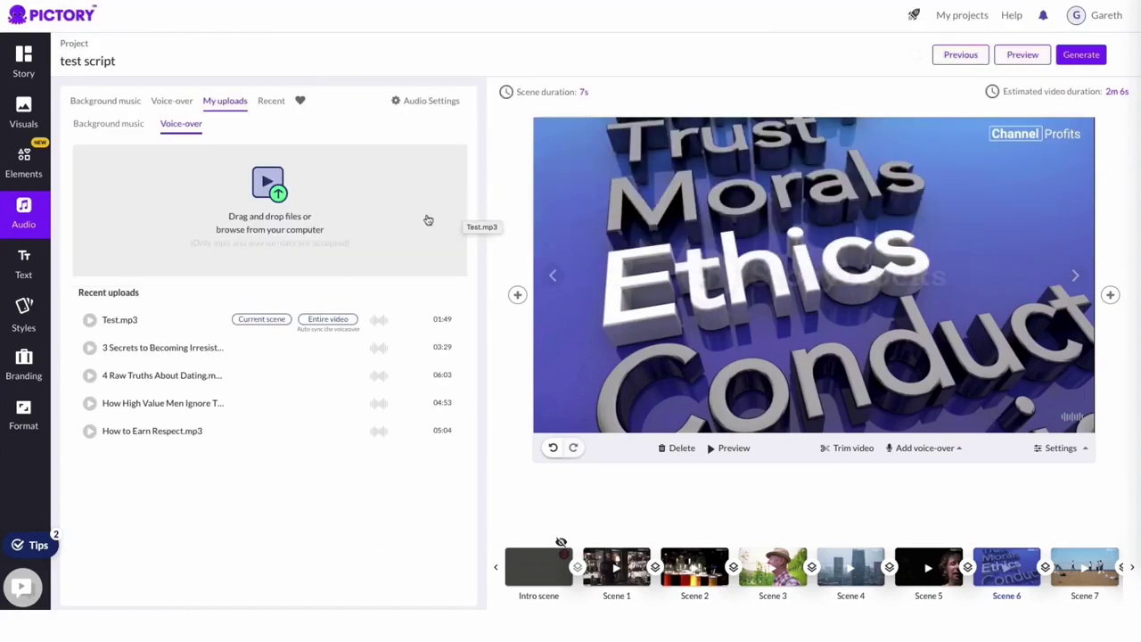
left_click(329, 319)
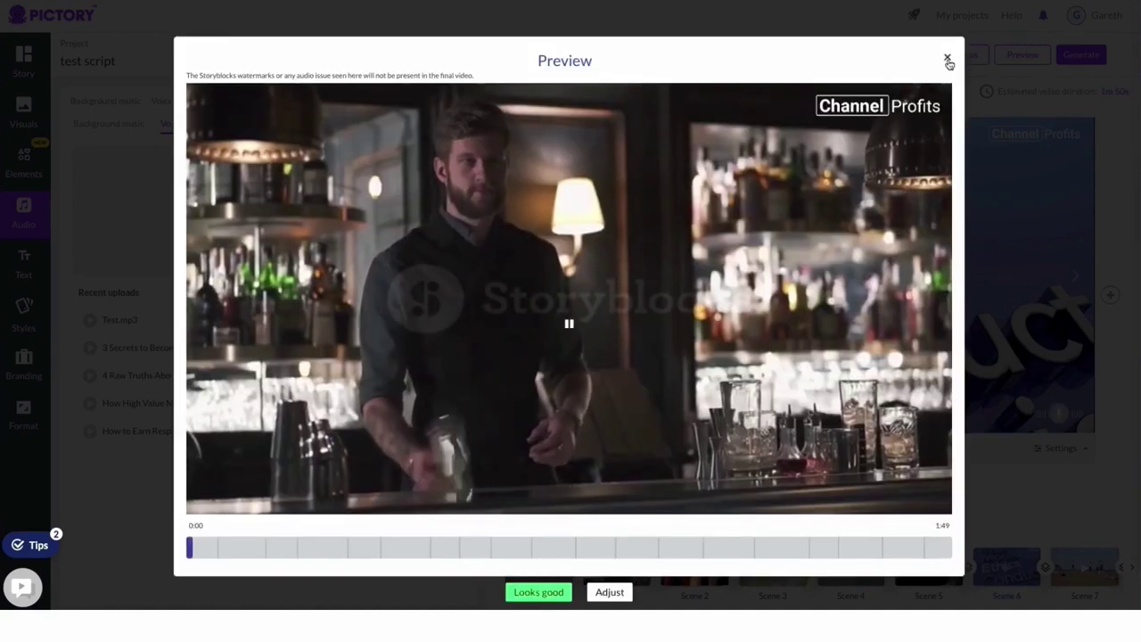
left_click(948, 56)
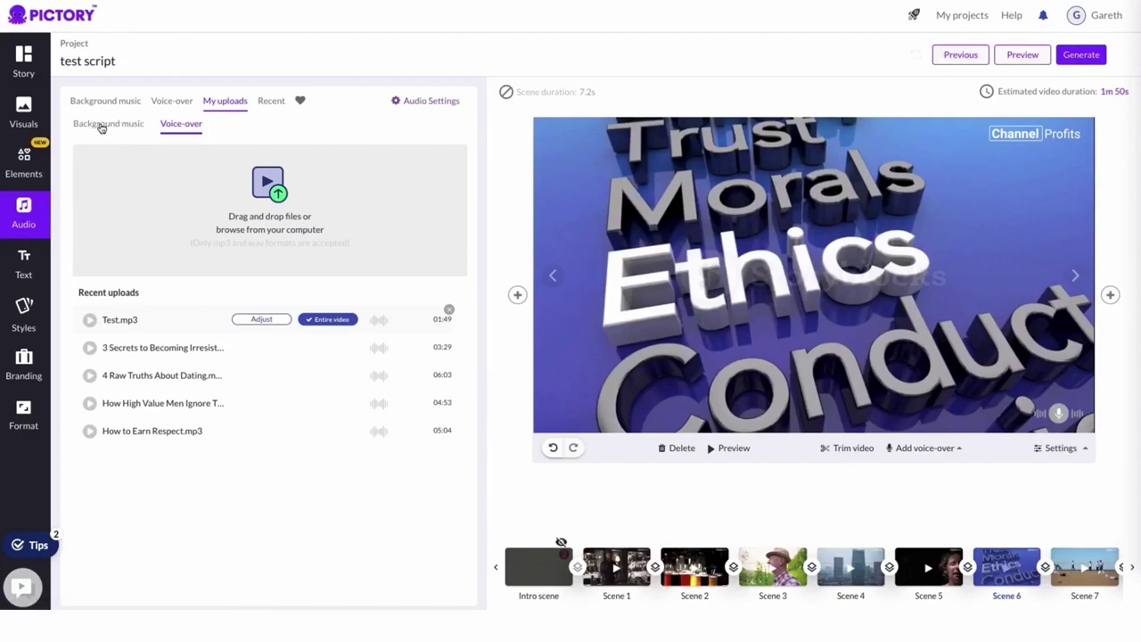
- Apply the favourite track "Far From Home" as background music and set its volume to 5%
left_click(301, 102)
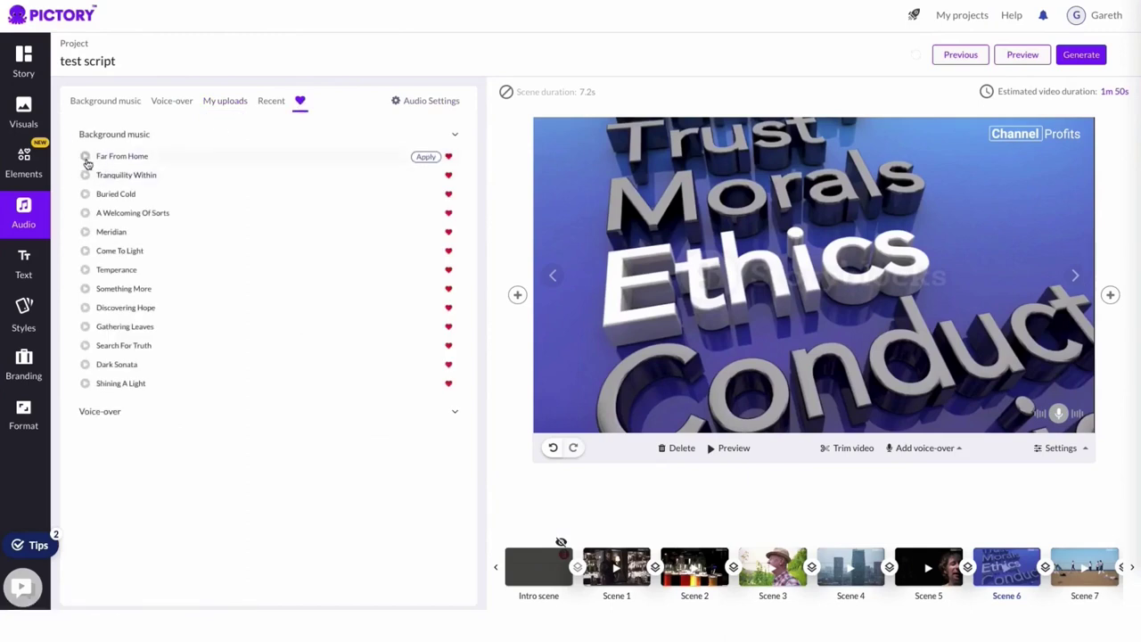
left_click(426, 158)
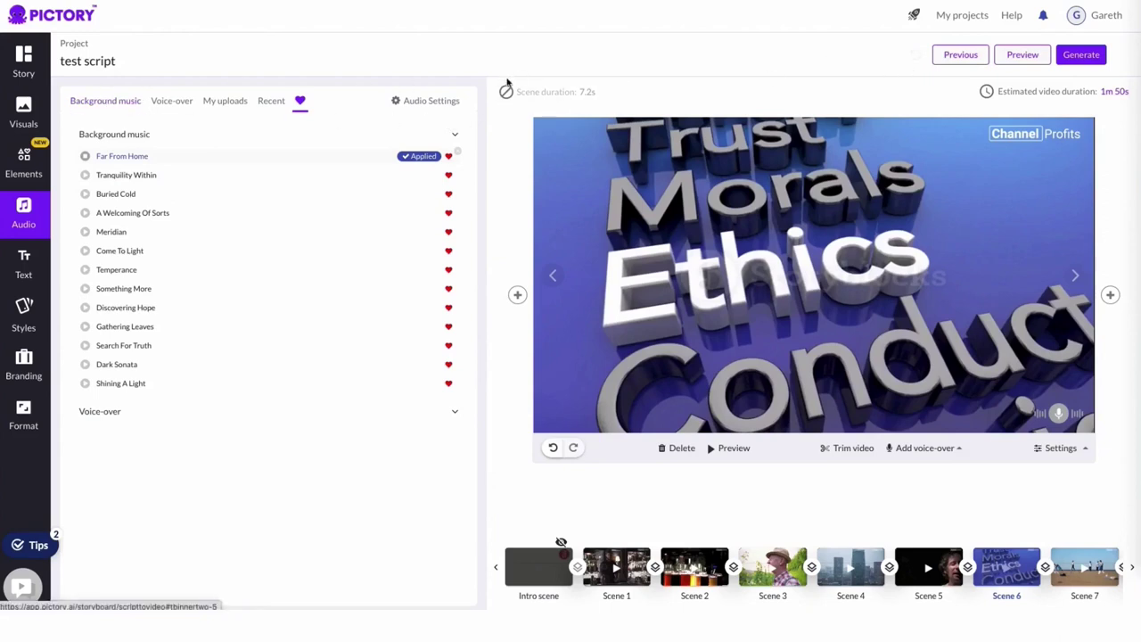
left_click(411, 100)
left_click_drag(205, 158, 193, 158)
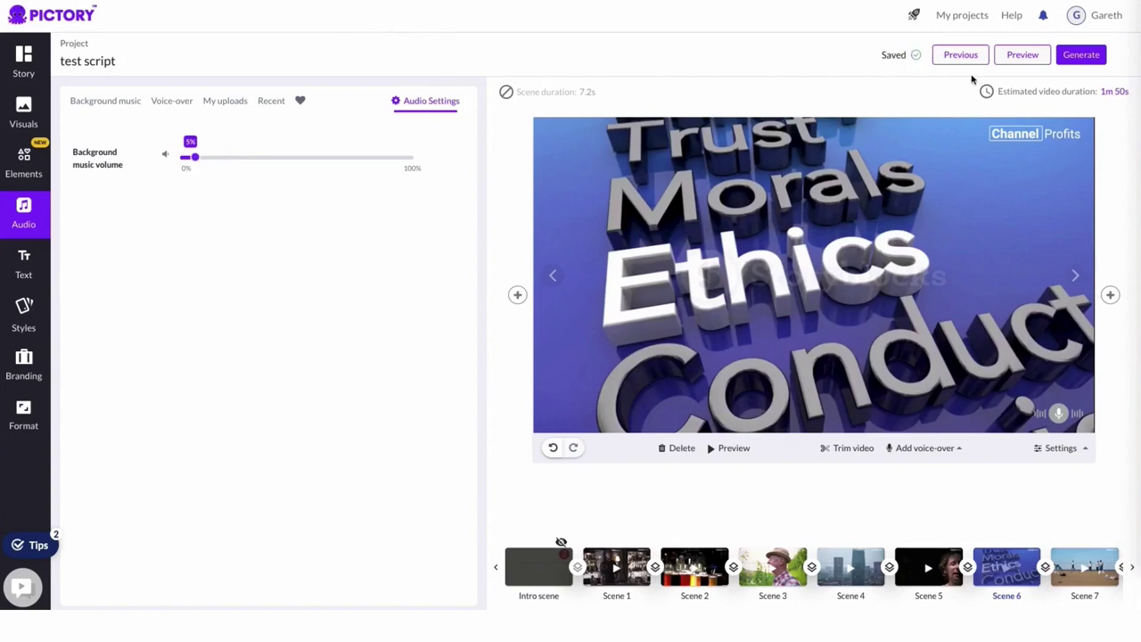
- Preview the video with voice-over and music, and set the background music volume to 6%
left_click(1022, 55)
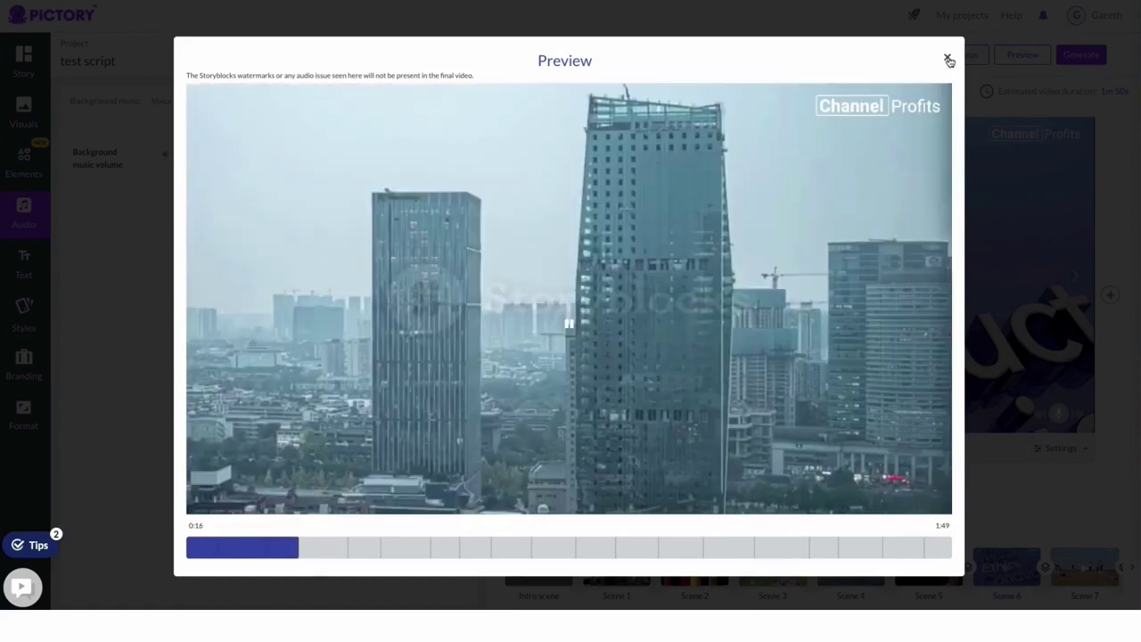
left_click(949, 59)
left_click_drag(193, 159, 197, 159)
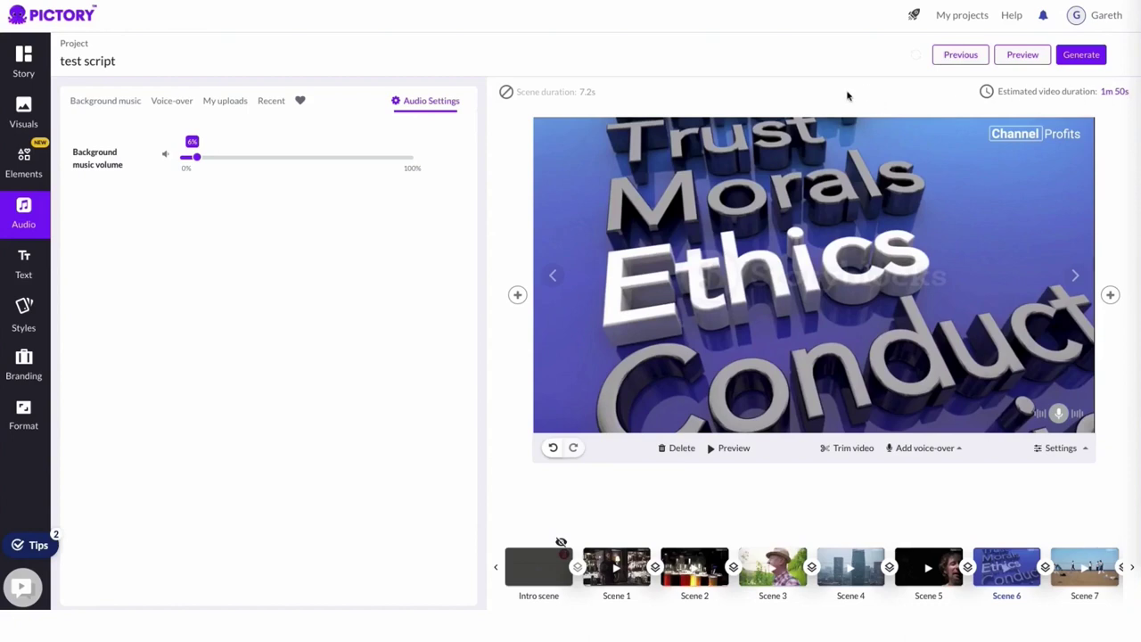
- Generate the finished project as a video and download it
left_click(1074, 59)
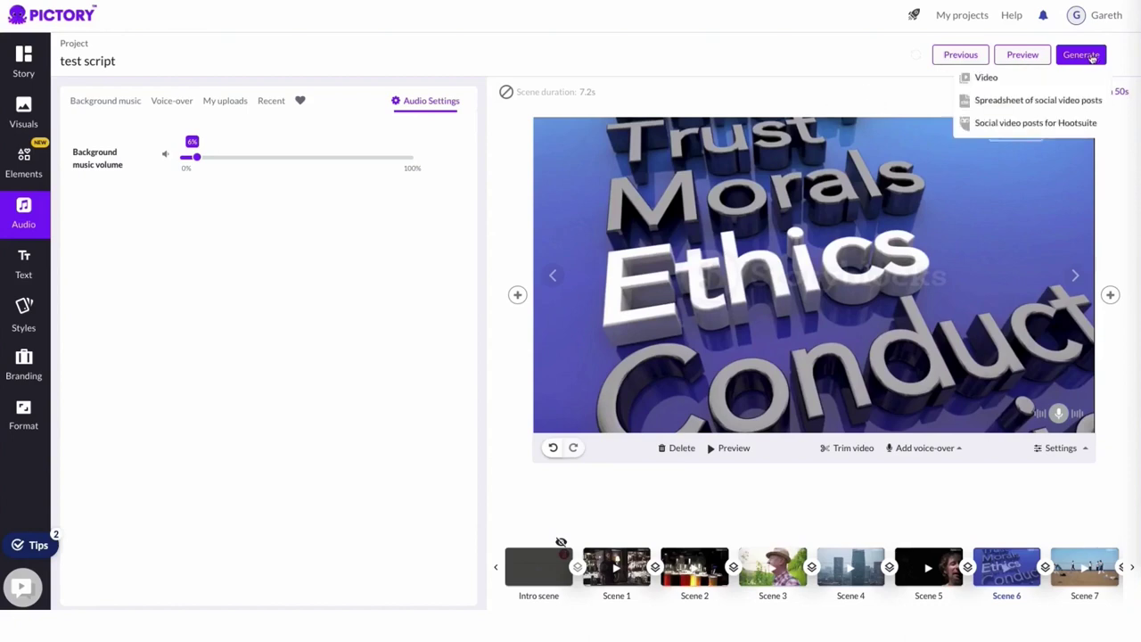
left_click(986, 78)
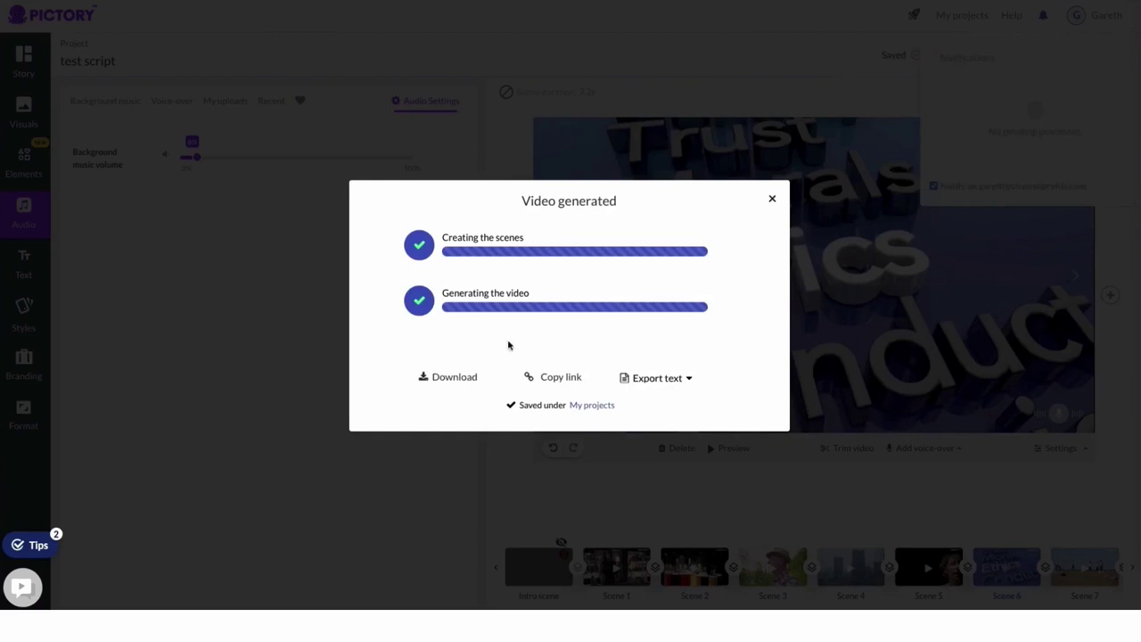
left_click(463, 382)
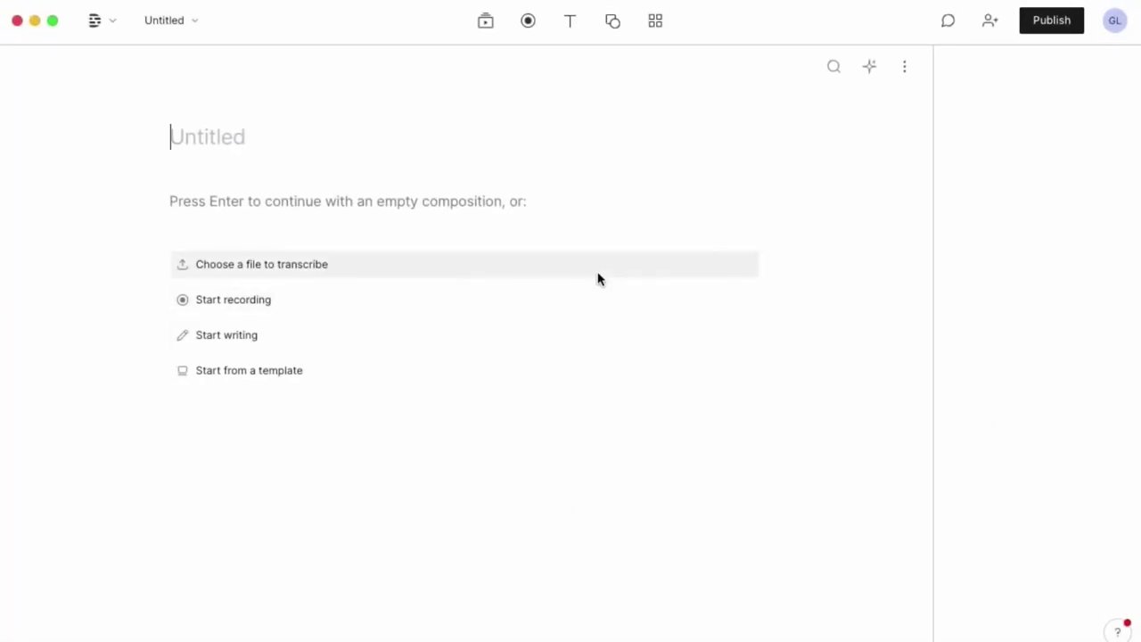
- In a new Descript project, title the composition "testscript", import testscript.mp4 and accept its transcription in English
type("test")
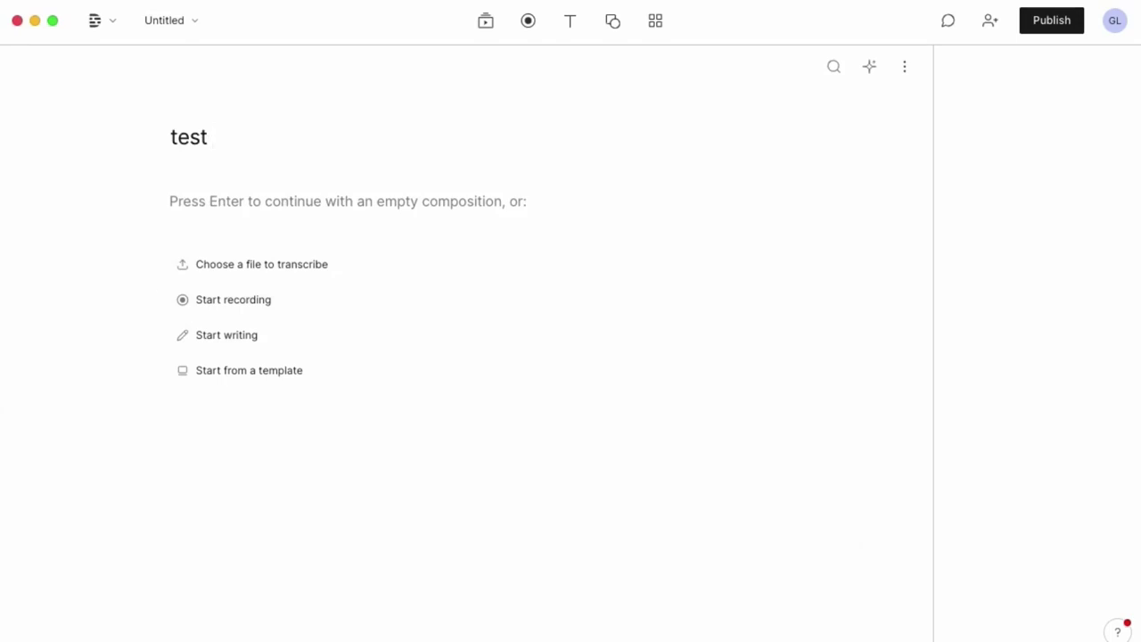
left_click_drag(678, 565, 265, 212)
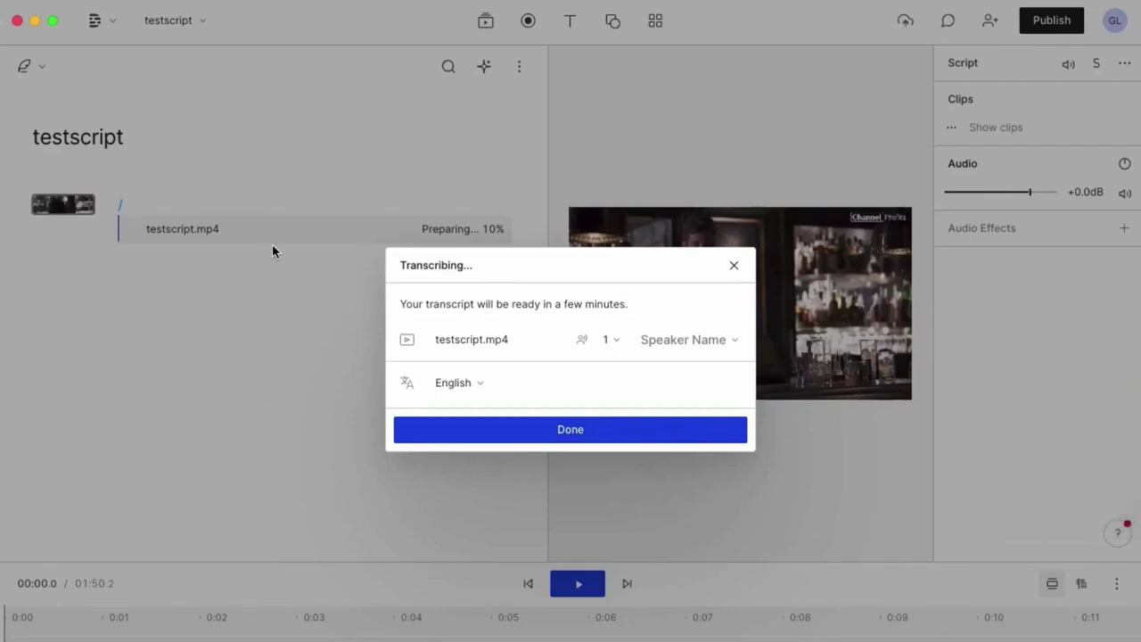
left_click(568, 432)
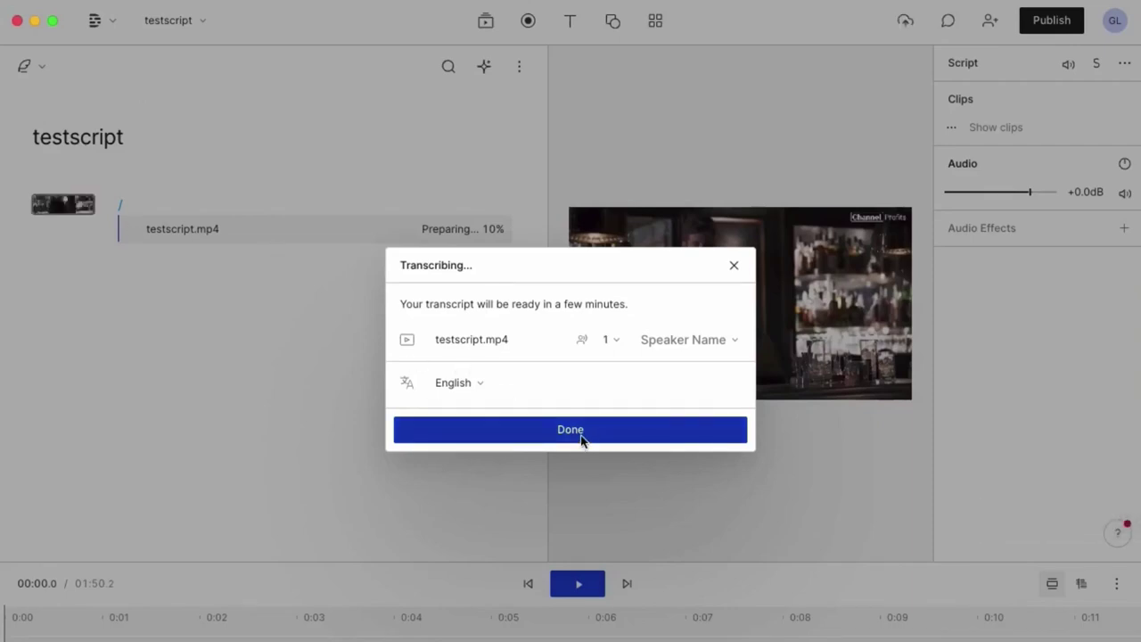
left_click(571, 430)
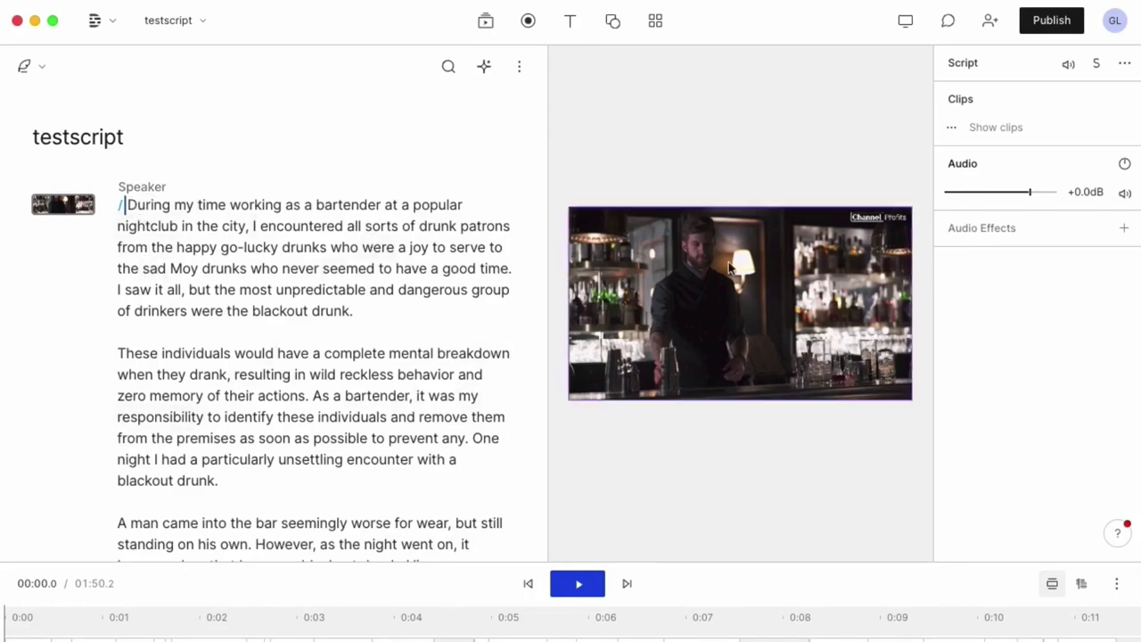
- Select the entire testscript transcript and add captions covering the whole video
left_click_drag(547, 461, 519, 467)
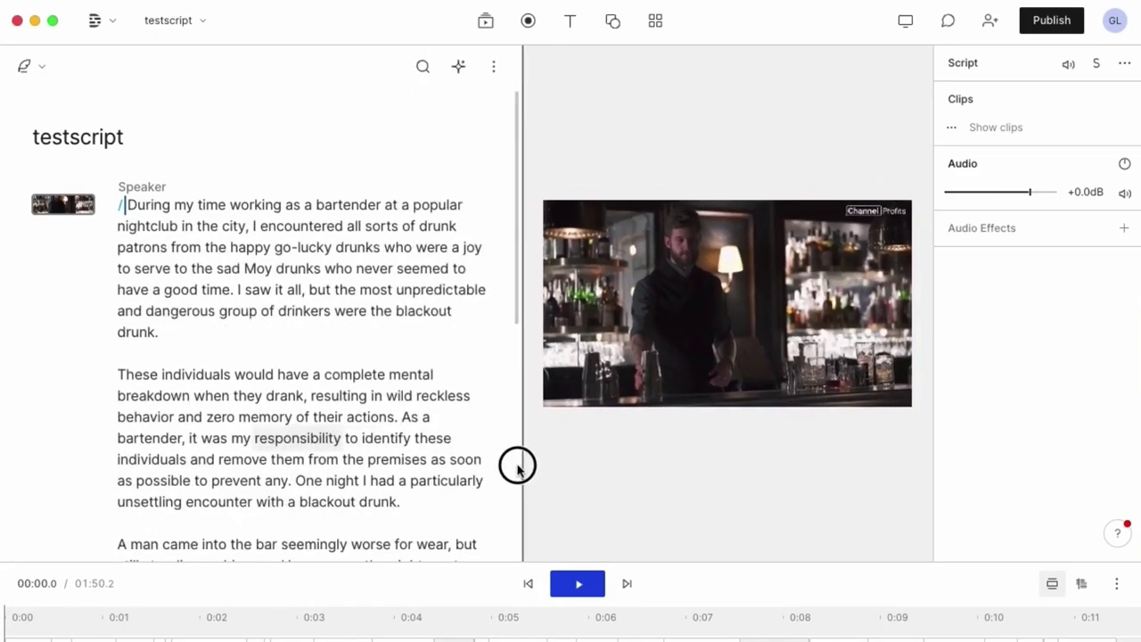
left_click(184, 334)
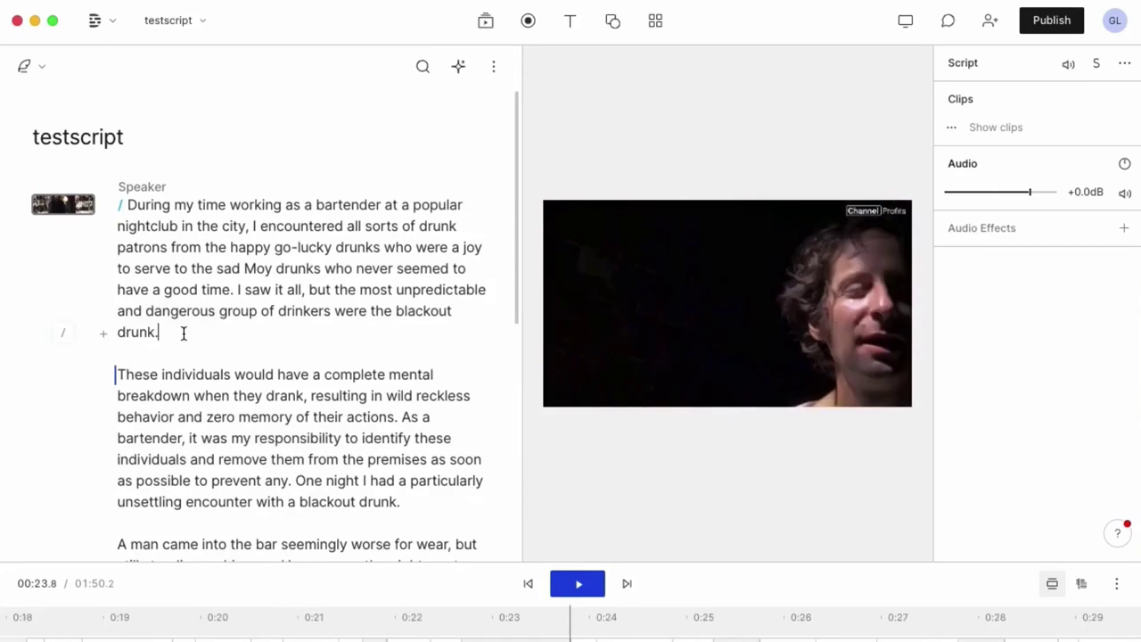
key("super+a")
scroll(183, 333, "down", 4)
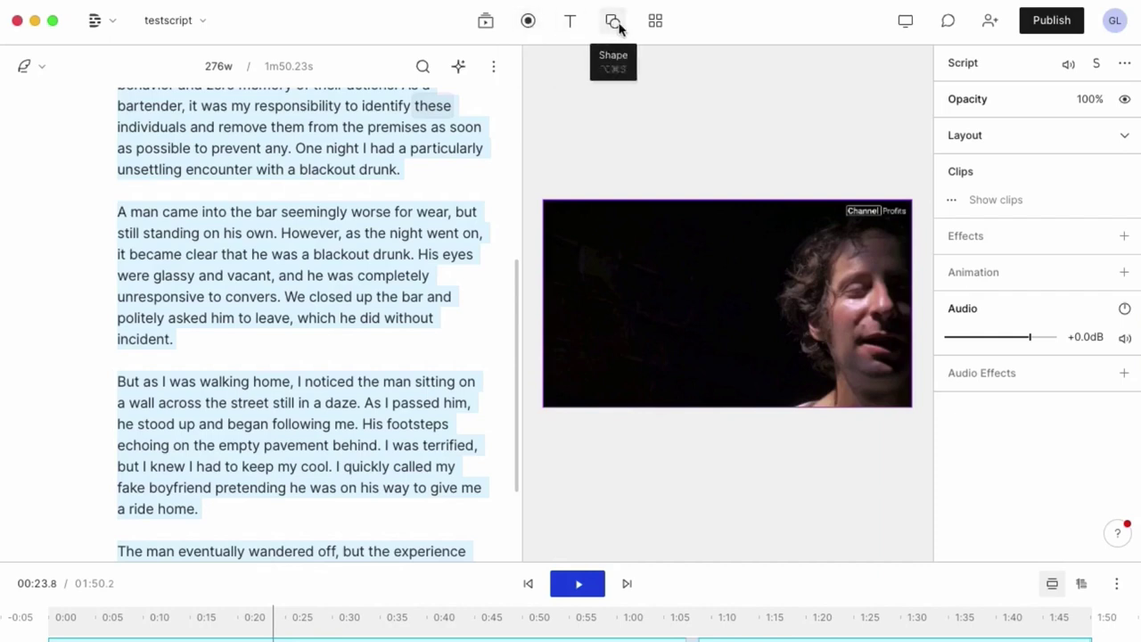
left_click(569, 25)
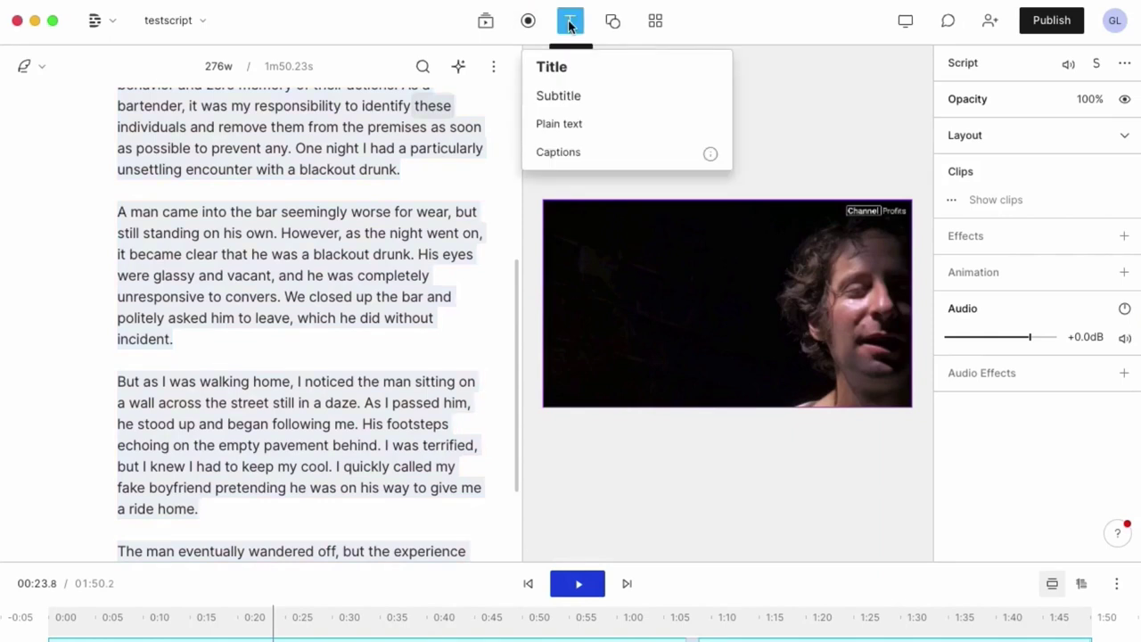
left_click(549, 152)
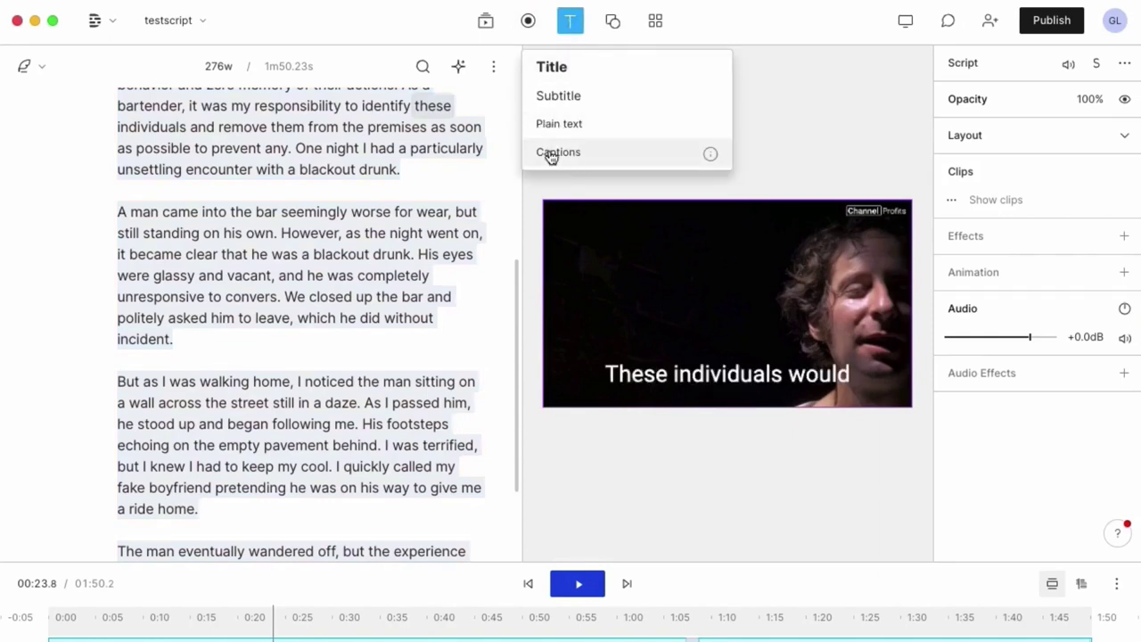
- Add a border of 10 to the captions and enable active word highlighting with its background opacity at 0%
left_click(726, 375)
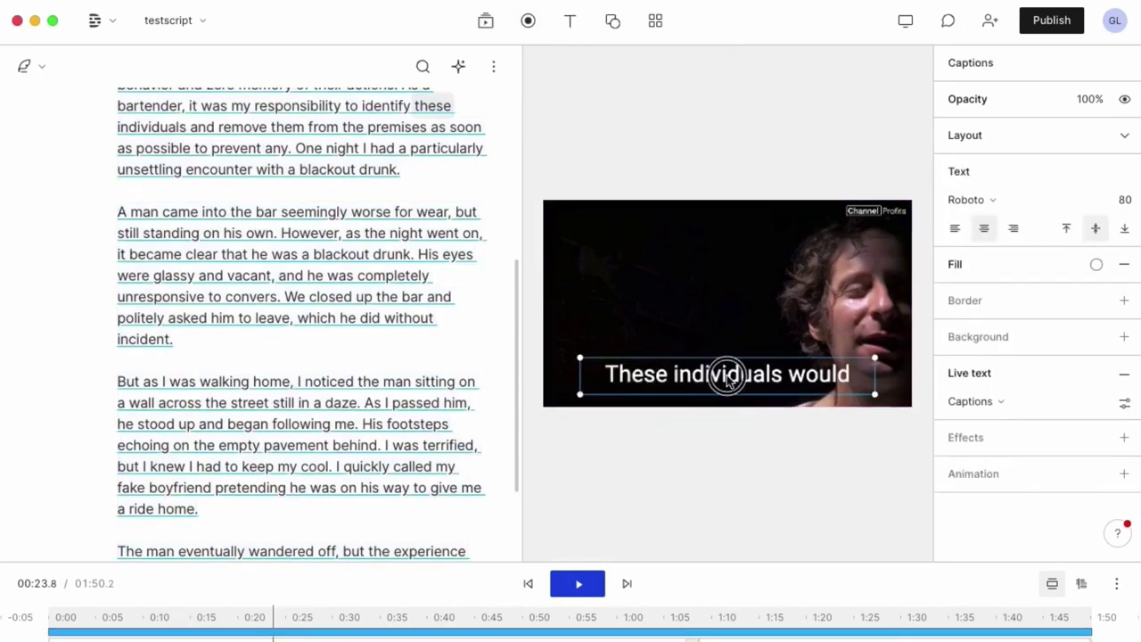
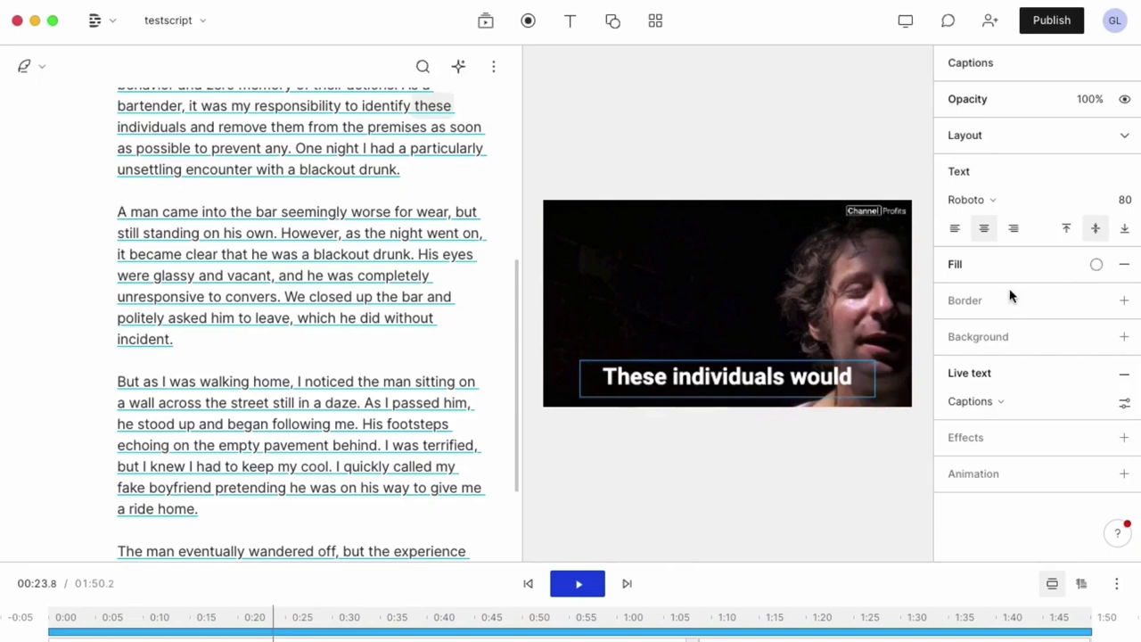
left_click(1124, 301)
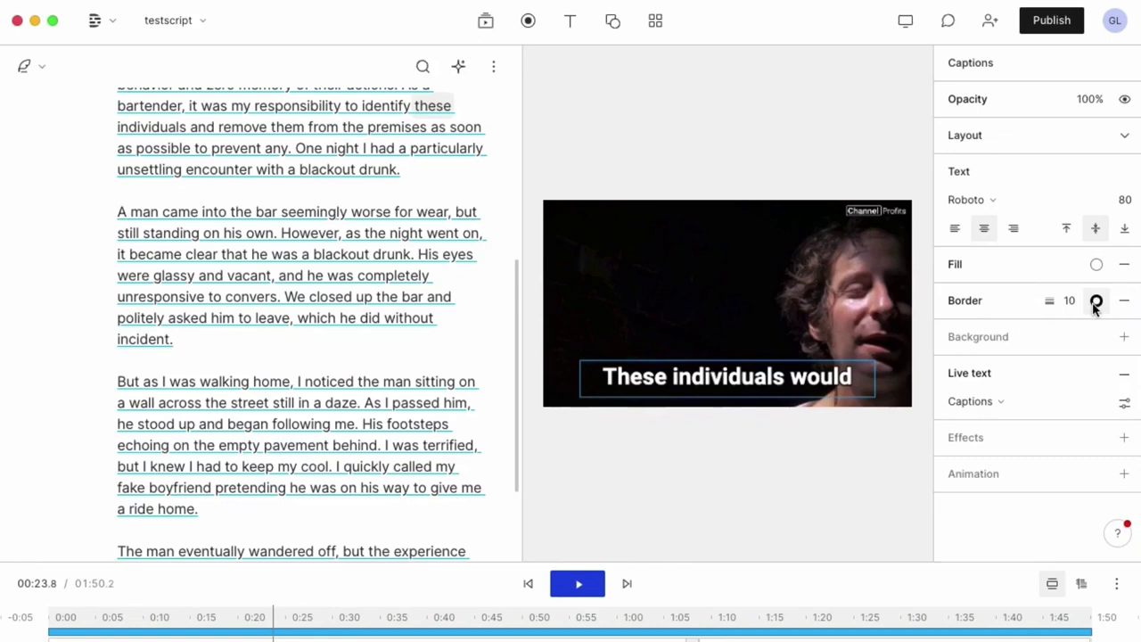
left_click(1124, 406)
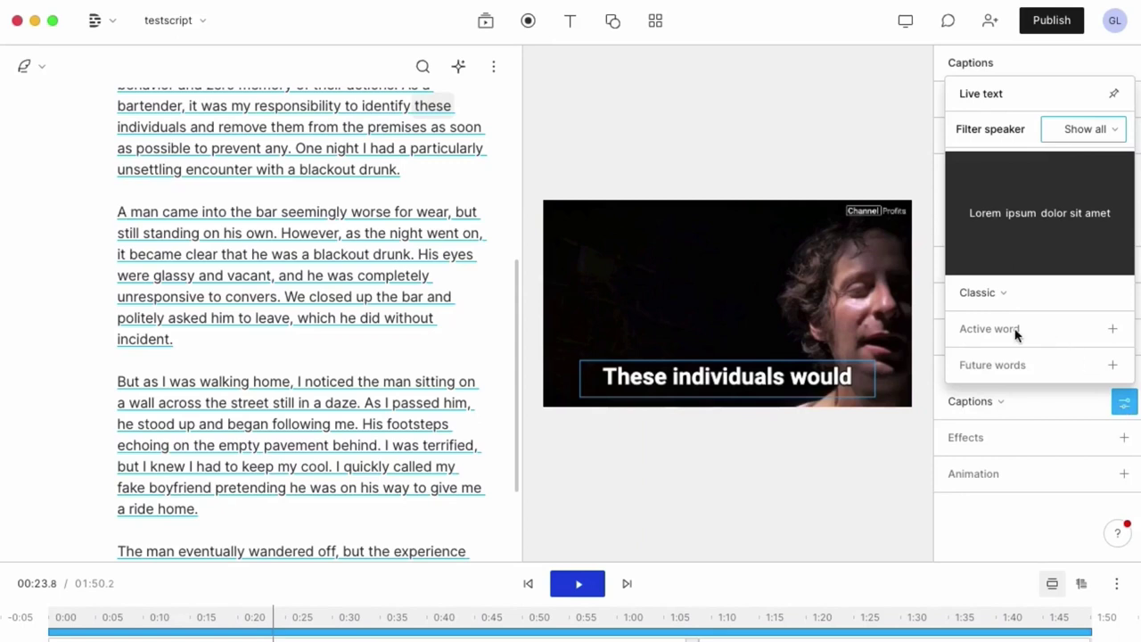
left_click(1114, 330)
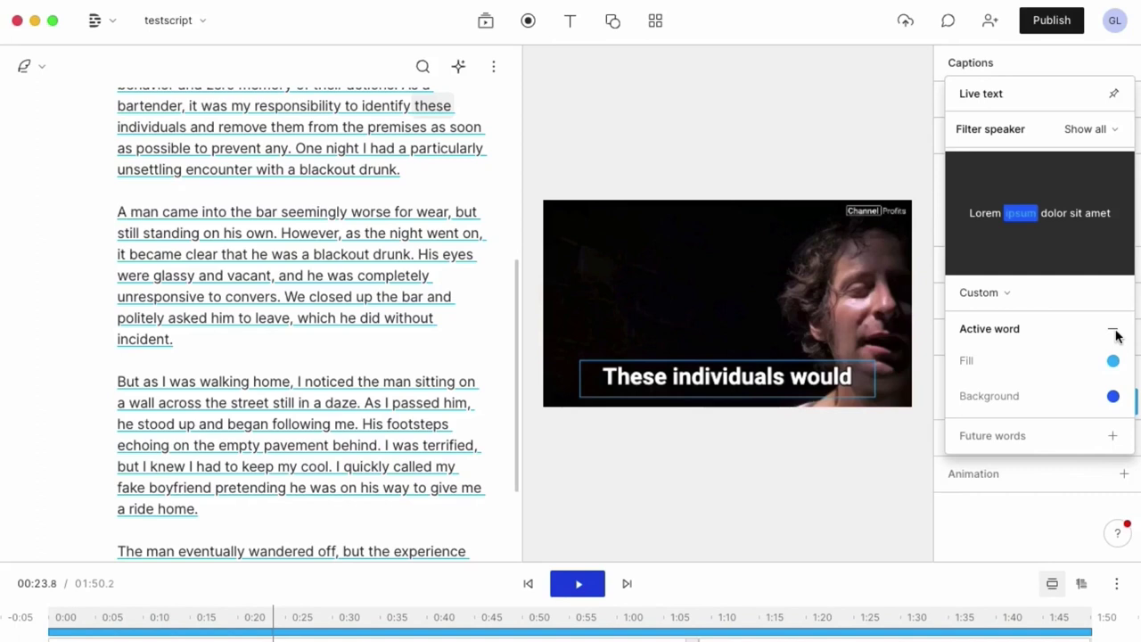
left_click(1114, 397)
left_click_drag(1082, 457, 835, 454)
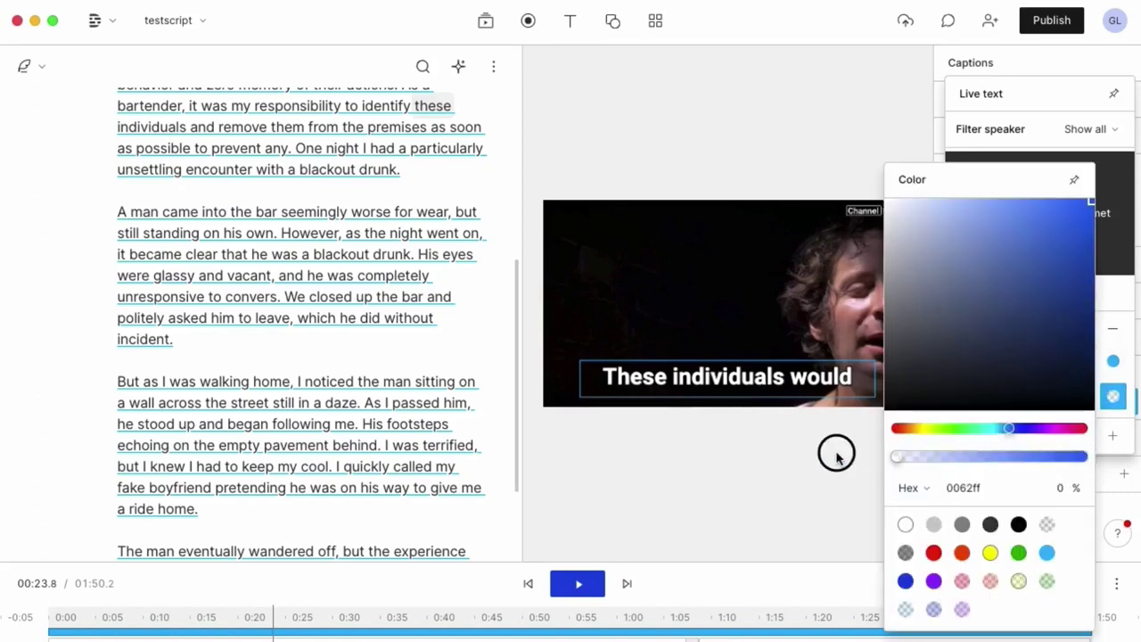
- Set the active word's fill colour to red (ff0000) in the captions' live text settings
left_click(1117, 361)
left_click(1114, 361)
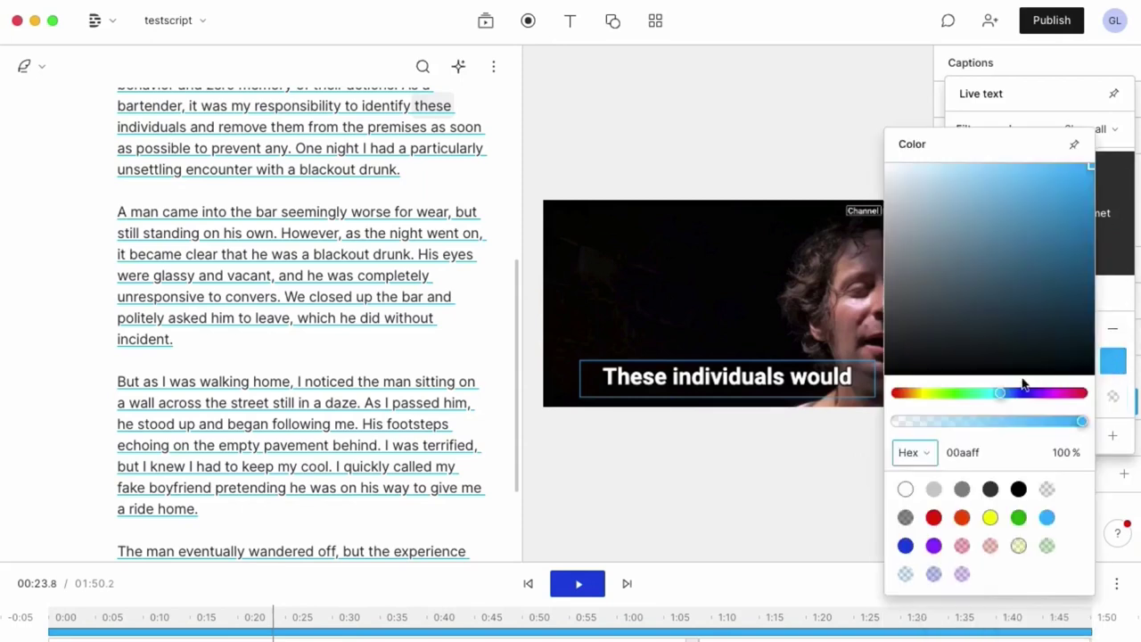
left_click(933, 519)
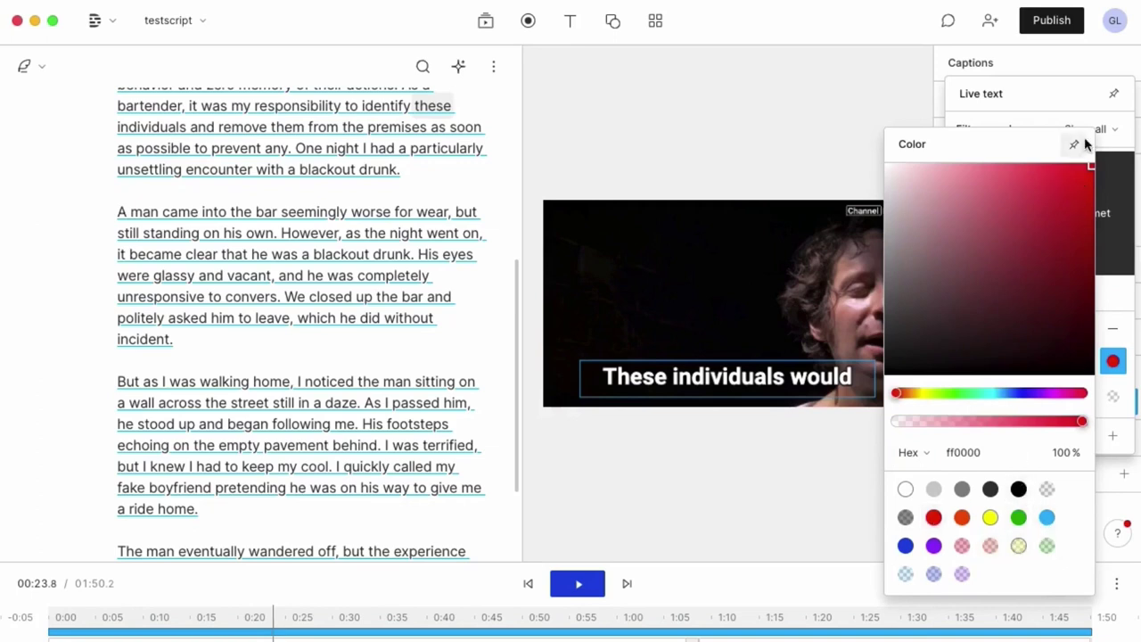
left_click(1080, 90)
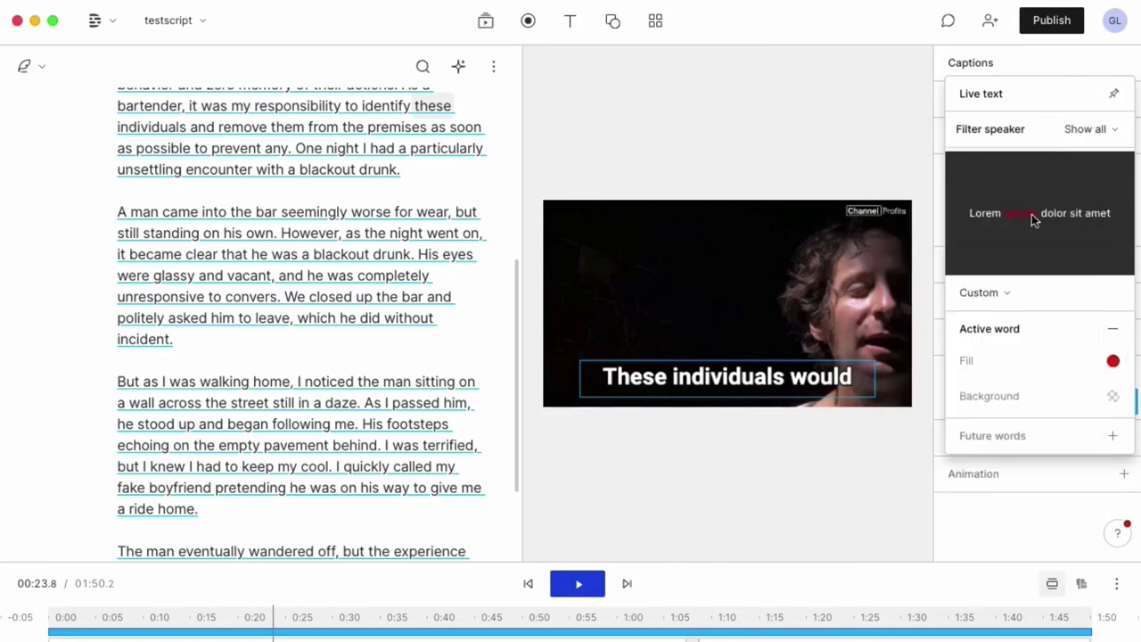
left_click(1083, 63)
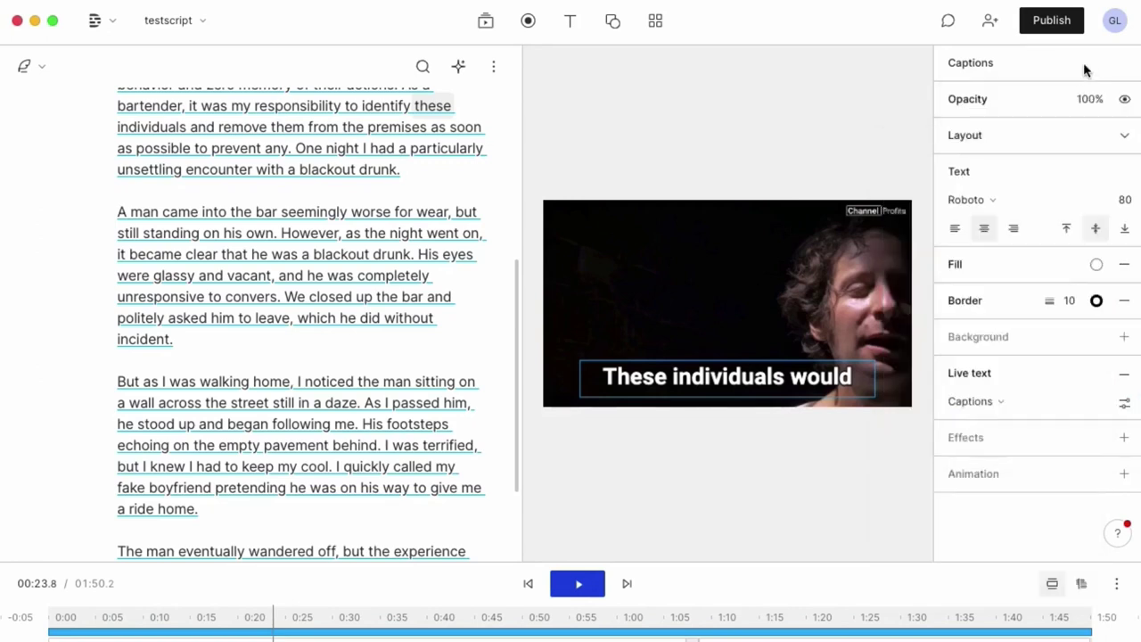
- Add a Shadow effect to the captions and preview the captioned video from the beginning of the script
left_click(1124, 437)
left_click(931, 409)
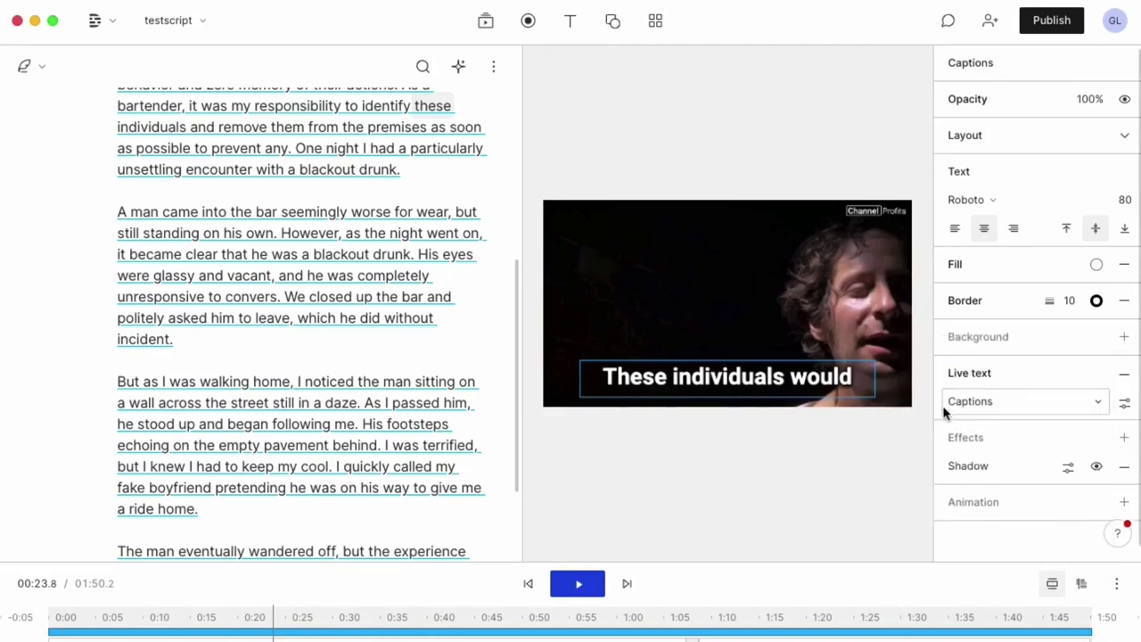
scroll(344, 255, "up", 5)
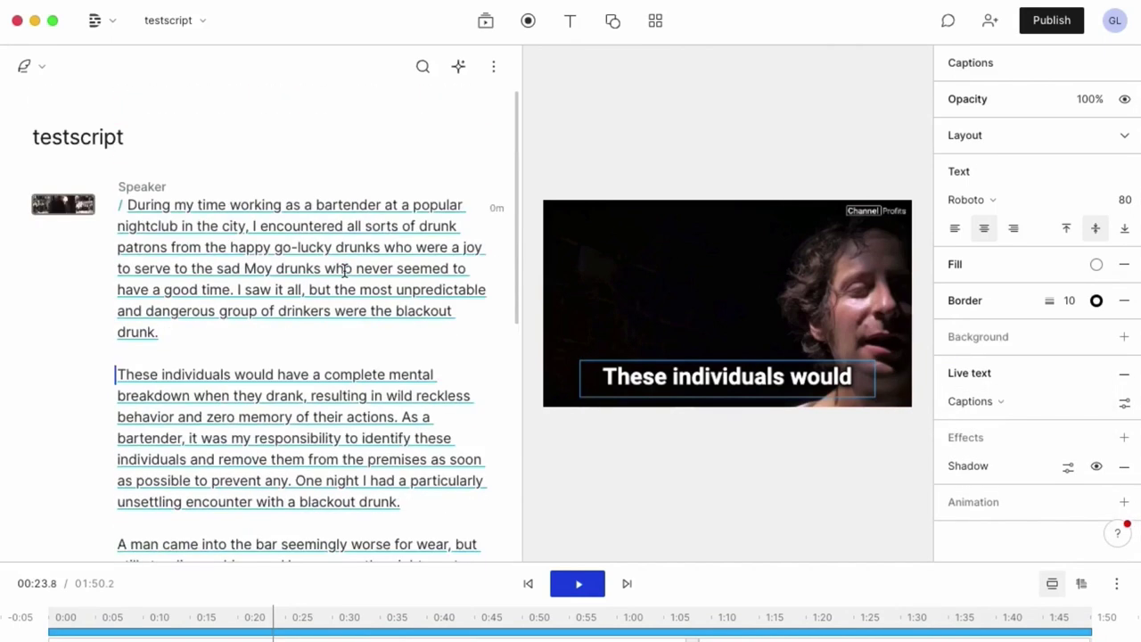
left_click(128, 204)
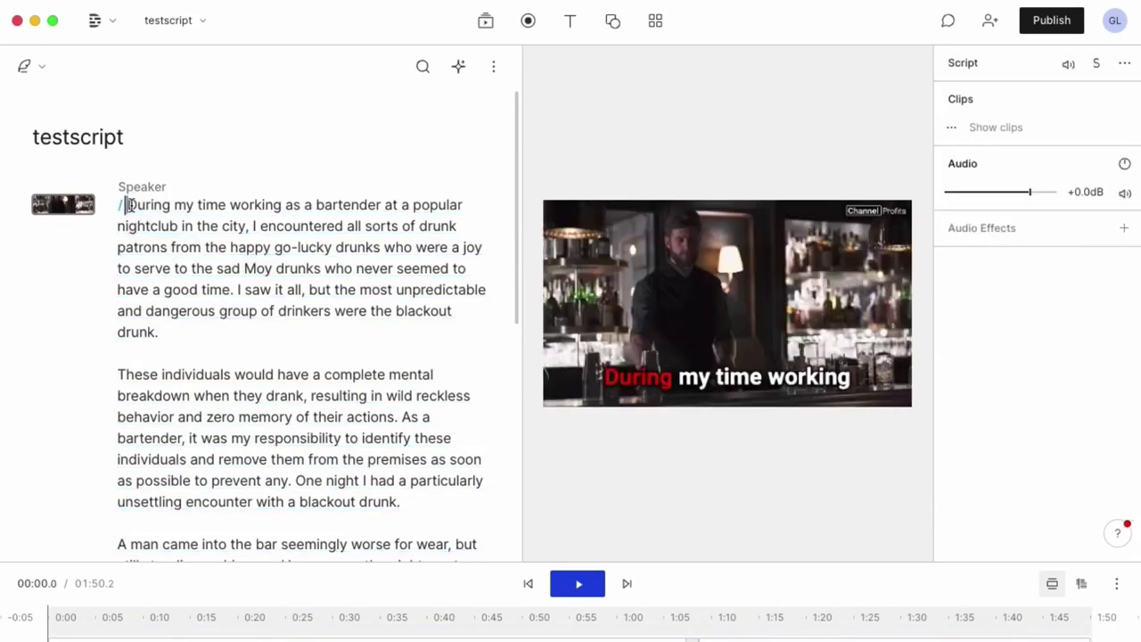
key("space")
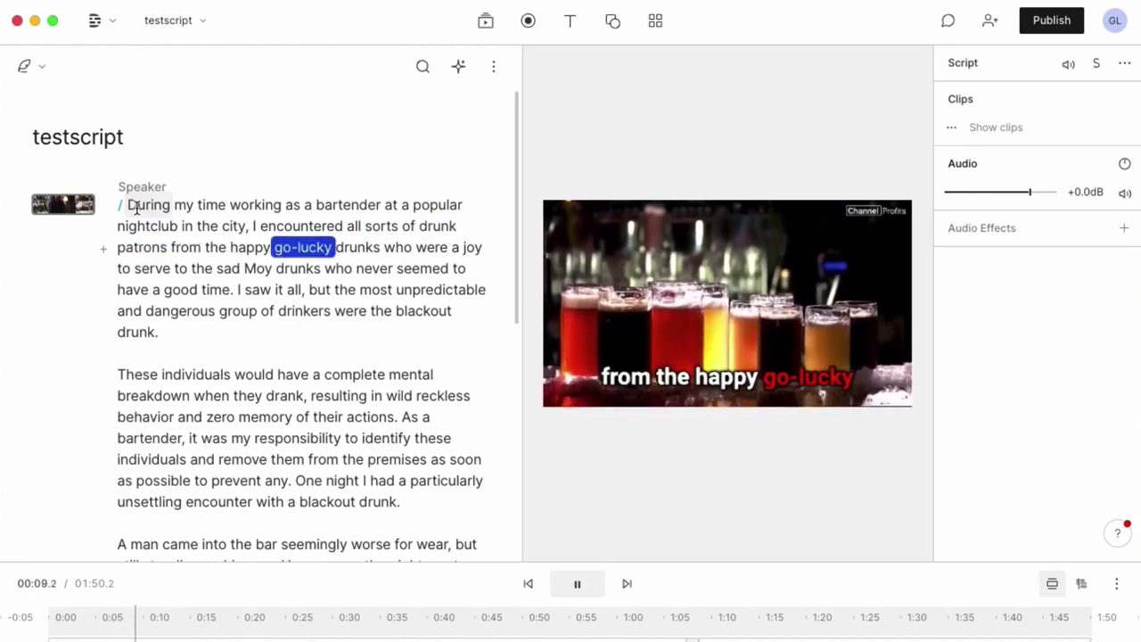
key("space")
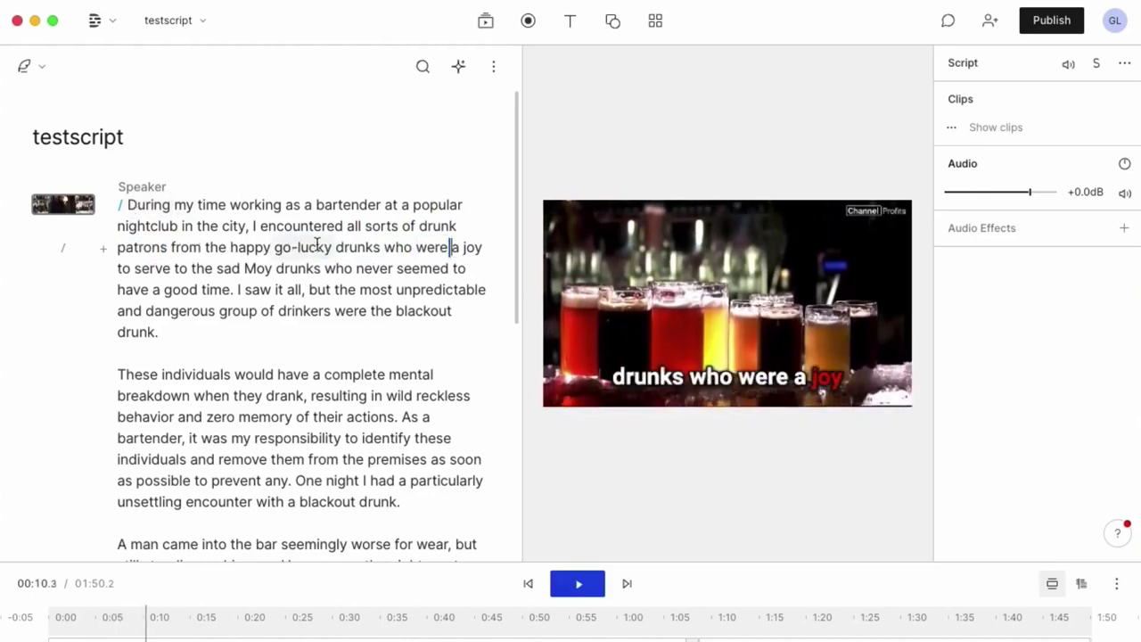
left_click_drag(338, 251, 378, 247)
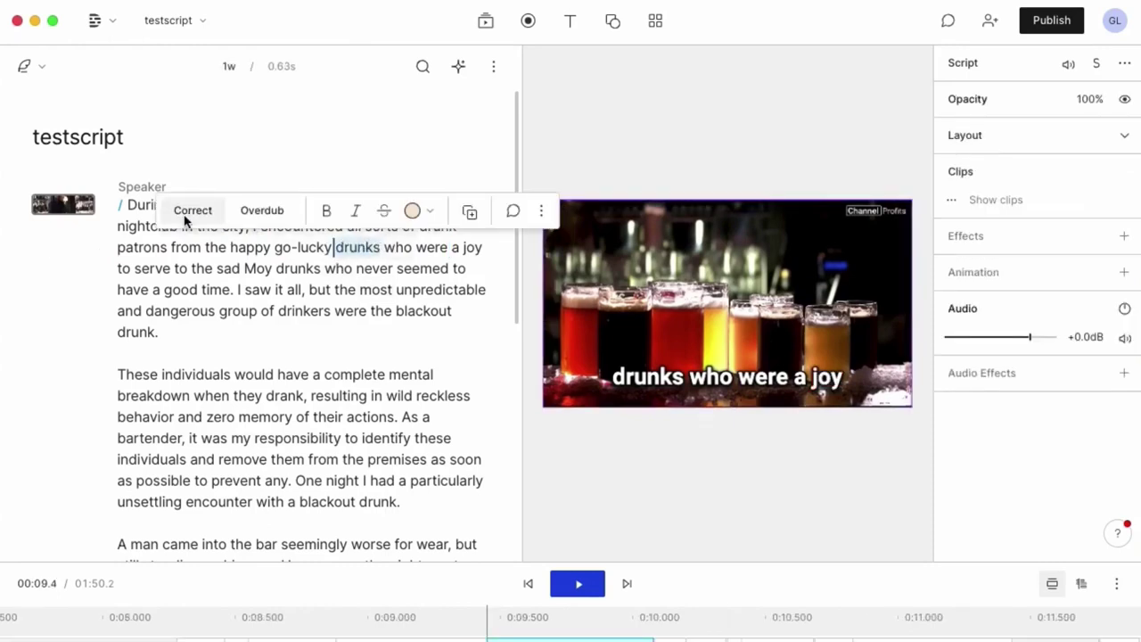
left_click(187, 218)
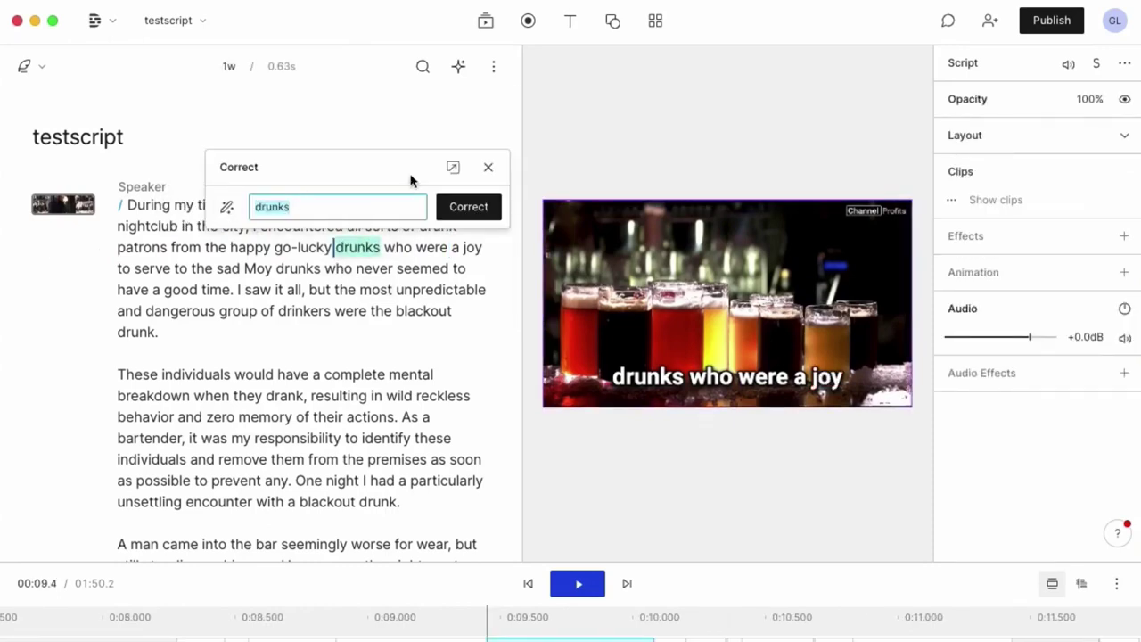
left_click(330, 208)
left_click(487, 168)
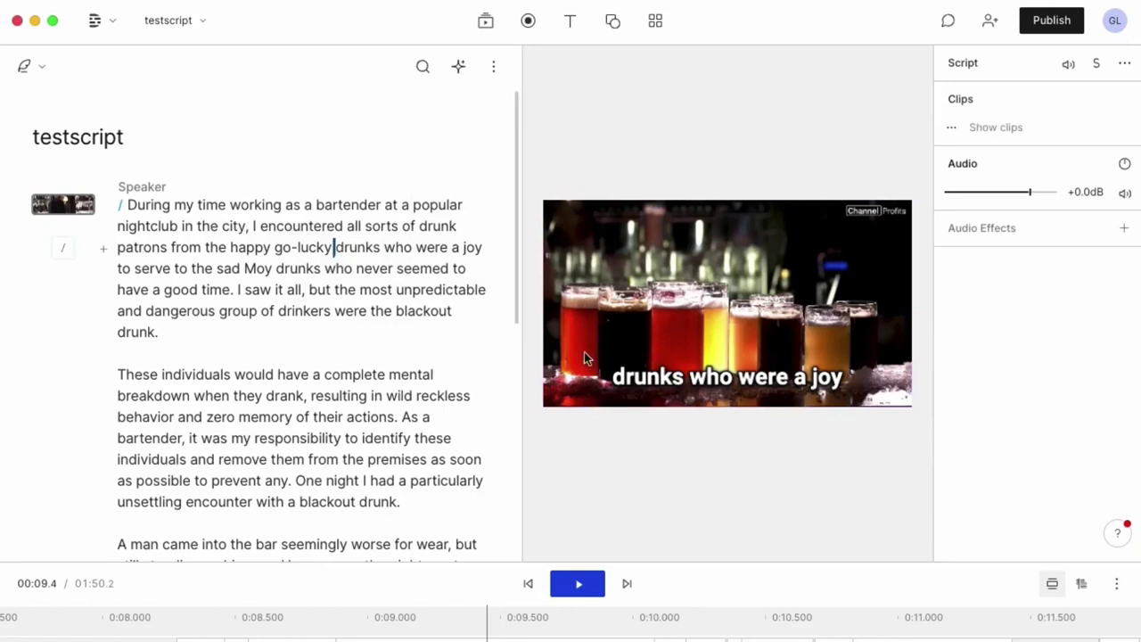
- Remove the captions' border, and set the active word's fill colour to light blue (00aaff)
left_click(756, 384)
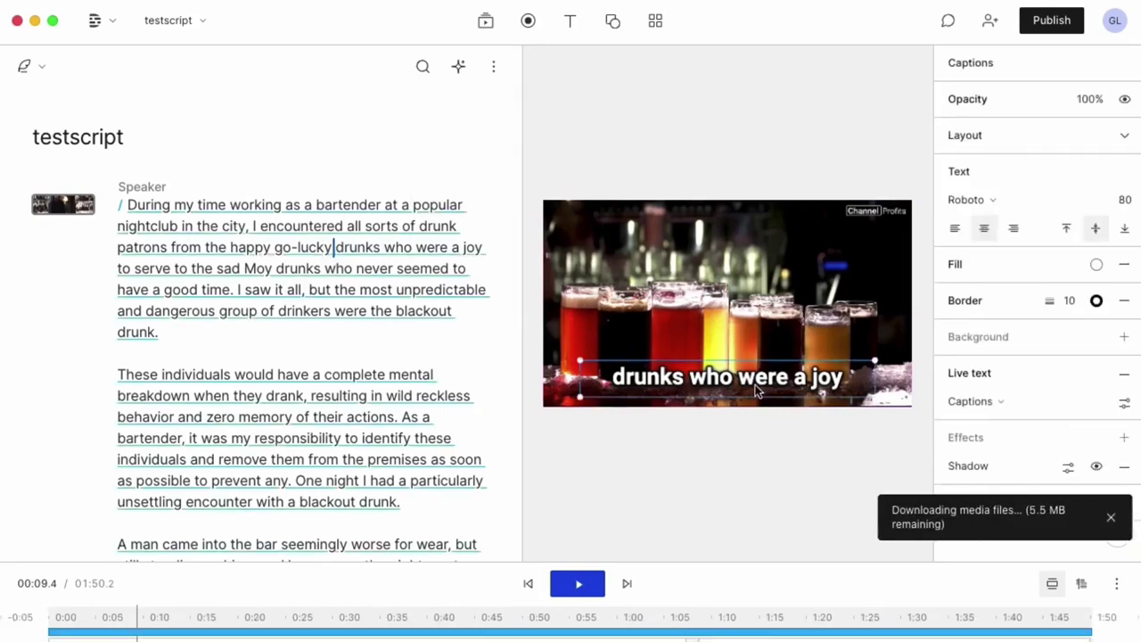
left_click(1125, 300)
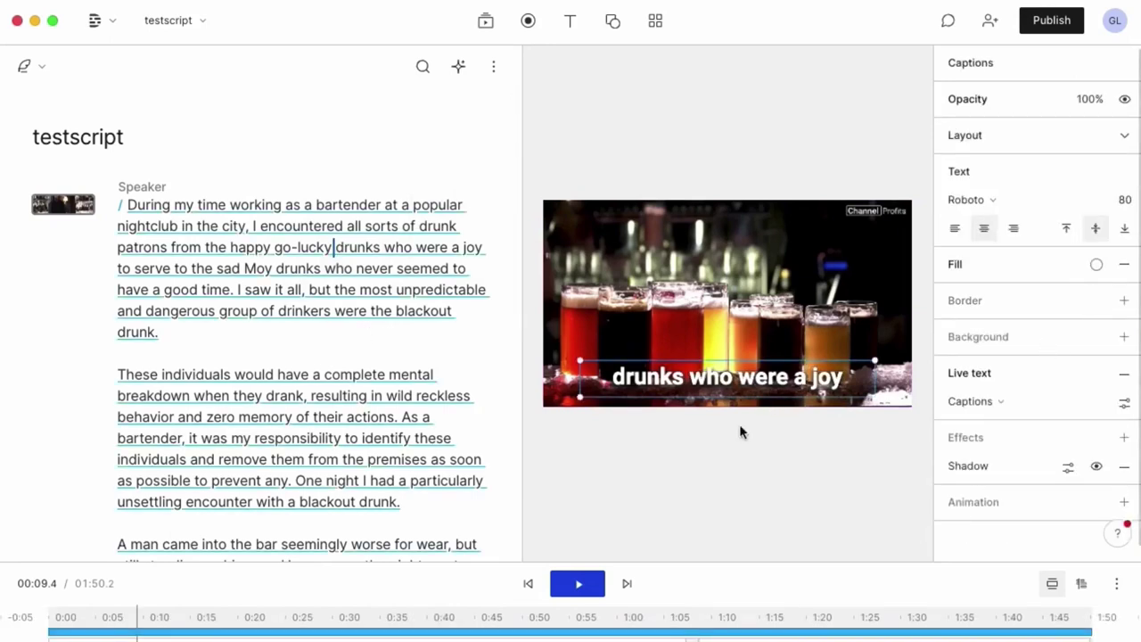
left_click(1128, 407)
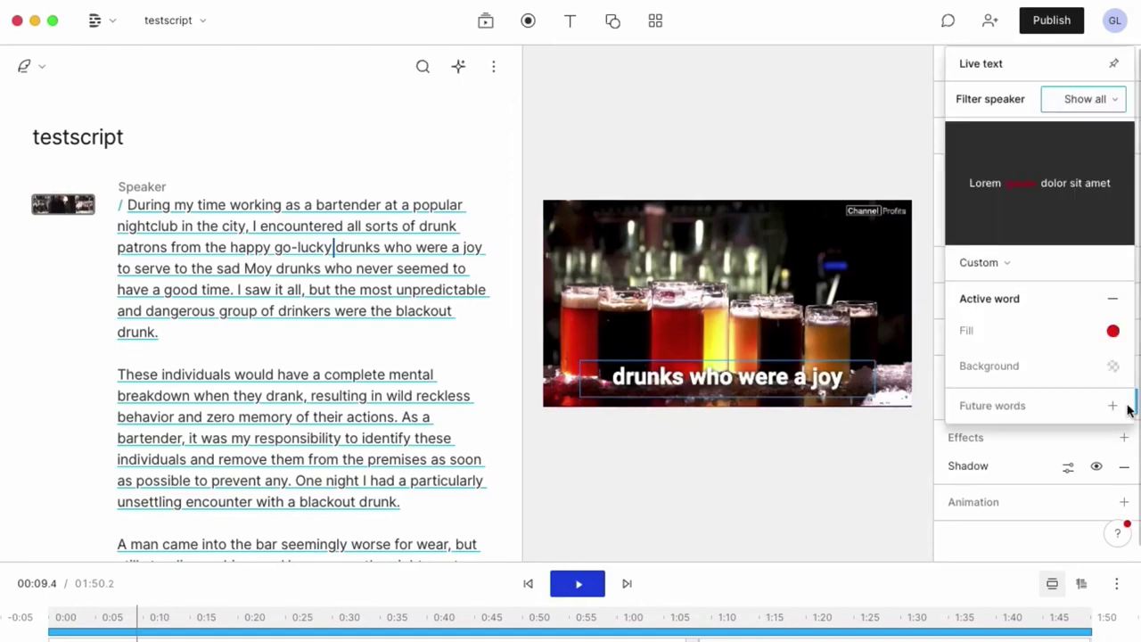
left_click(1114, 332)
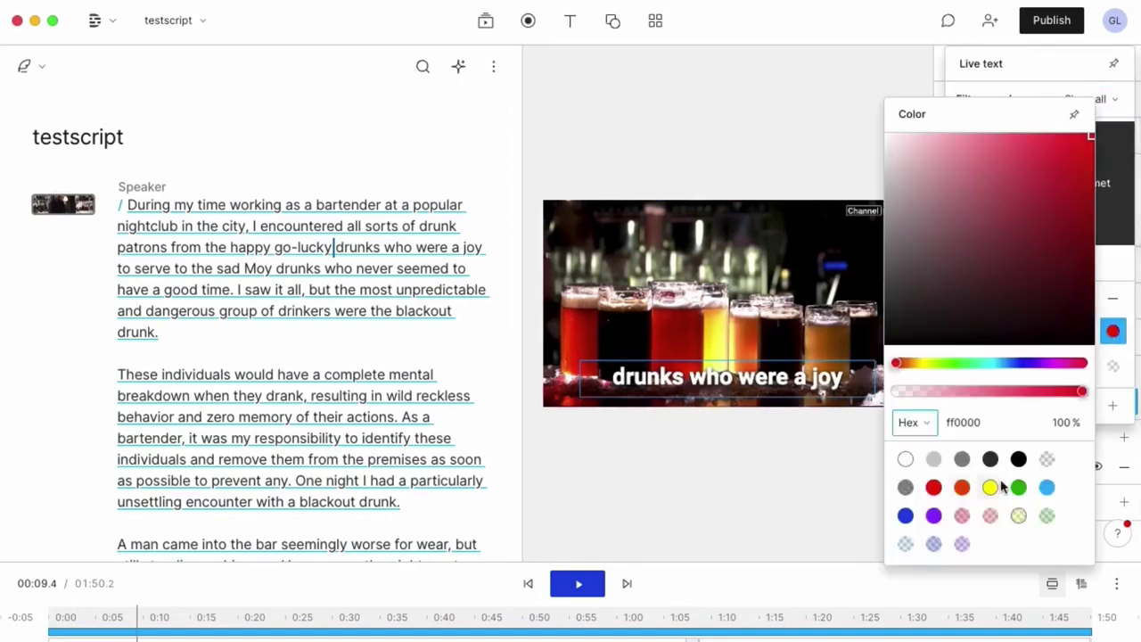
left_click(1047, 488)
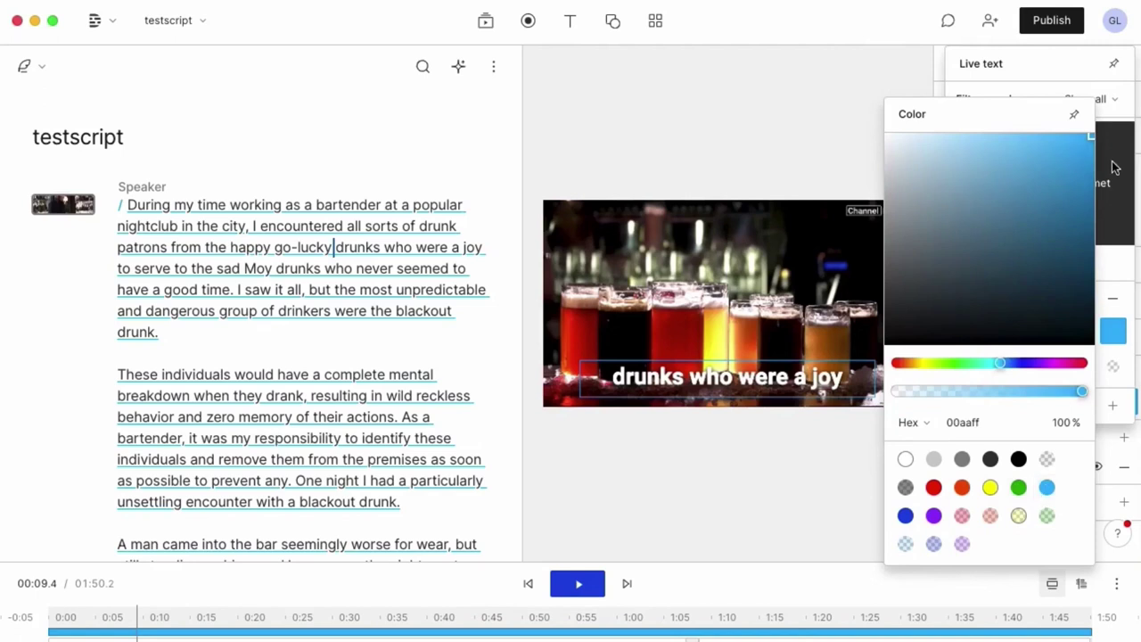
left_click(1139, 270)
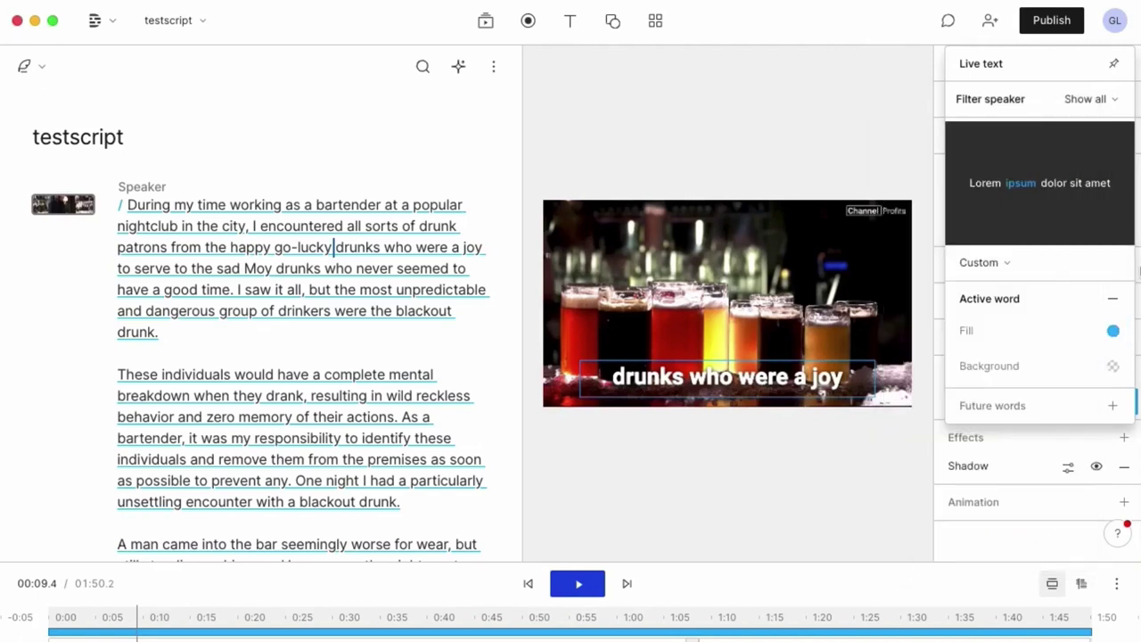
left_click(578, 585)
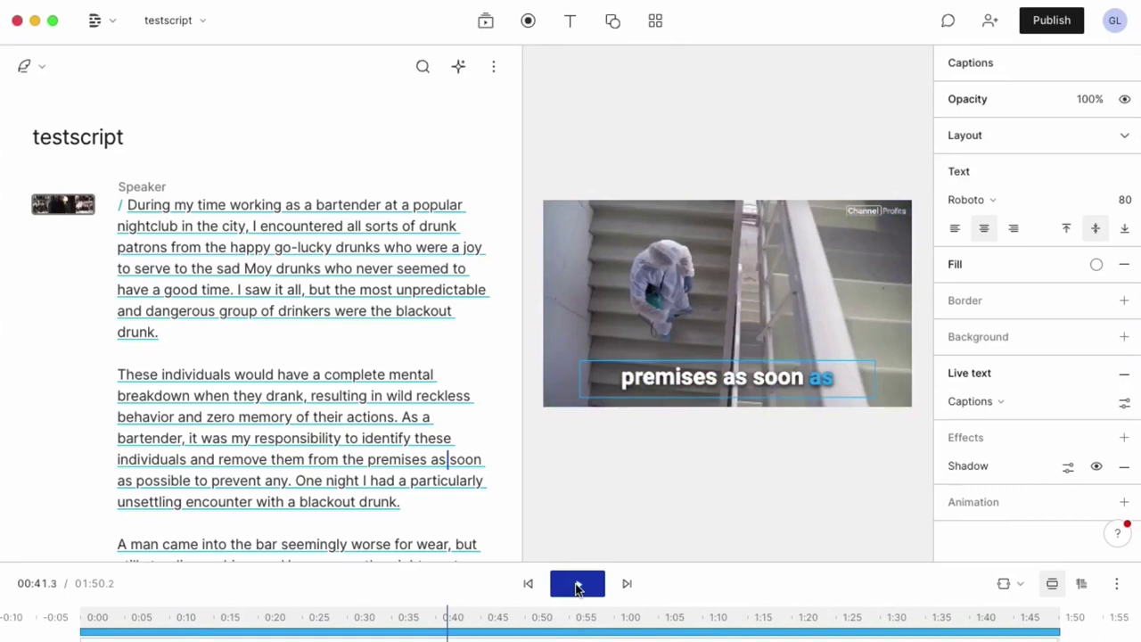
- Open the composition's export options and keep Video as the export format
left_click(1051, 22)
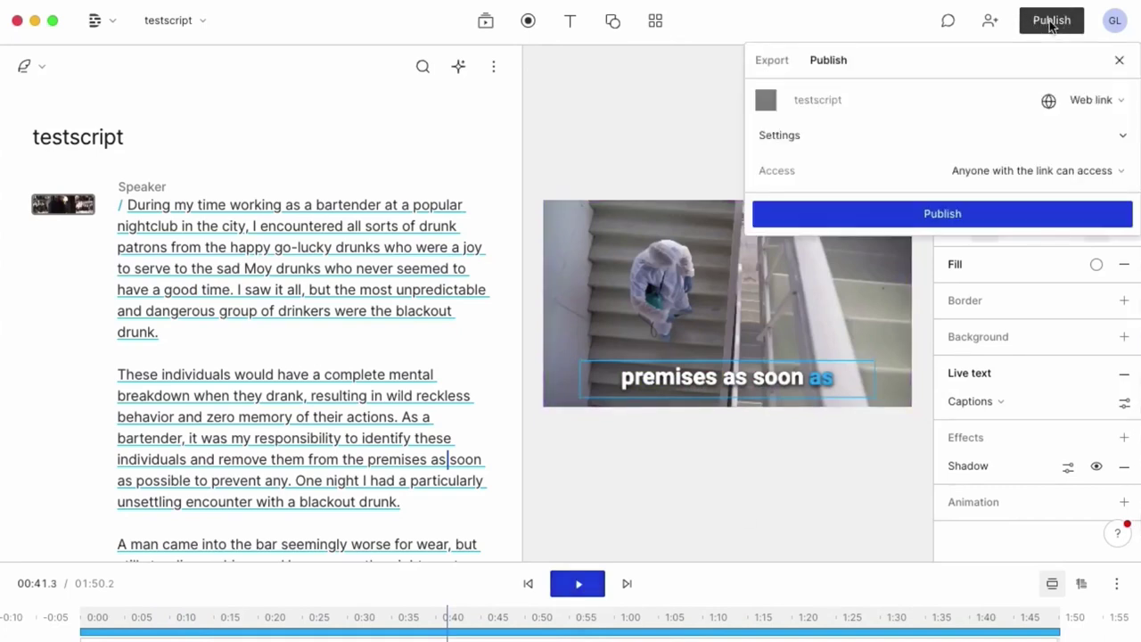
left_click(782, 62)
left_click(1115, 99)
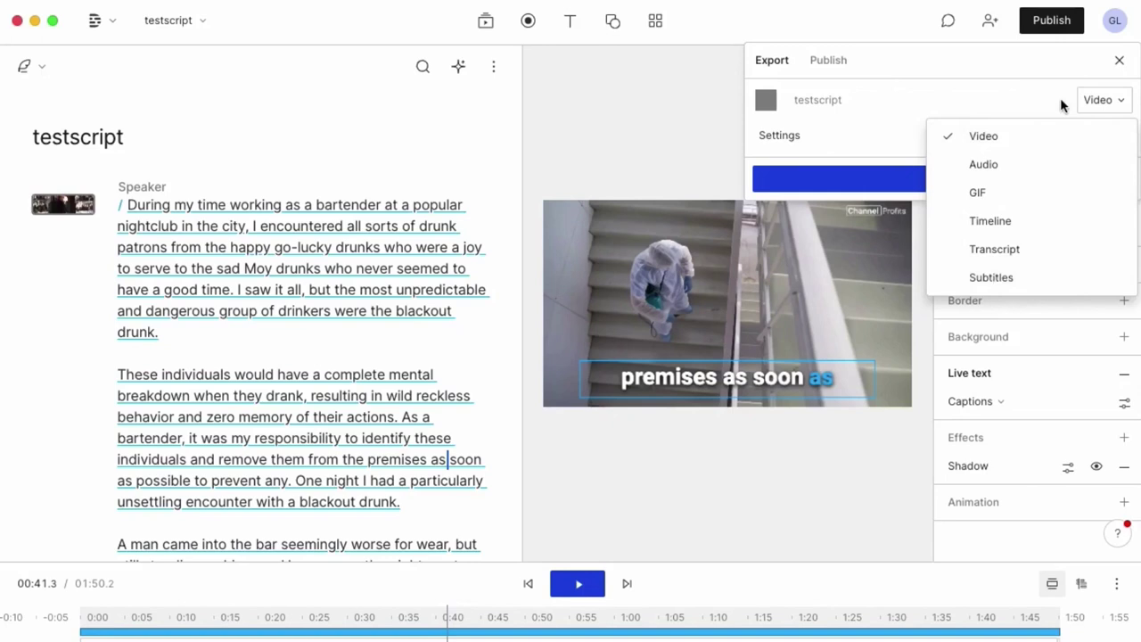
left_click(1009, 96)
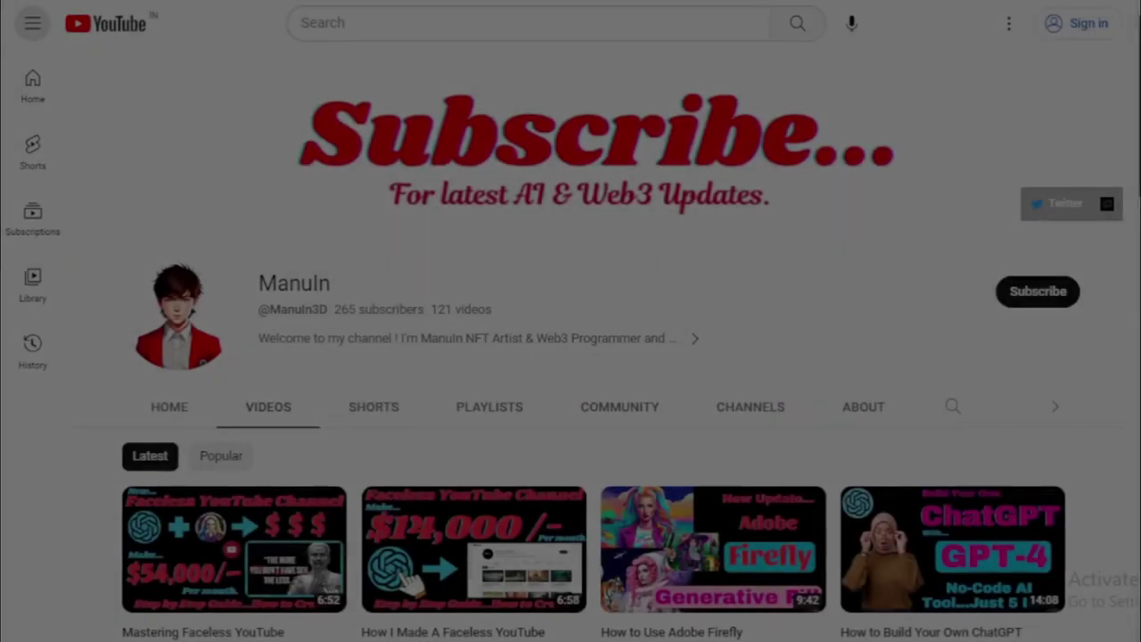
scroll(571, 357, "down", 3)
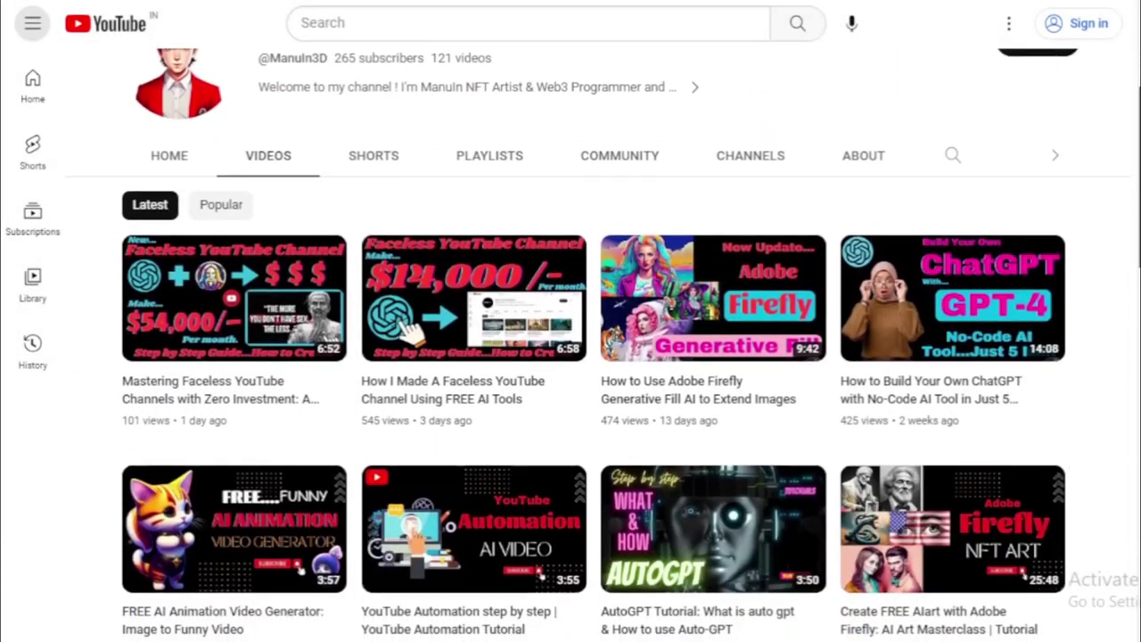
scroll(571, 357, "down", 6)
scroll(571, 357, "down", 6)
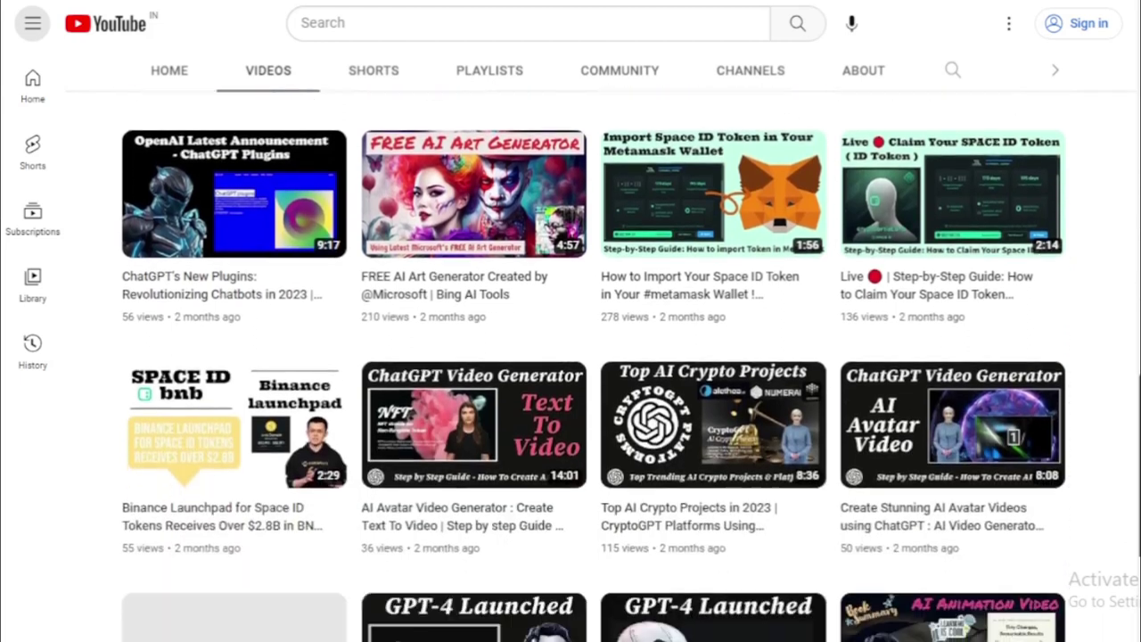
scroll(1134, 500, "down", 2)
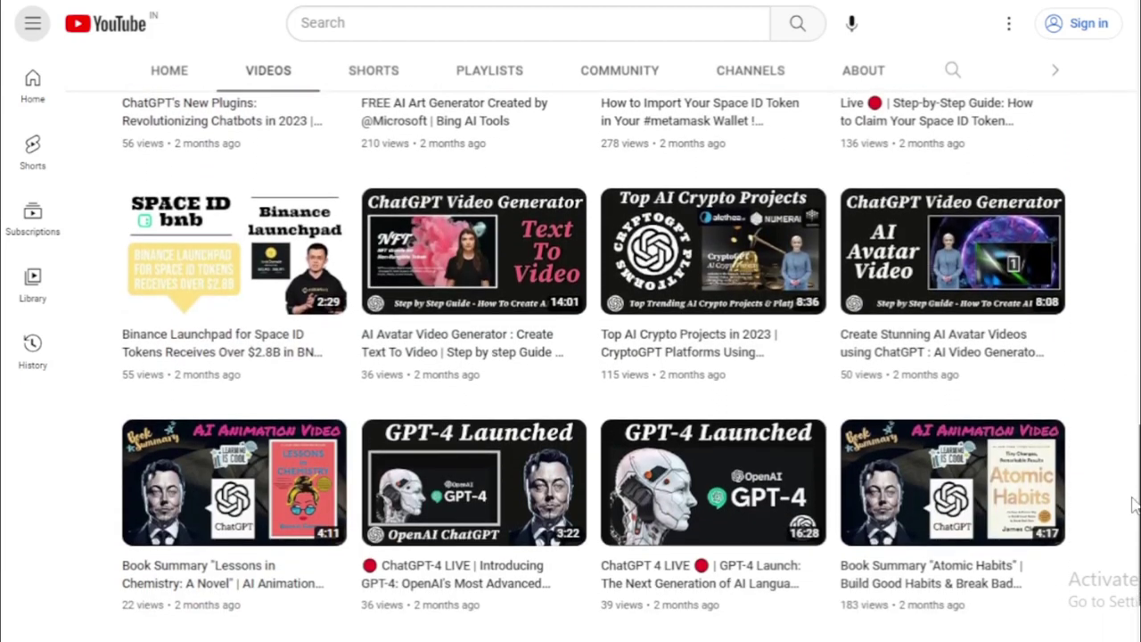